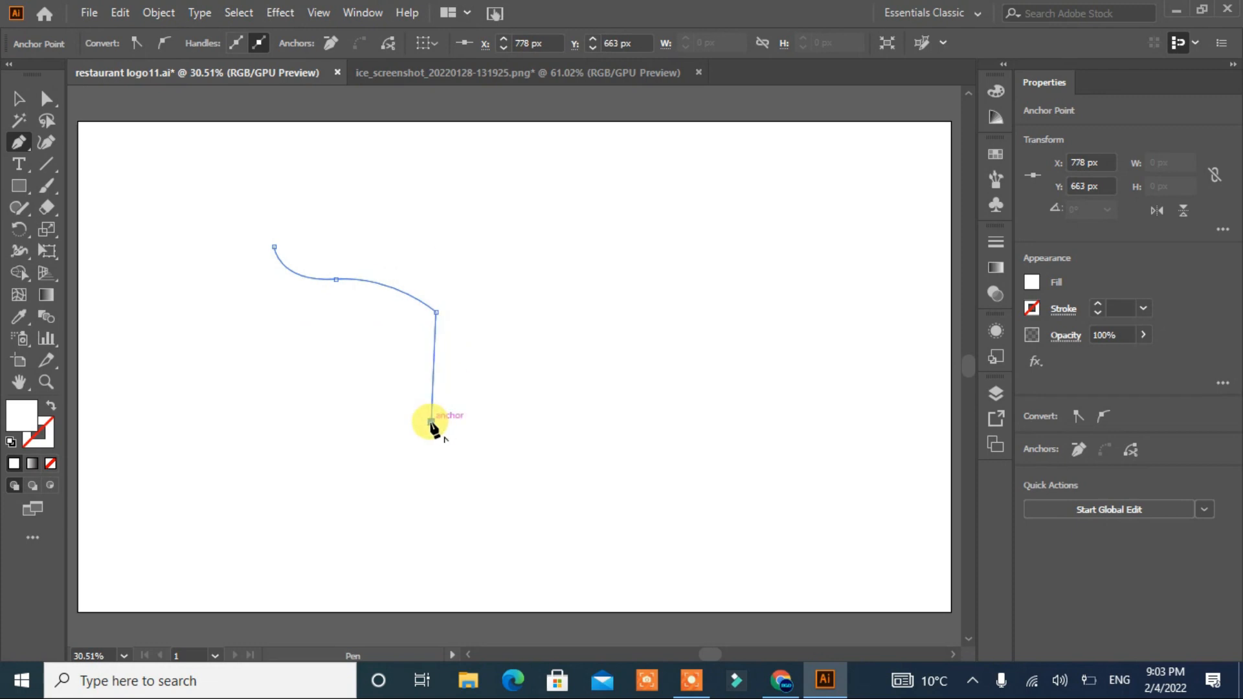
# Step: Give the curved path a black stroke with a weight of 84 pt
pyautogui.click(153, 44)
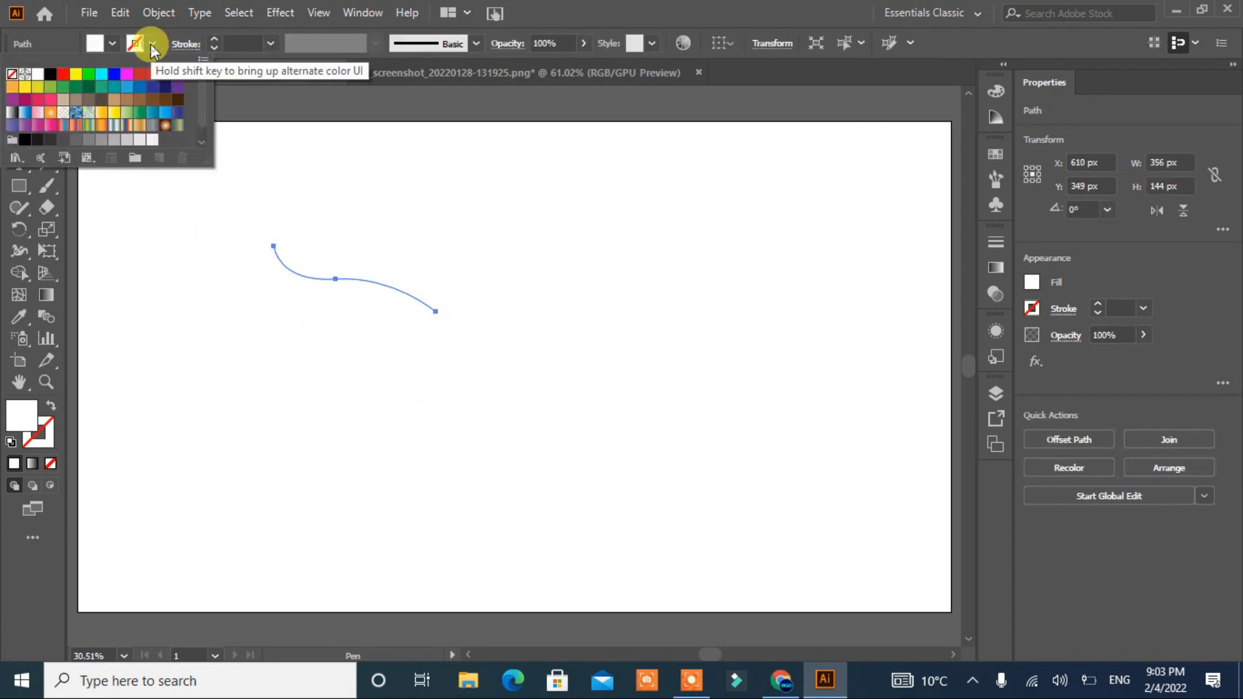
pyautogui.click(40, 79)
pyautogui.click(214, 40)
pyautogui.click(214, 39)
pyautogui.click(213, 39)
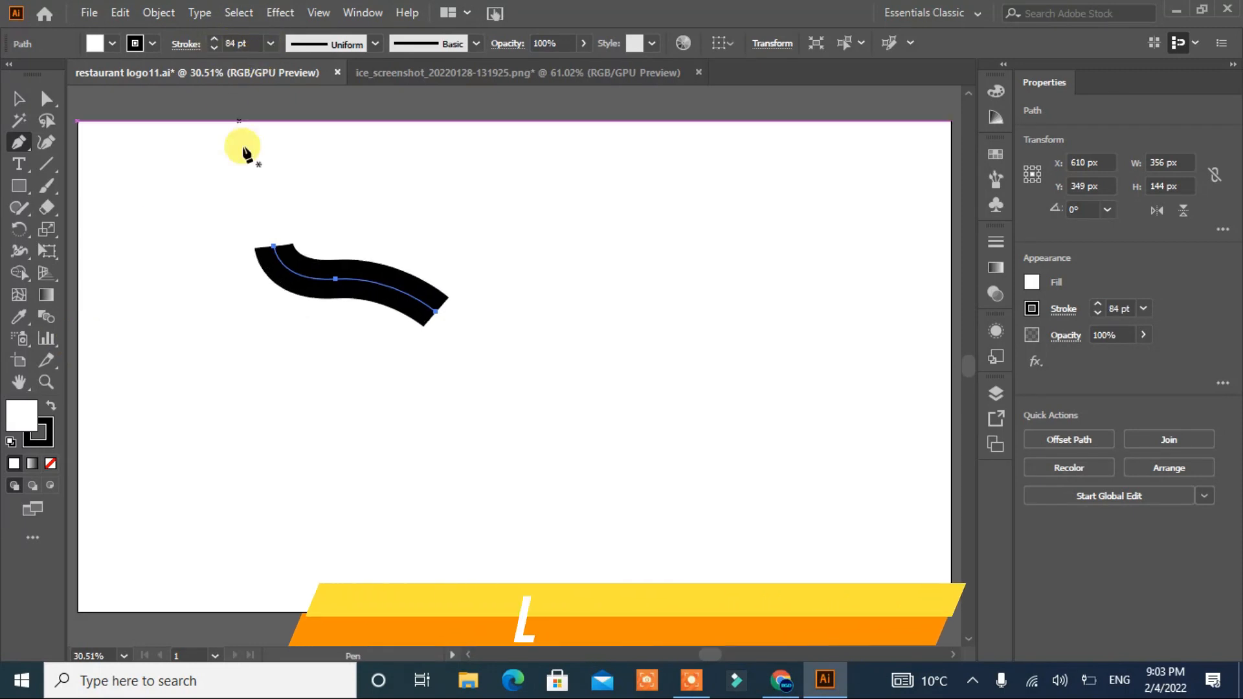
# Step: Use the Width tool to taper both ends of the stroke to points and leave its middle thicker
pyautogui.click(18, 250)
pyautogui.moveTo(433, 317); pyautogui.dragTo(439, 311)
pyautogui.moveTo(316, 265)
pyautogui.mouseDown()
pyautogui.moveTo(335, 273)
pyautogui.moveTo(303, 277)
pyautogui.moveTo(328, 292)
pyautogui.mouseUp()
pyautogui.moveTo(292, 246); pyautogui.dragTo(274, 247)
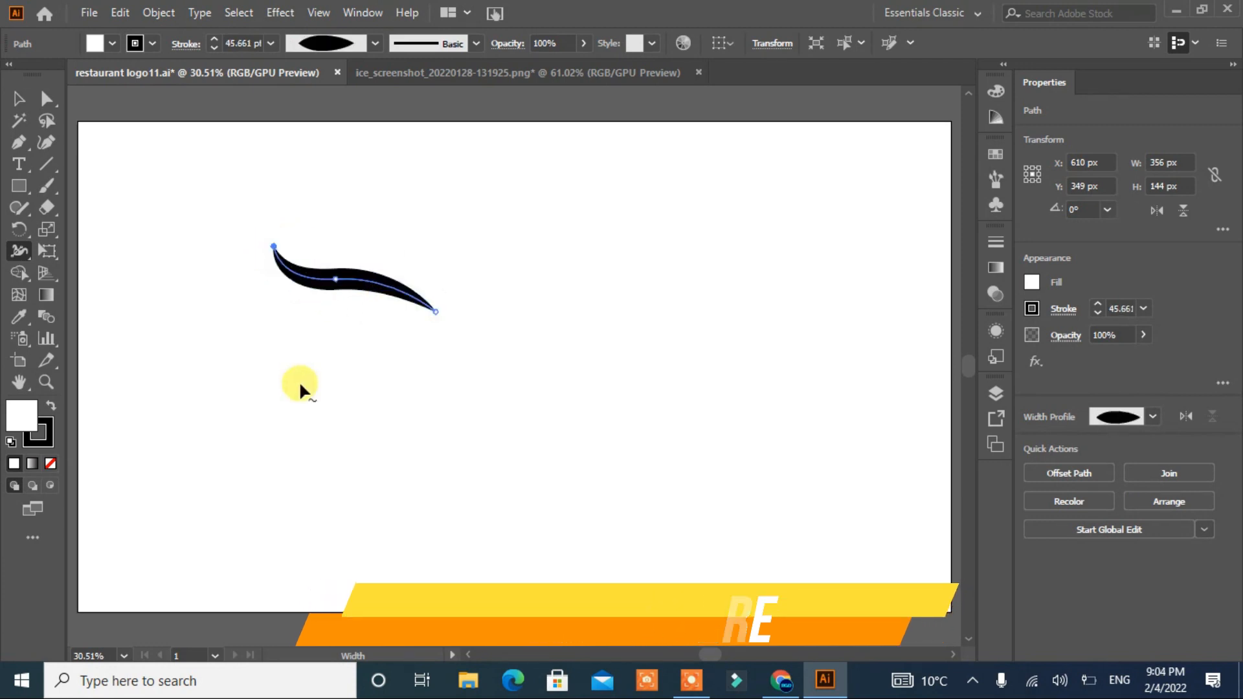
# Step: Reshape the feather path by moving its end anchors and curve handle, and set its stroke weight to 63 pt
pyautogui.click(46, 102)
pyautogui.moveTo(436, 312); pyautogui.dragTo(493, 365)
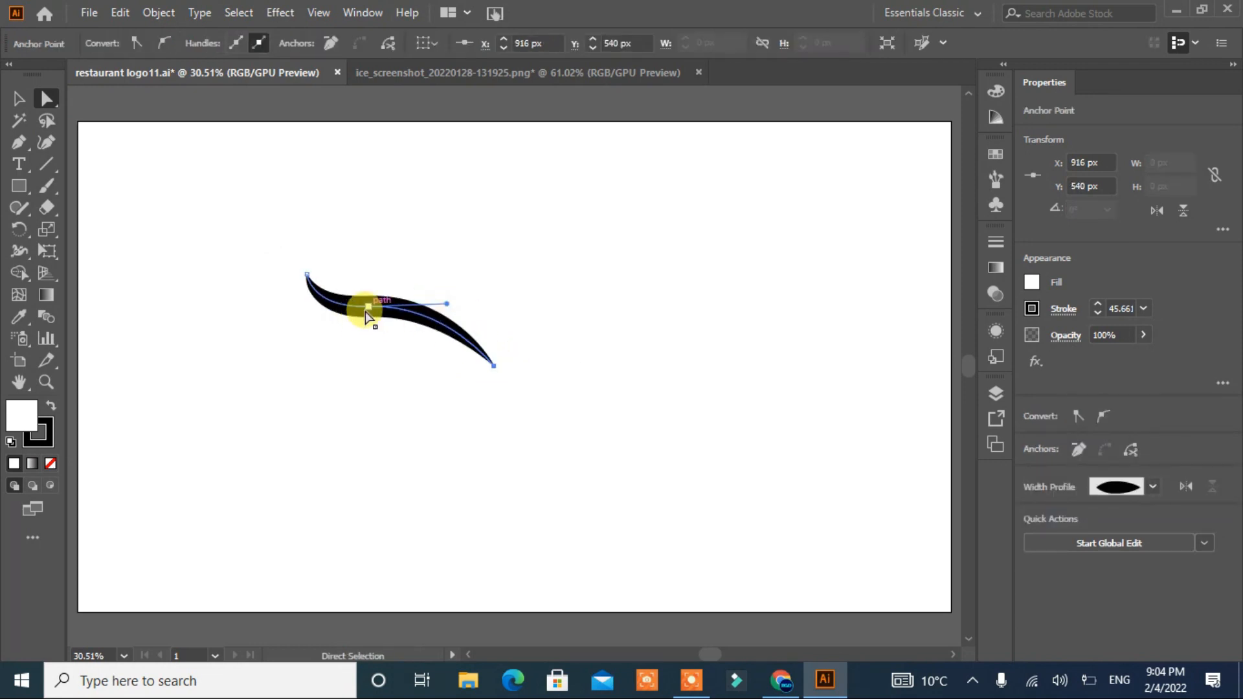
pyautogui.moveTo(308, 280); pyautogui.dragTo(291, 255)
pyautogui.moveTo(284, 303); pyautogui.dragTo(296, 311)
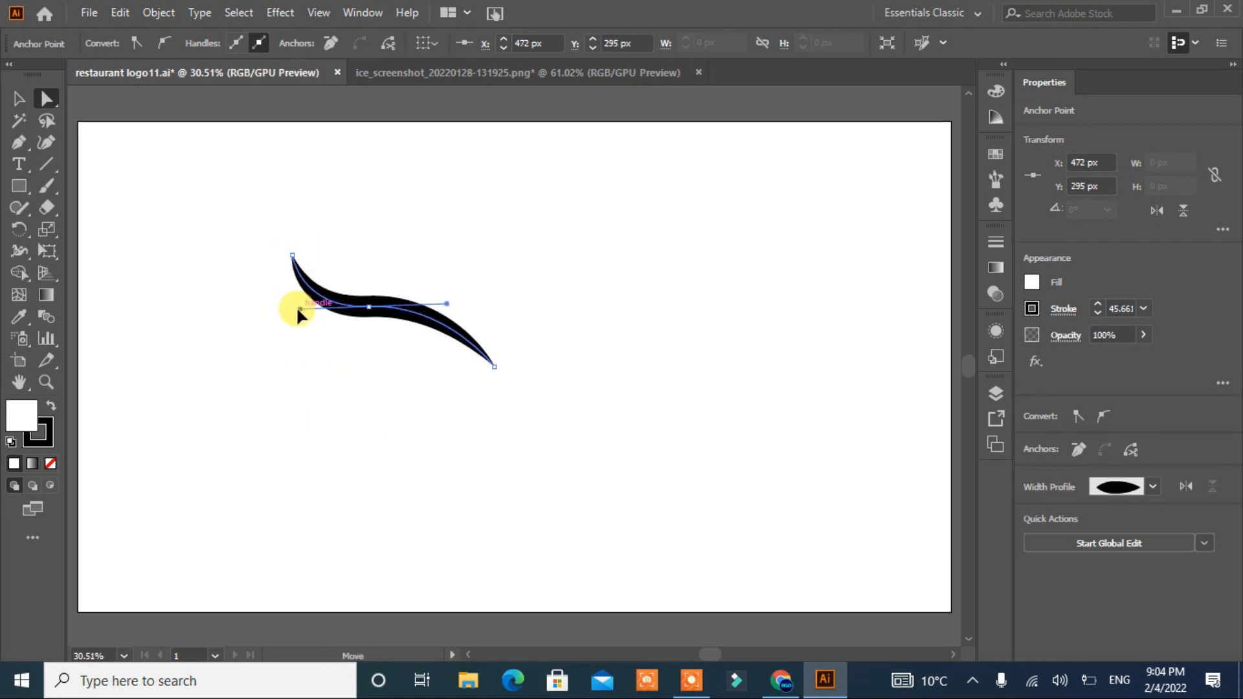
pyautogui.click(351, 392)
pyautogui.click(316, 296)
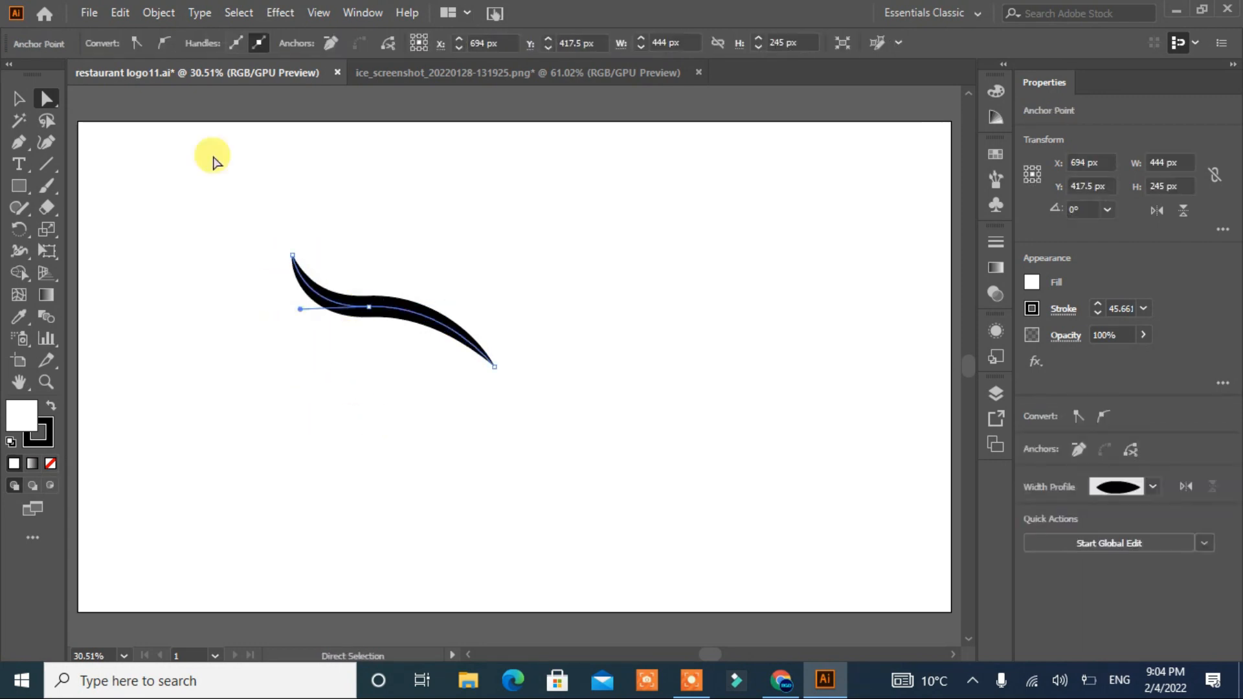
pyautogui.click(1096, 304)
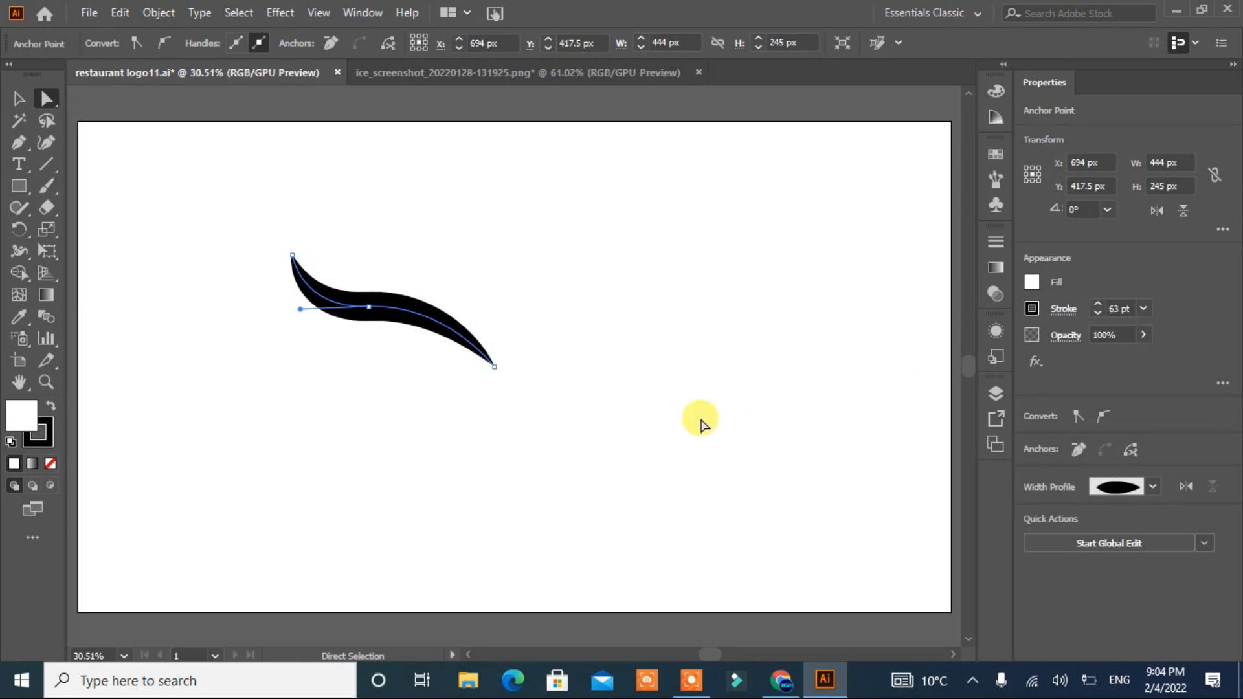
pyautogui.click(690, 408)
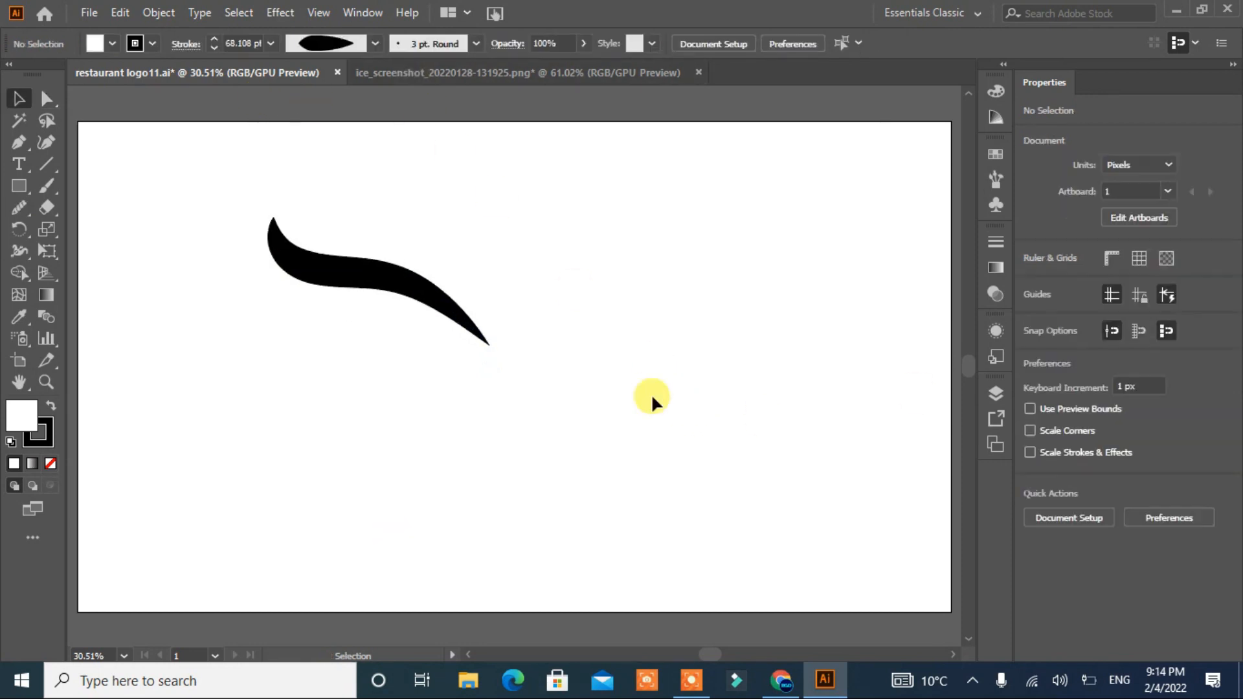
# Step: Rotate a copy of the feather about 17° around its pointed lower-right tip and repeat the transform to make six fanned feathers
pyautogui.click(472, 327)
pyautogui.press('r')
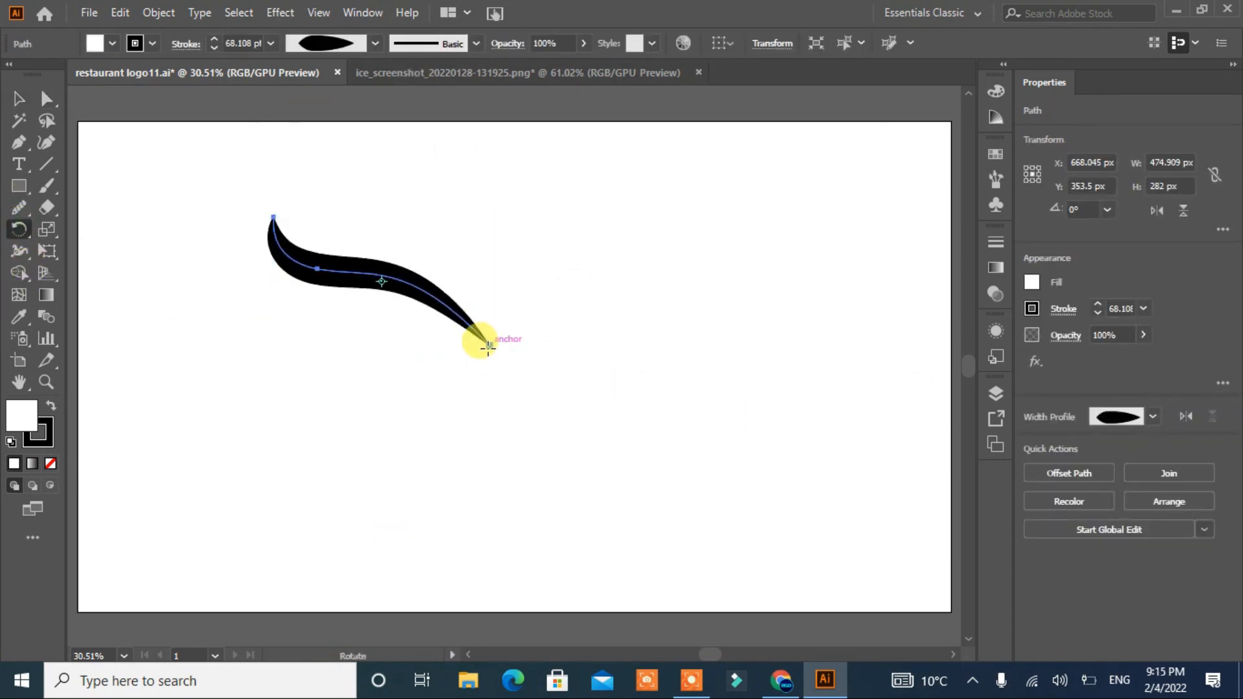
pyautogui.moveTo(273, 218); pyautogui.dragTo(278, 294)
pyautogui.hotkey('ctrl', 'd')
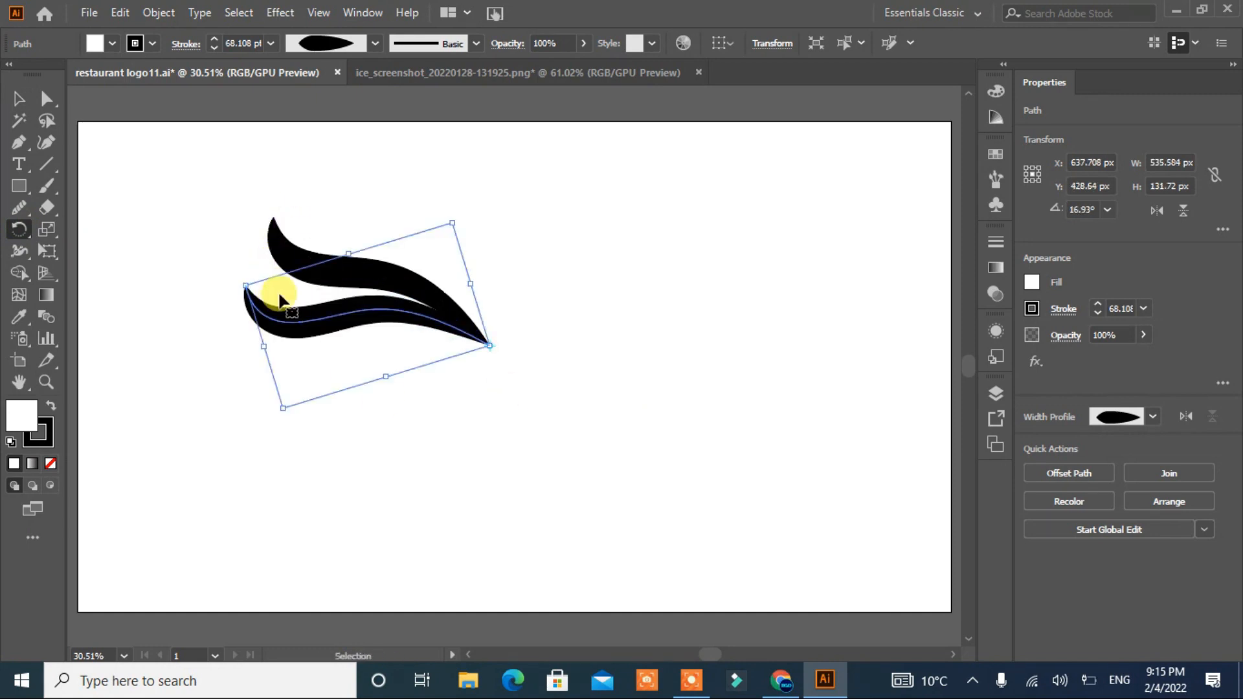
pyautogui.hotkey('ctrl', 'd')
pyautogui.hotkey('ctrl', 'd')
pyautogui.hotkey('ctrl', 'd')
# Step: Scale down the lower feather copies so they become shorter than the top feather while meeting at the shared tip
pyautogui.click(17, 100)
pyautogui.click(249, 293)
pyautogui.moveTo(245, 286); pyautogui.dragTo(279, 284)
pyautogui.moveTo(252, 375)
pyautogui.mouseDown()
pyautogui.moveTo(227, 352)
pyautogui.moveTo(297, 344)
pyautogui.moveTo(289, 432)
pyautogui.moveTo(323, 426)
pyautogui.moveTo(314, 505)
pyautogui.moveTo(349, 466)
pyautogui.moveTo(368, 534)
pyautogui.moveTo(340, 549)
pyautogui.moveTo(417, 446)
pyautogui.mouseUp()
# Step: Thin the strokes of the lower feathers, setting the second feather to 62 pt and the third to 48 pt
pyautogui.click(324, 339)
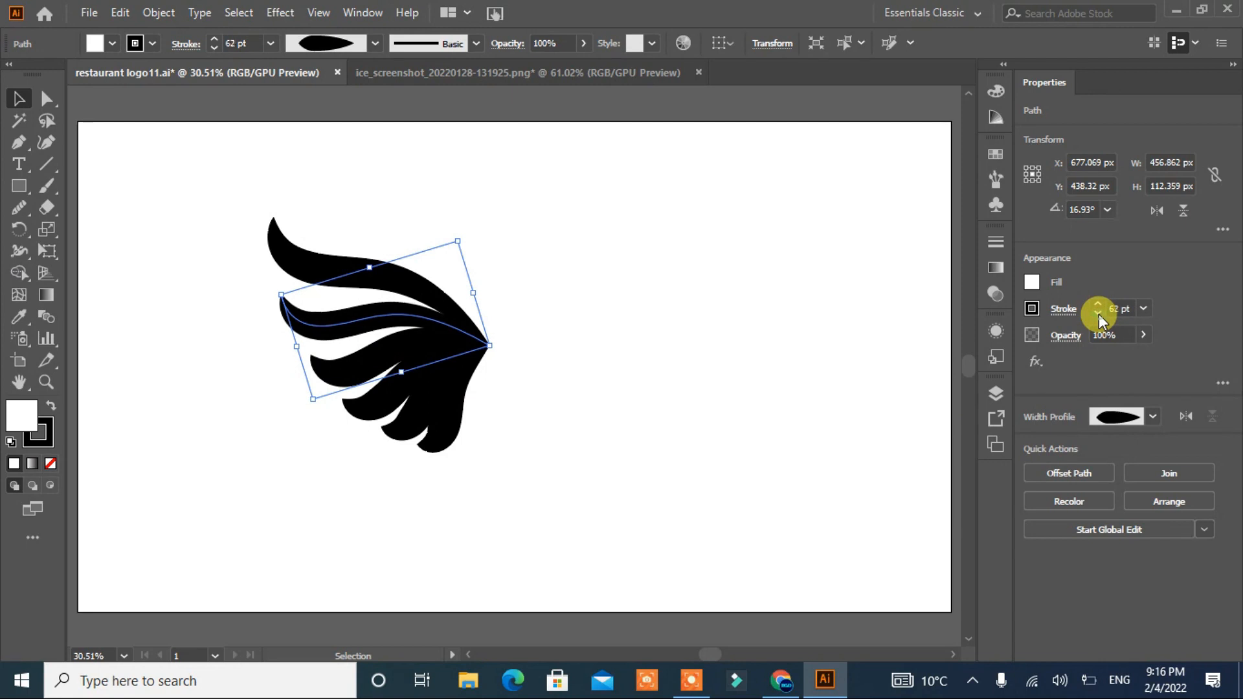
pyautogui.click(366, 368)
pyautogui.click(1098, 313)
pyautogui.click(1097, 313)
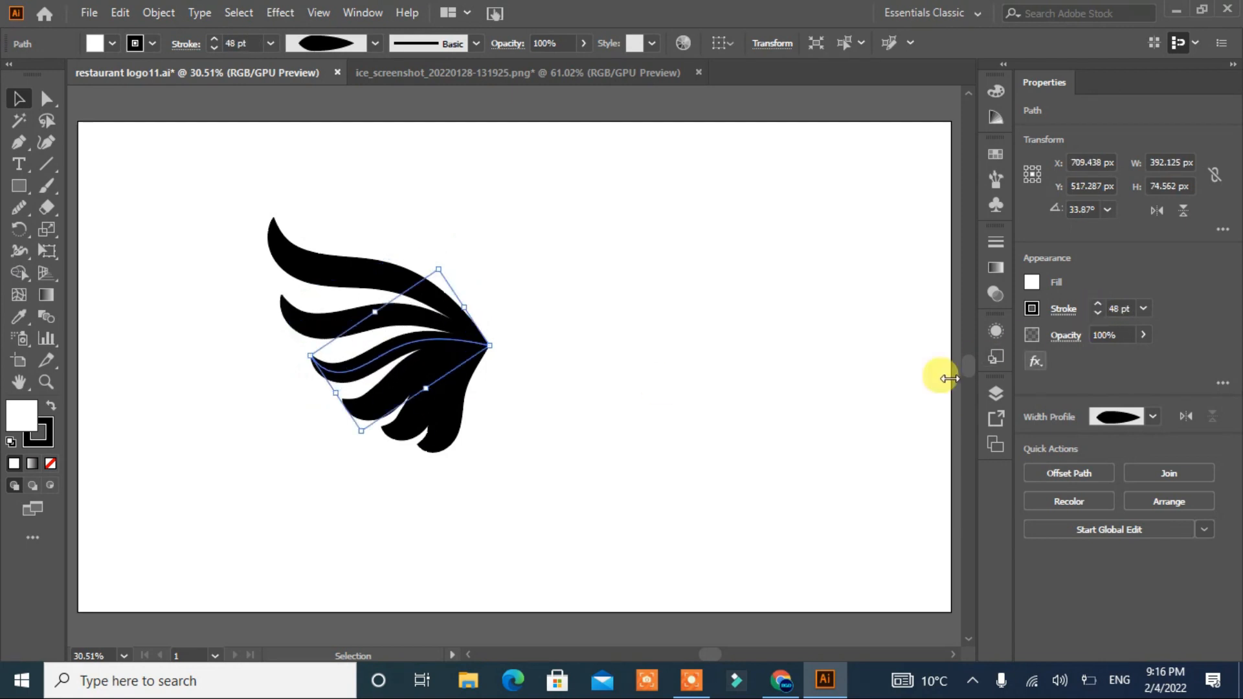
pyautogui.click(1098, 314)
pyautogui.click(1097, 313)
pyautogui.click(403, 427)
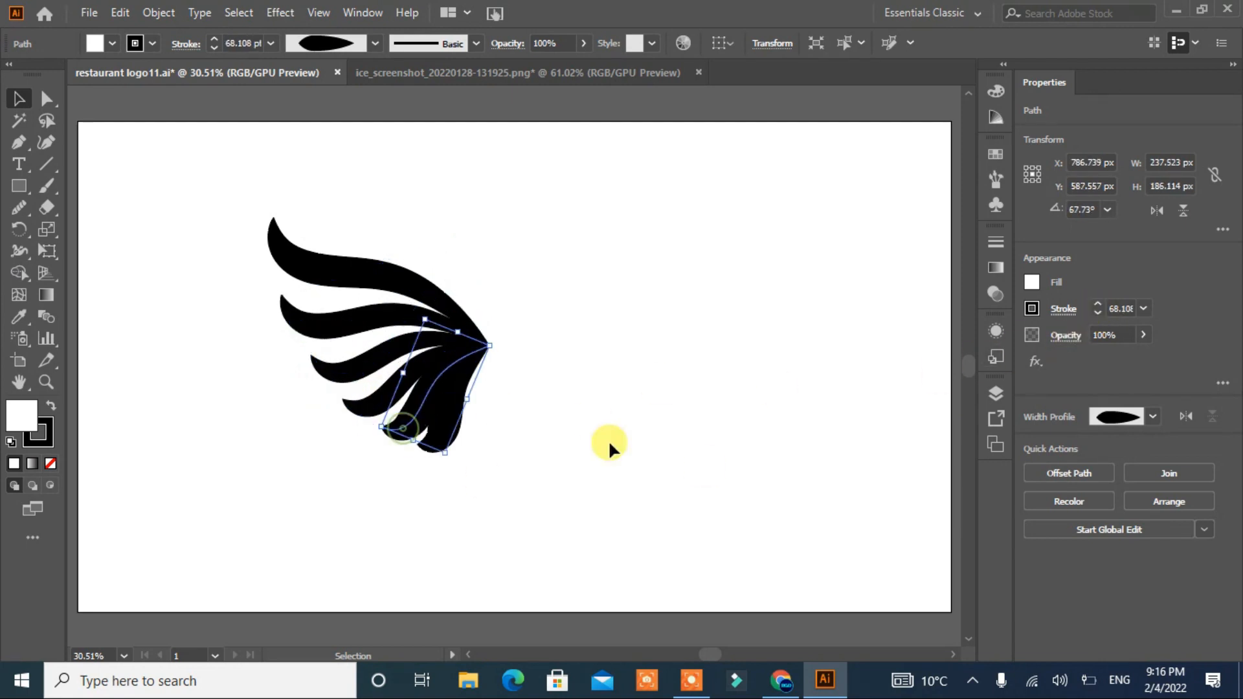
pyautogui.click(444, 429)
pyautogui.click(1098, 314)
pyautogui.click(561, 468)
# Step: Expand the appearance of all six feathers into filled outlines, and undo a trial Unite of them
pyautogui.moveTo(513, 252); pyautogui.dragTo(379, 449)
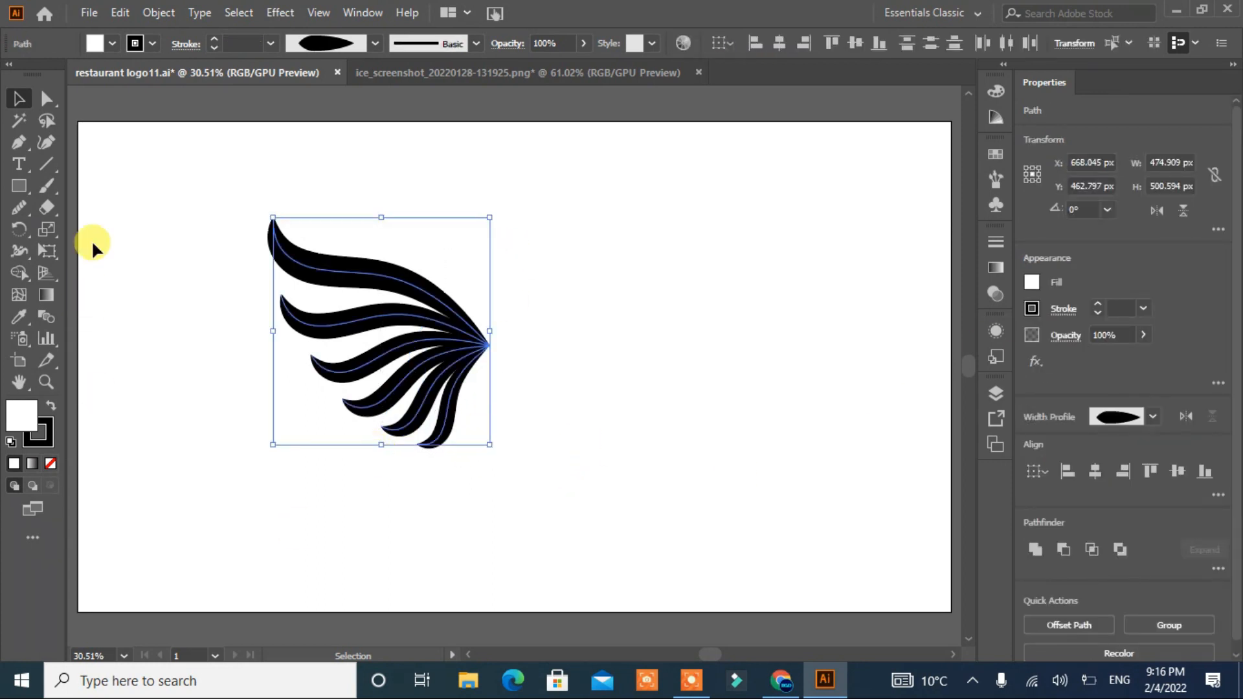
pyautogui.click(149, 15)
pyautogui.click(216, 239)
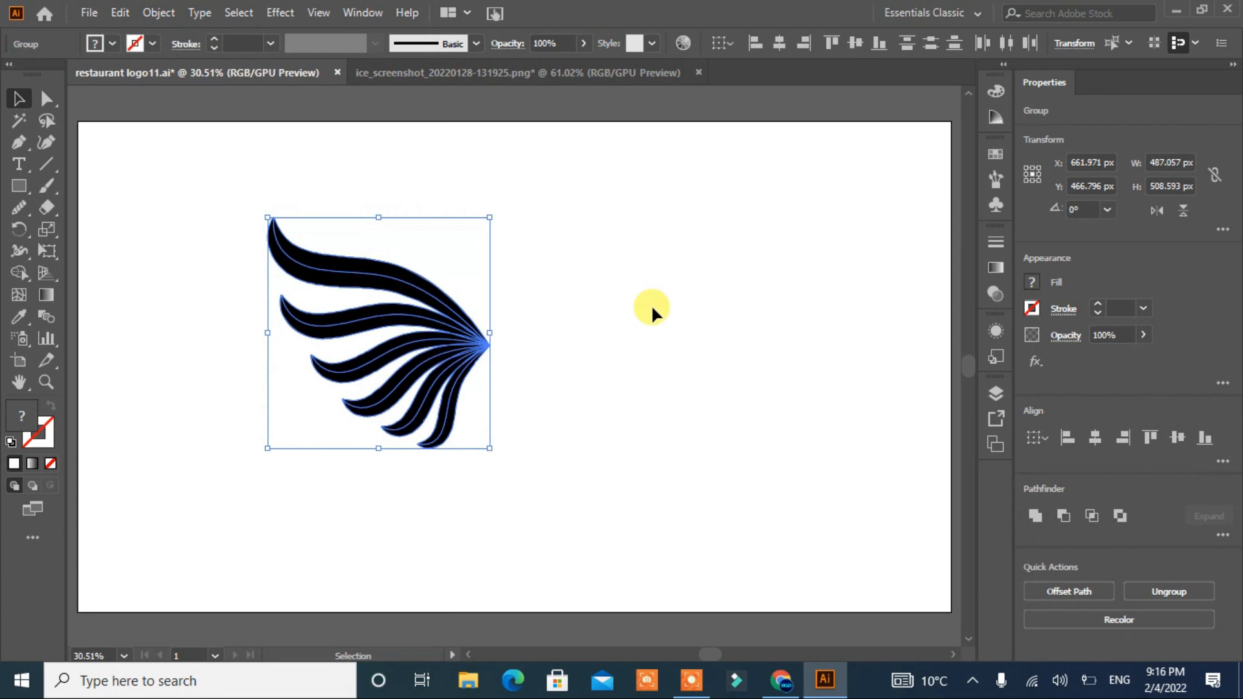
pyautogui.click(1036, 516)
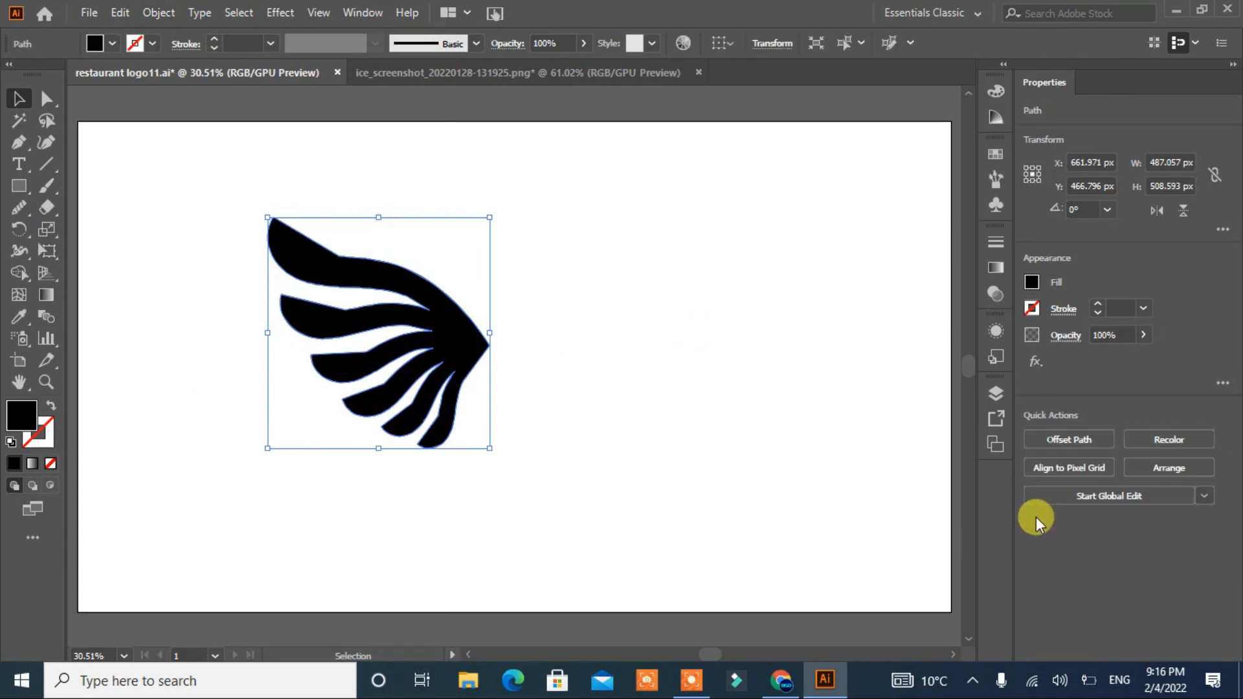
pyautogui.hotkey('ctrl', 'z')
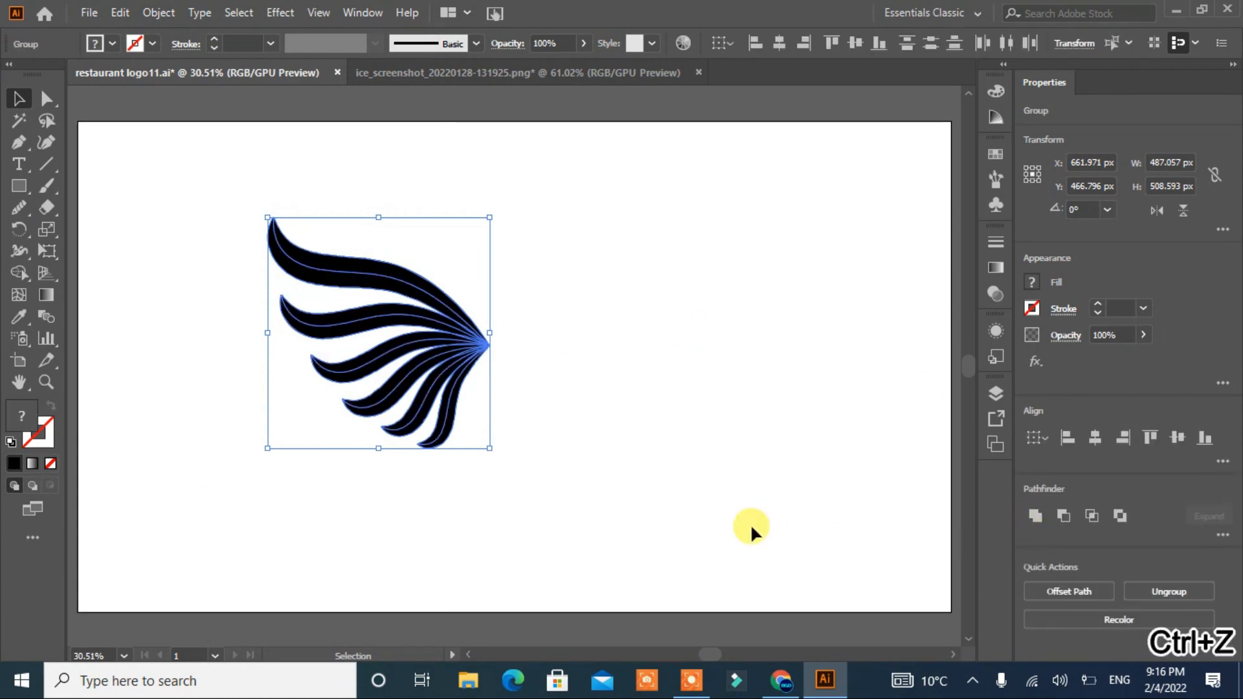
# Step: Merge the fragments of each expanded feather into one shape with the Shape Builder tool
pyautogui.click(18, 273)
pyautogui.click(392, 285)
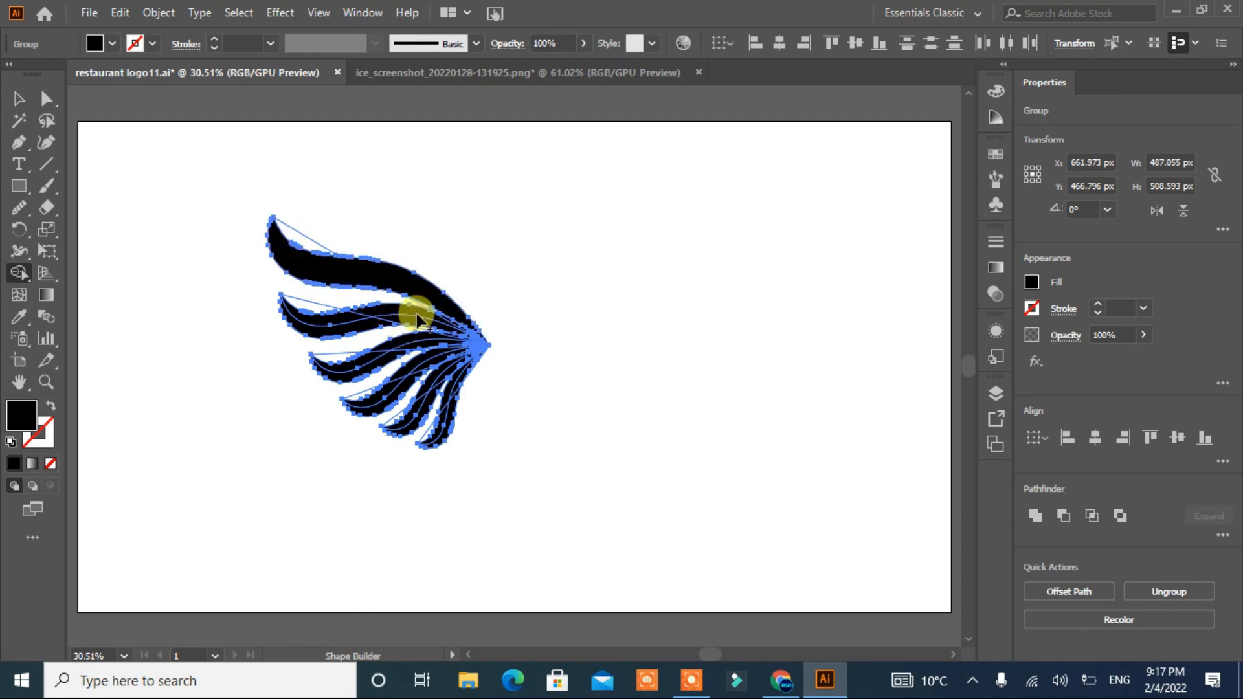
pyautogui.click(361, 327)
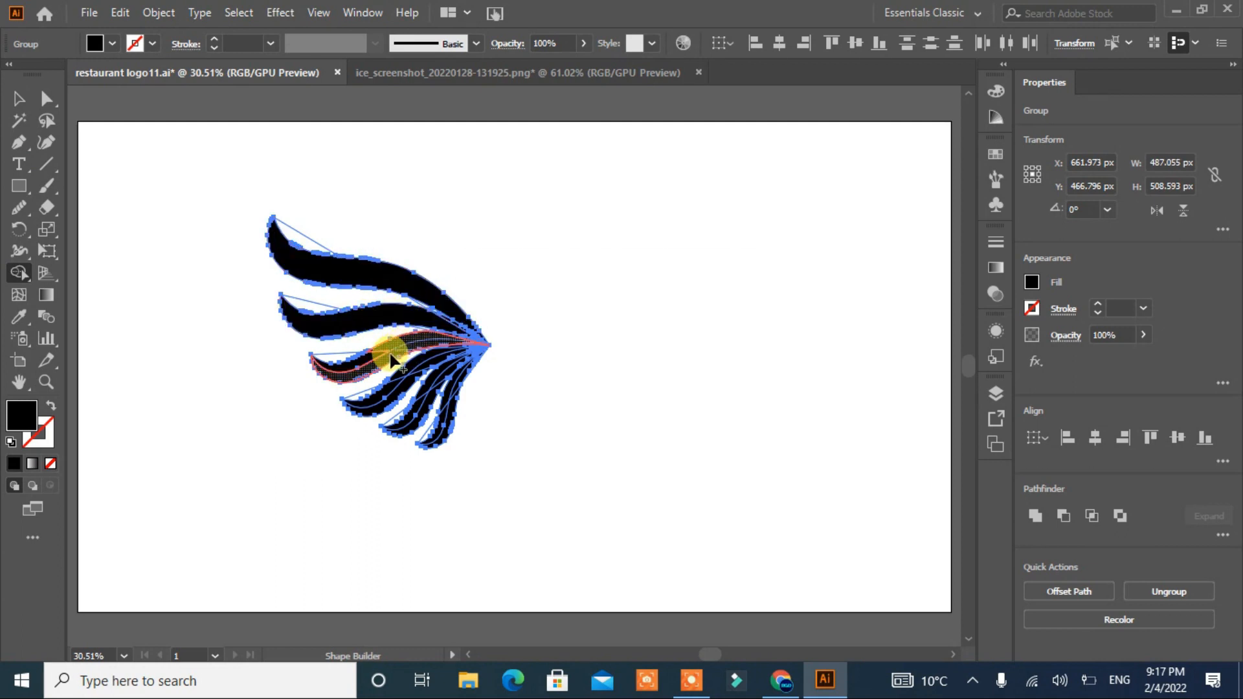
pyautogui.click(385, 354)
pyautogui.click(399, 393)
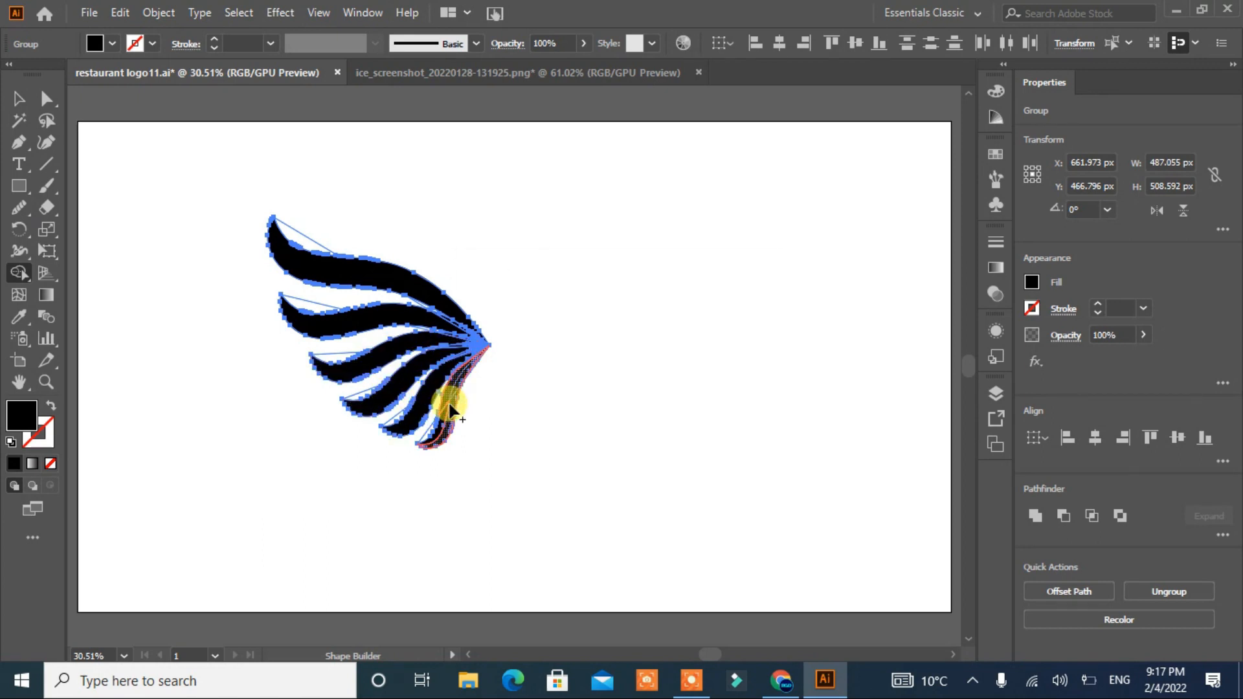
# Step: Ungroup the merged wing artwork into separate feather shapes
pyautogui.click(21, 103)
pyautogui.click(344, 258)
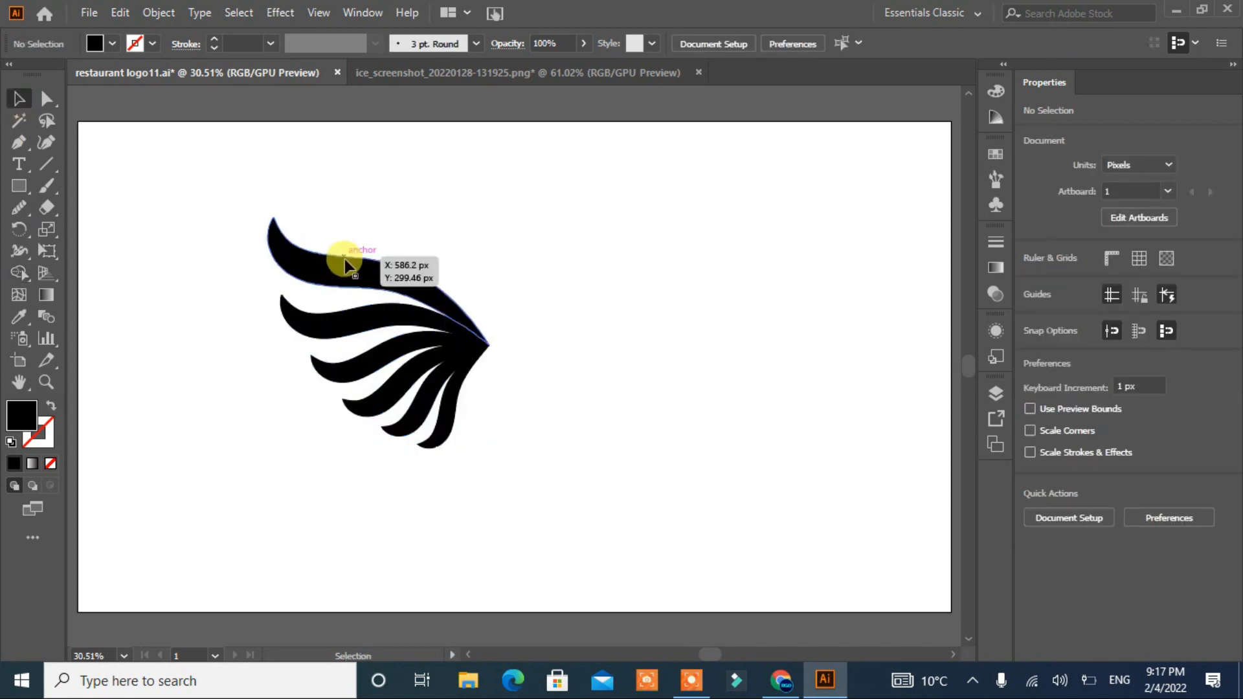
pyautogui.click(302, 247)
pyautogui.keyDown('shift'); pyautogui.click(356, 361); pyautogui.keyUp('shift')
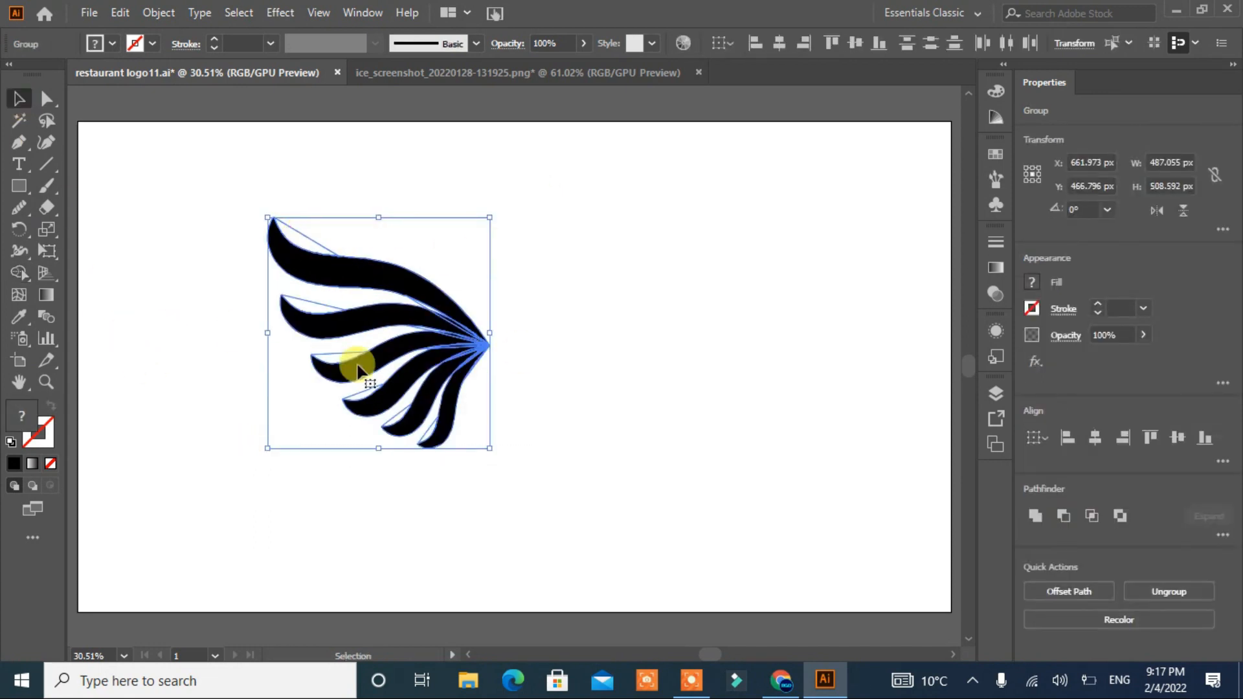
pyautogui.rightClick(361, 360)
pyautogui.click(413, 517)
# Step: Select the six merged feathers and move them to the right half of the artboard, away from the leftover fragments
pyautogui.click(348, 297)
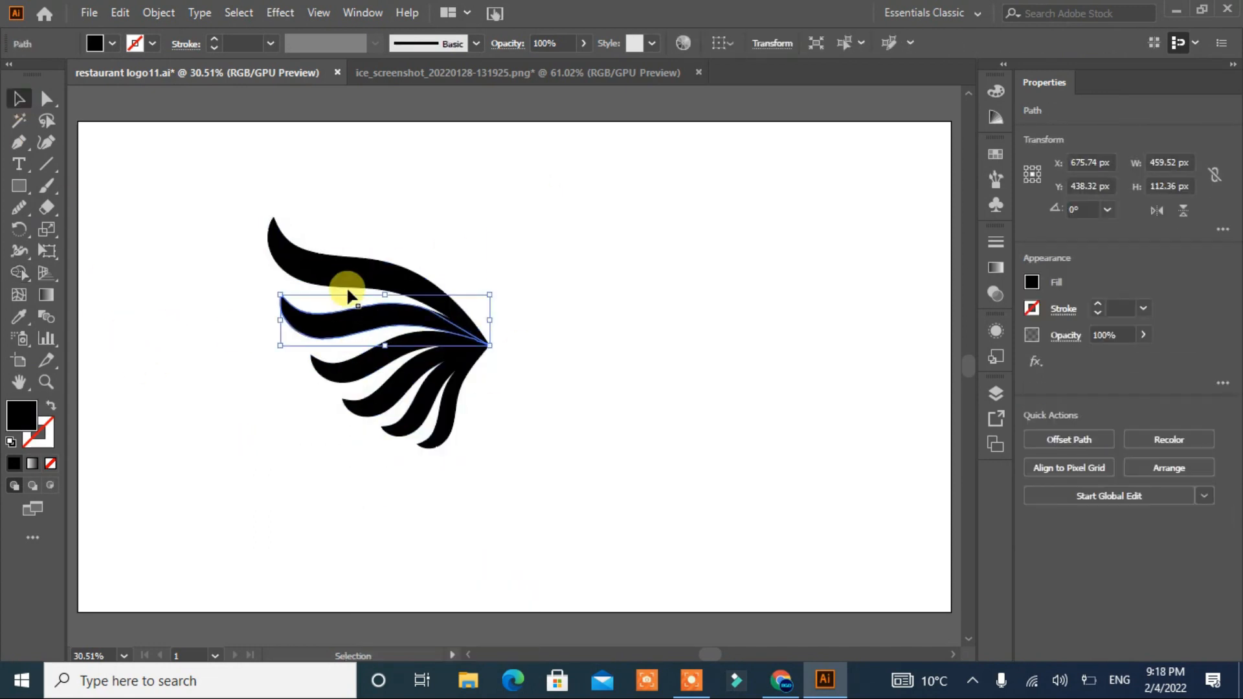
pyautogui.keyDown('shift'); pyautogui.click(343, 275); pyautogui.keyUp('shift')
pyautogui.keyDown('shift'); pyautogui.click(352, 366); pyautogui.keyUp('shift')
pyautogui.keyDown('shift'); pyautogui.click(417, 430); pyautogui.keyUp('shift')
pyautogui.keyDown('shift'); pyautogui.click(450, 435); pyautogui.keyUp('shift')
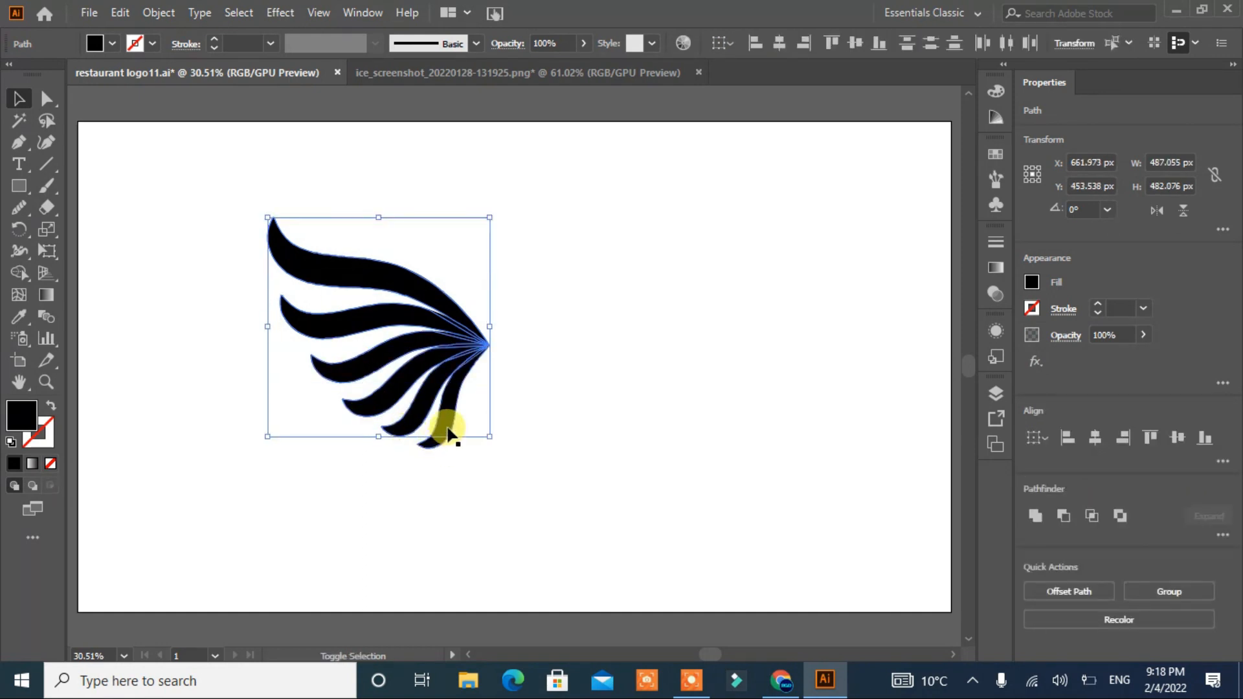
pyautogui.moveTo(400, 316); pyautogui.dragTo(780, 259)
# Step: Delete the leftover path fragments and move the six feathers back to the left half of the artboard
pyautogui.moveTo(531, 195); pyautogui.dragTo(163, 493)
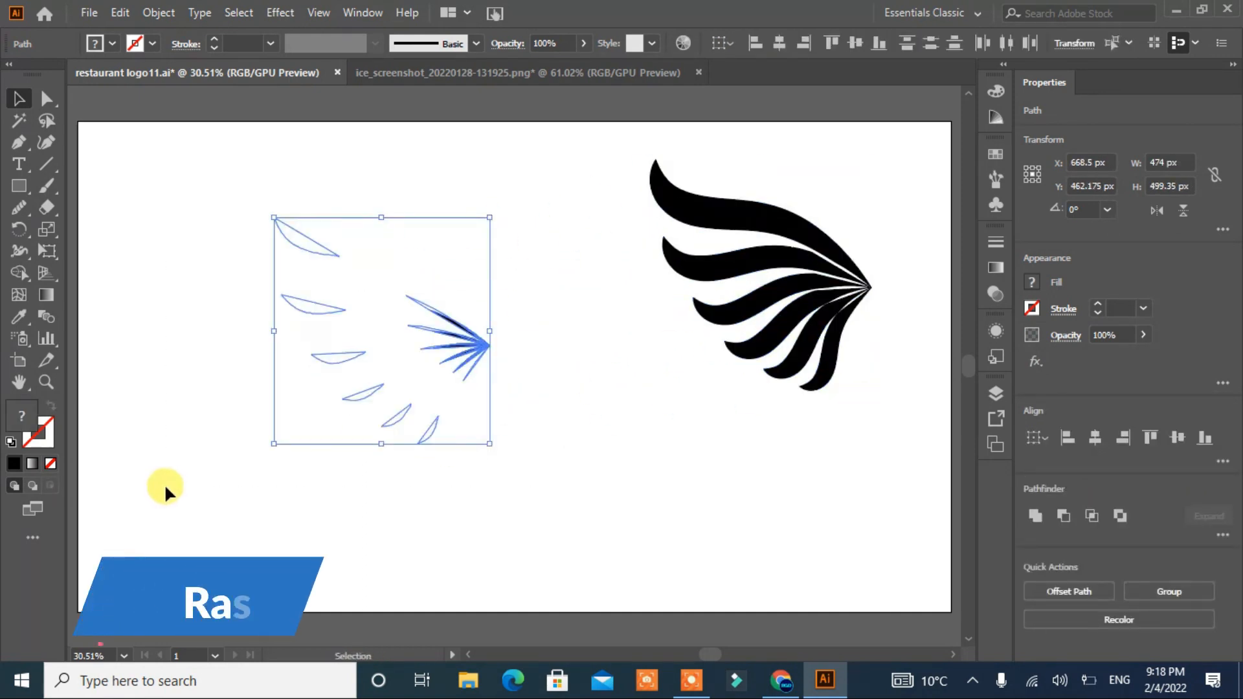
pyautogui.press('Delete')
pyautogui.moveTo(804, 264); pyautogui.dragTo(428, 293)
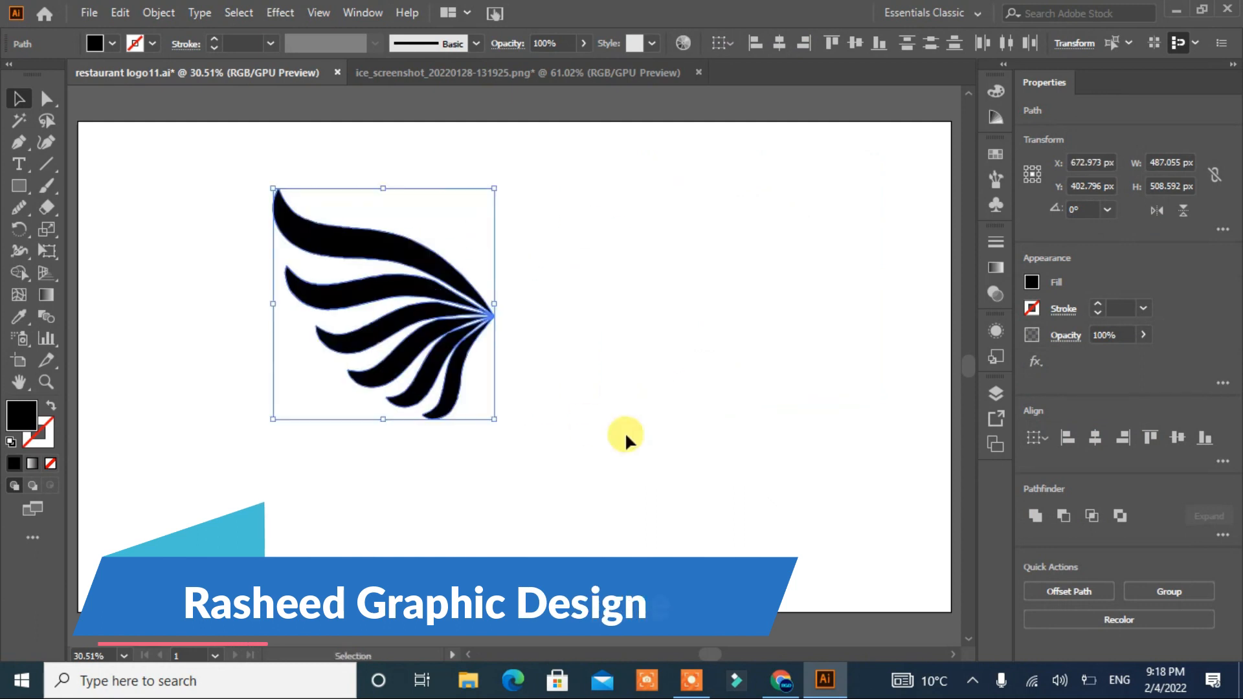
pyautogui.click(626, 432)
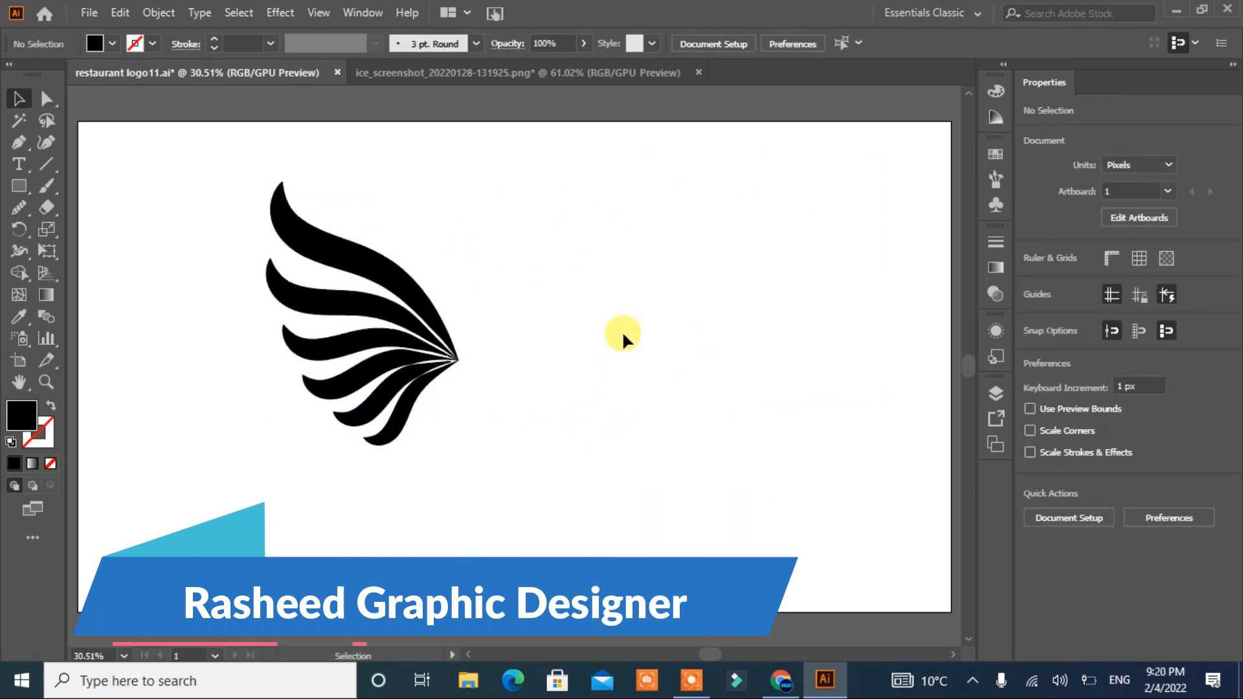
# Step: Draw a three-point curved line about 282 by 180 px along the inside of the top feather with the Pen tool
pyautogui.hotkey('ctrl', '+')
pyautogui.moveTo(560, 422); pyautogui.dragTo(761, 495)
pyautogui.click(19, 142)
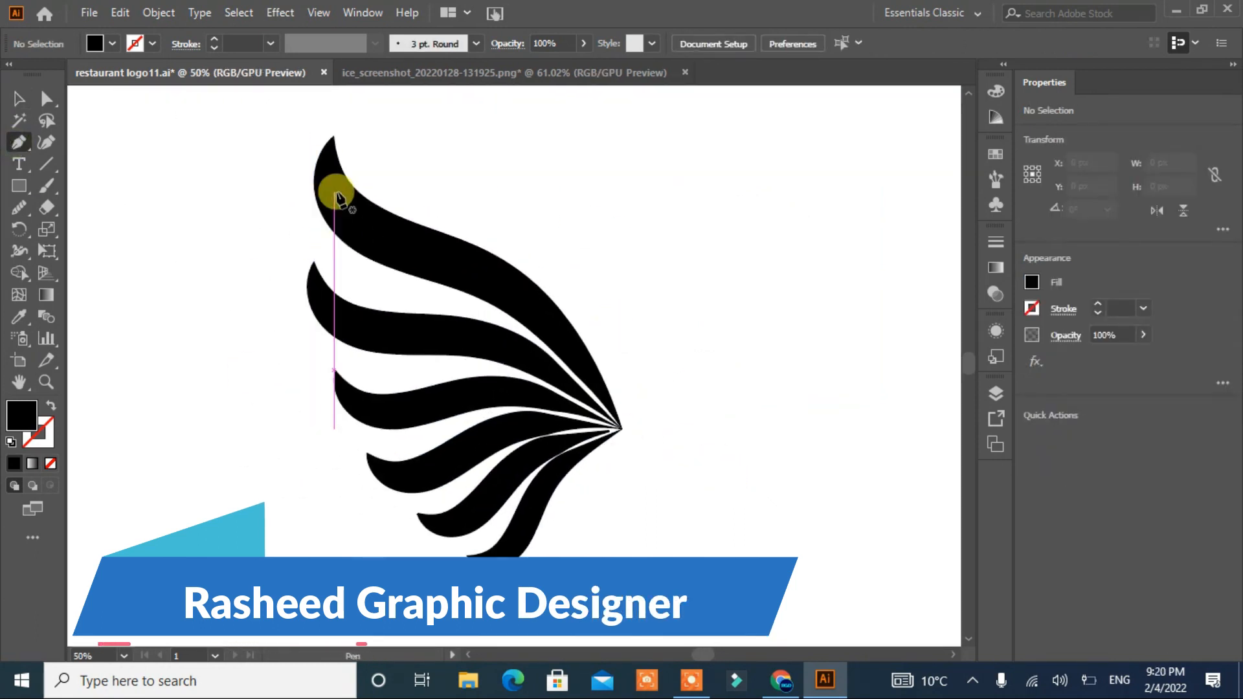
pyautogui.click(333, 188)
pyautogui.moveTo(433, 256); pyautogui.dragTo(527, 287)
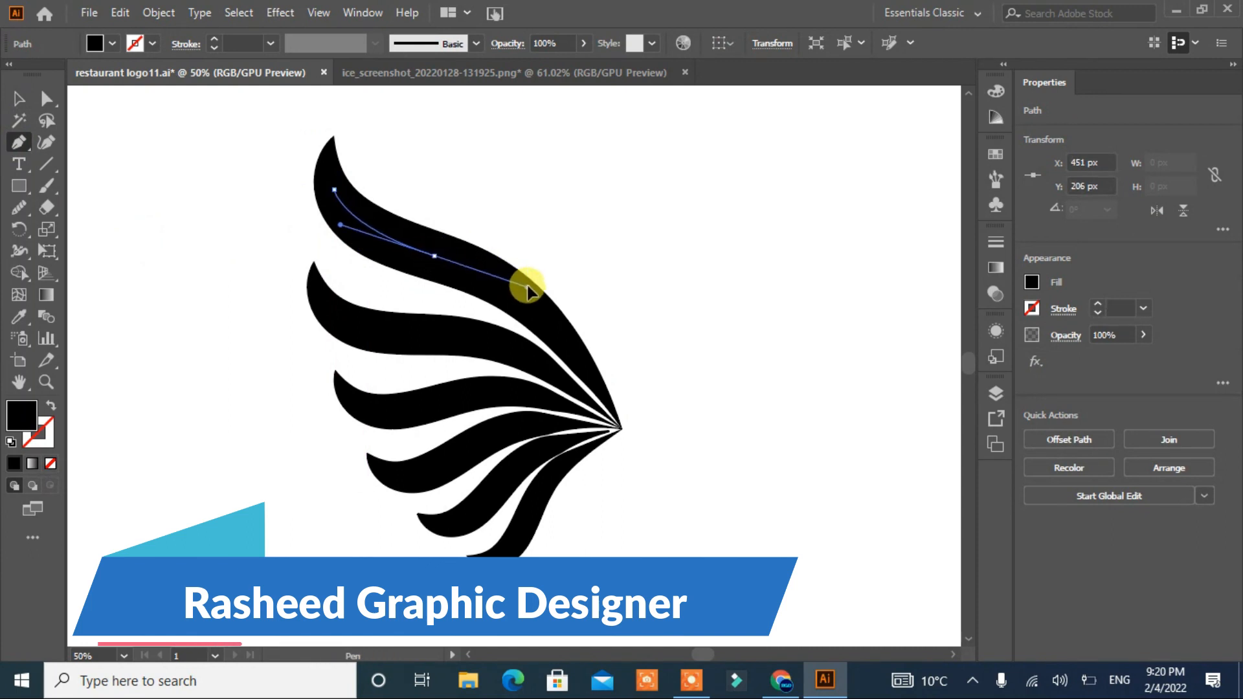
pyautogui.click(544, 322)
pyautogui.press('Escape')
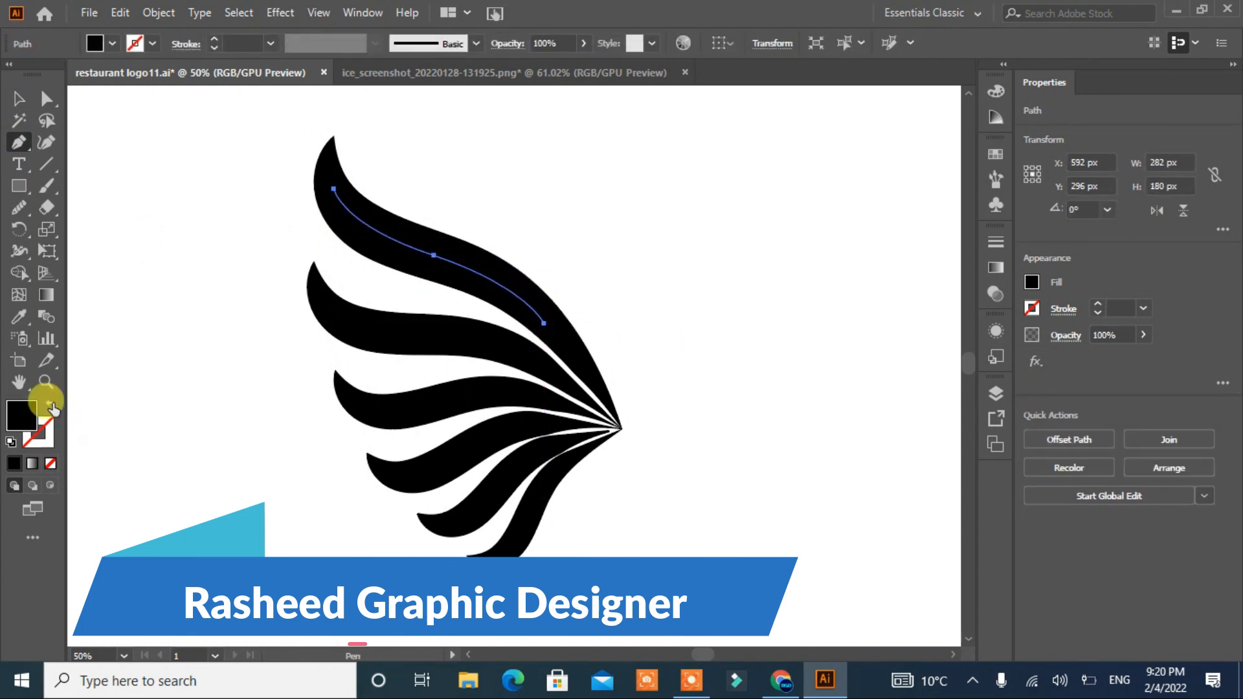
# Step: Style the curved line with no fill, a white 7 pt stroke and the lens-shaped width profile tapered at both ends
pyautogui.click(51, 463)
pyautogui.click(133, 43)
pyautogui.click(35, 71)
pyautogui.click(215, 41)
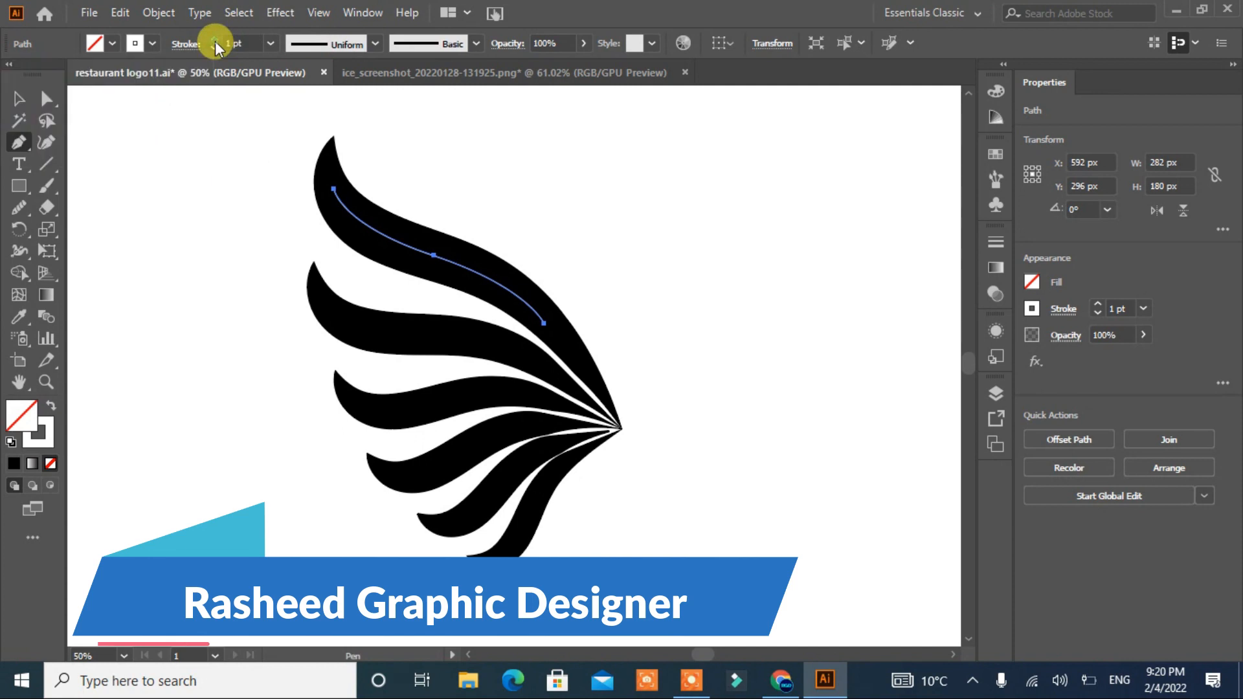
pyautogui.click(214, 40)
pyautogui.click(215, 40)
pyautogui.click(214, 40)
pyautogui.click(214, 40)
pyautogui.click(214, 40)
pyautogui.click(214, 41)
pyautogui.click(375, 43)
pyautogui.click(328, 97)
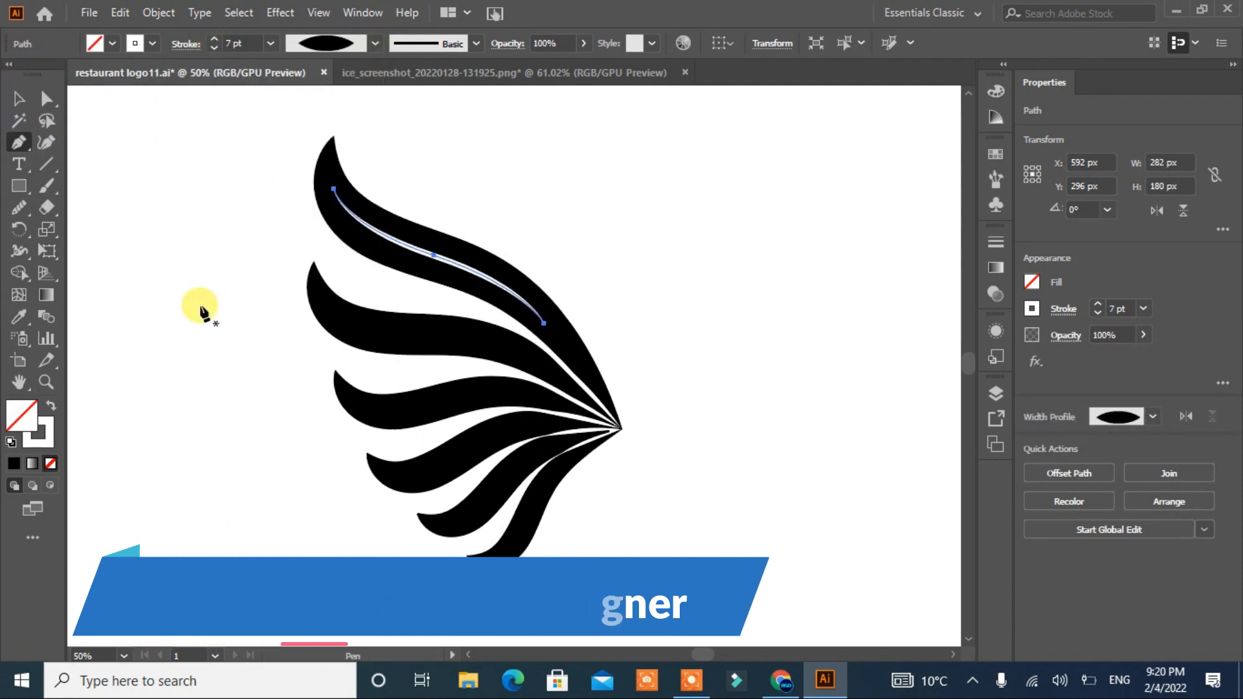
# Step: Expand the appearance of the white highlight line into a filled shape
pyautogui.click(158, 13)
pyautogui.click(230, 243)
pyautogui.click(221, 293)
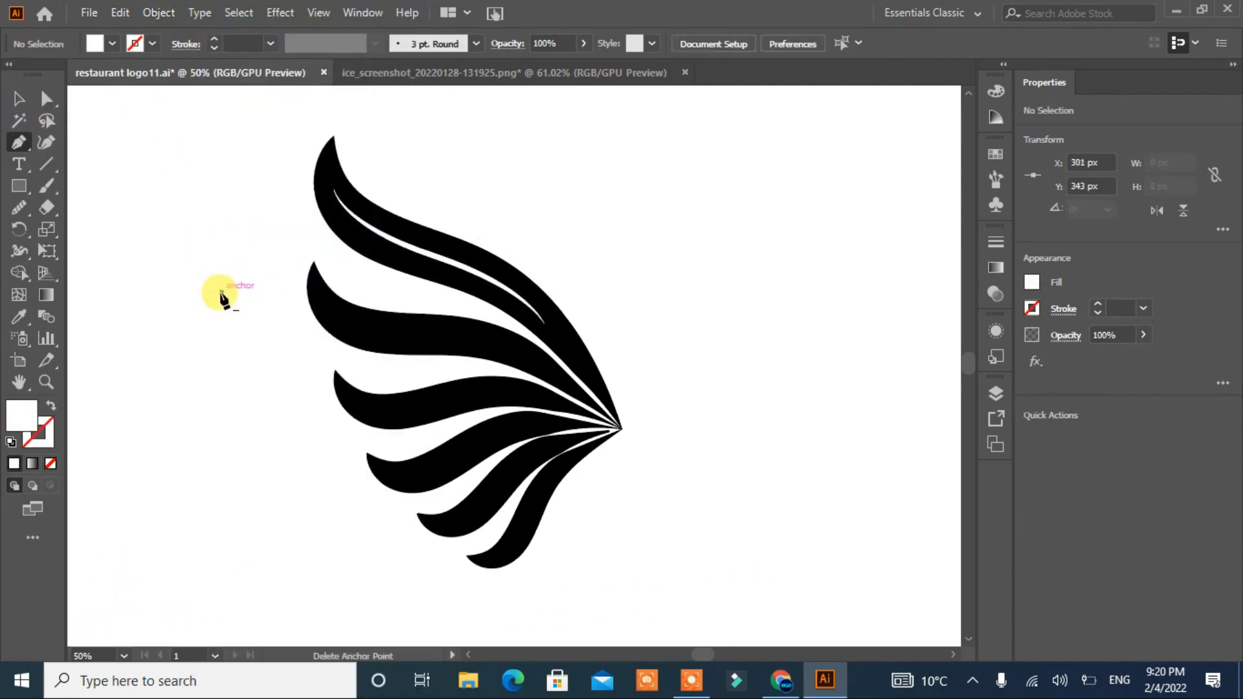
# Step: Select all the wing artwork and ungroup it, including the expanded white highlight
pyautogui.press('v')
pyautogui.hotkey('ctrl', 'a')
pyautogui.rightClick(358, 258)
pyautogui.click(408, 397)
pyautogui.click(344, 271)
pyautogui.rightClick(389, 244)
pyautogui.click(251, 268)
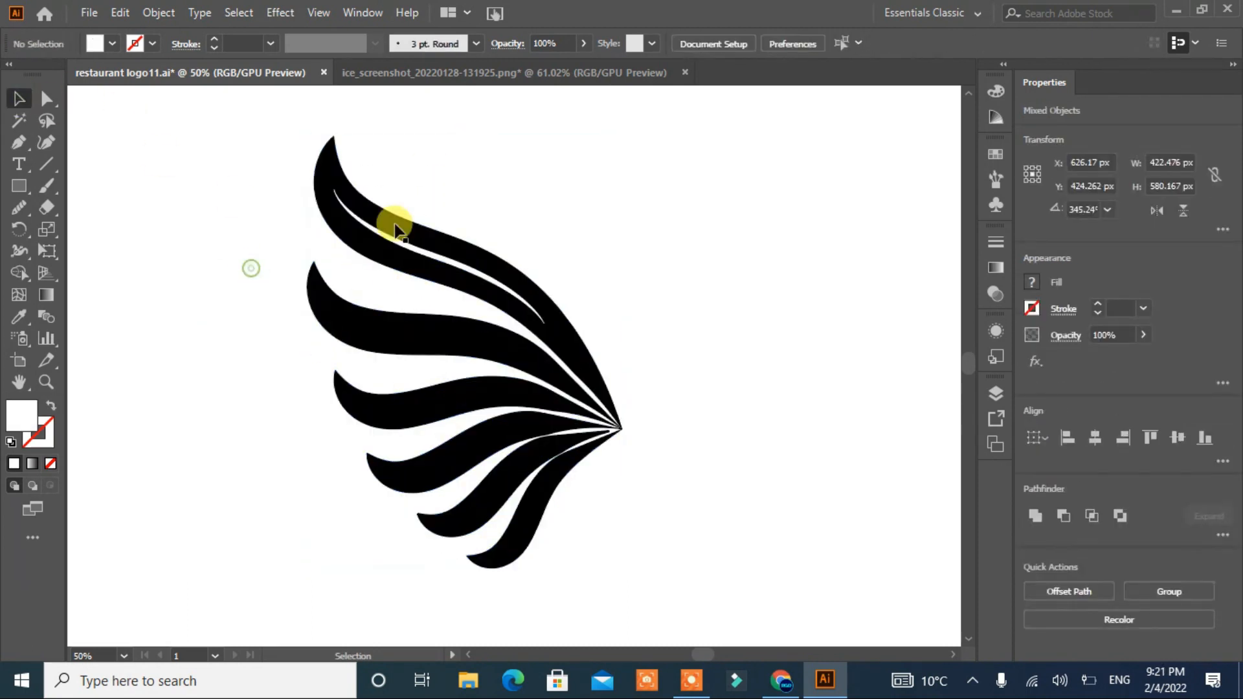
# Step: Ungroup the black feather group into separate feather shapes
pyautogui.hotkey('ctrl', 'a')
pyautogui.rightClick(411, 226)
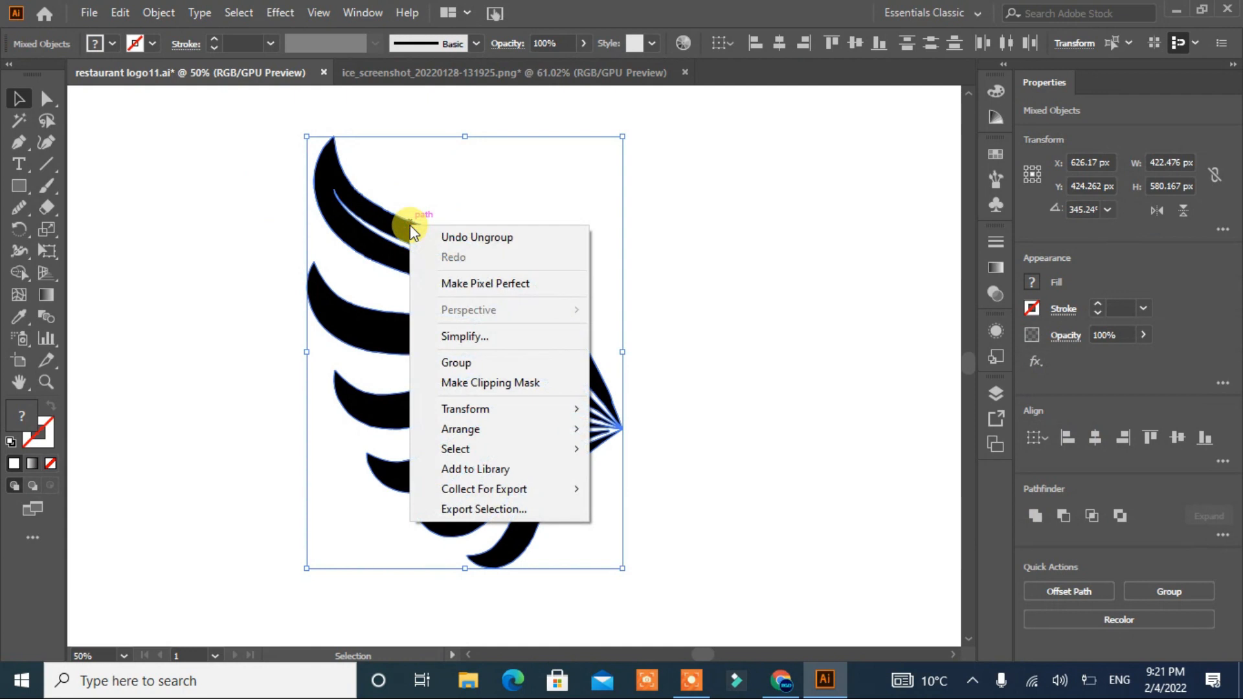
pyautogui.click(799, 298)
pyautogui.rightClick(332, 214)
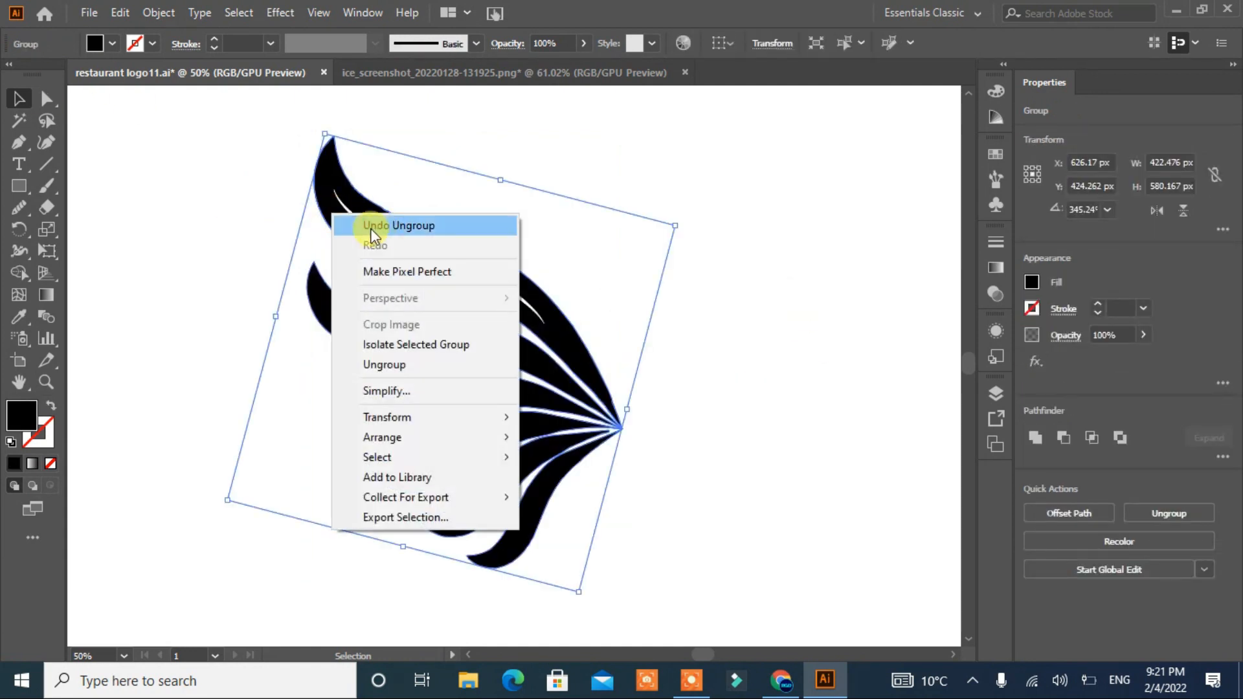
pyautogui.click(384, 364)
pyautogui.click(223, 278)
# Step: Subtract the expanded white highlight from the top feather with Minus Front
pyautogui.click(349, 212)
pyautogui.moveTo(429, 156); pyautogui.dragTo(266, 204)
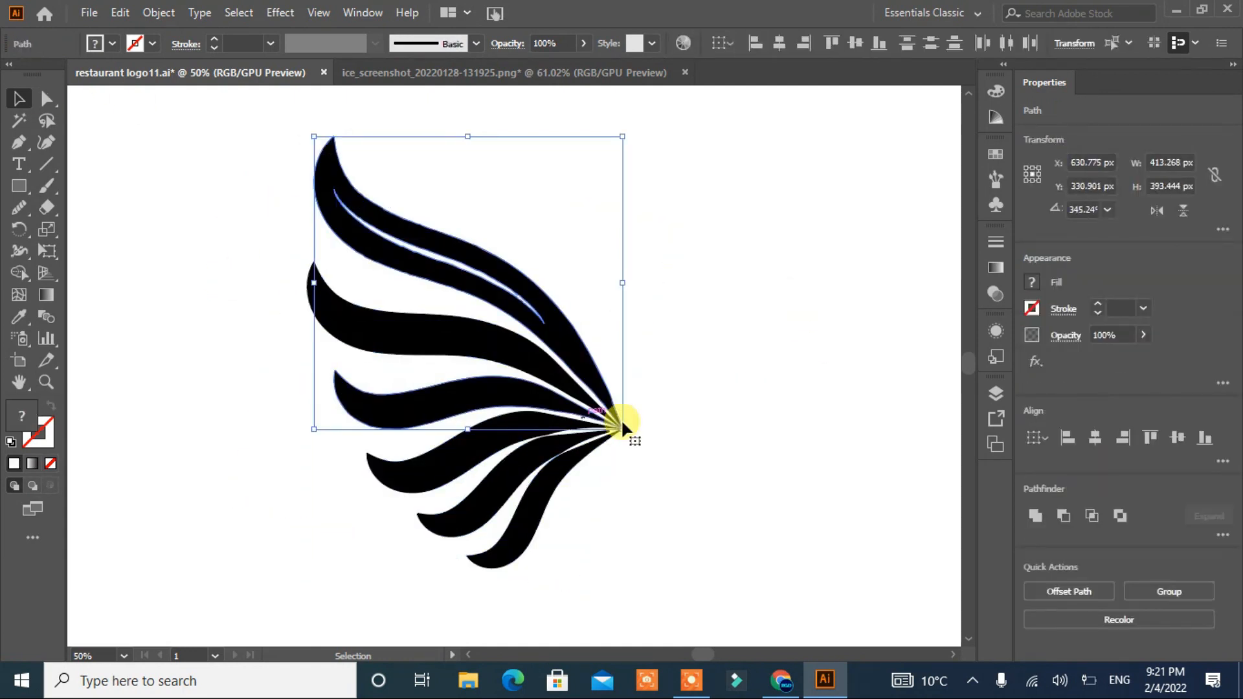
pyautogui.click(1064, 516)
pyautogui.click(438, 305)
pyautogui.click(438, 339)
pyautogui.click(259, 301)
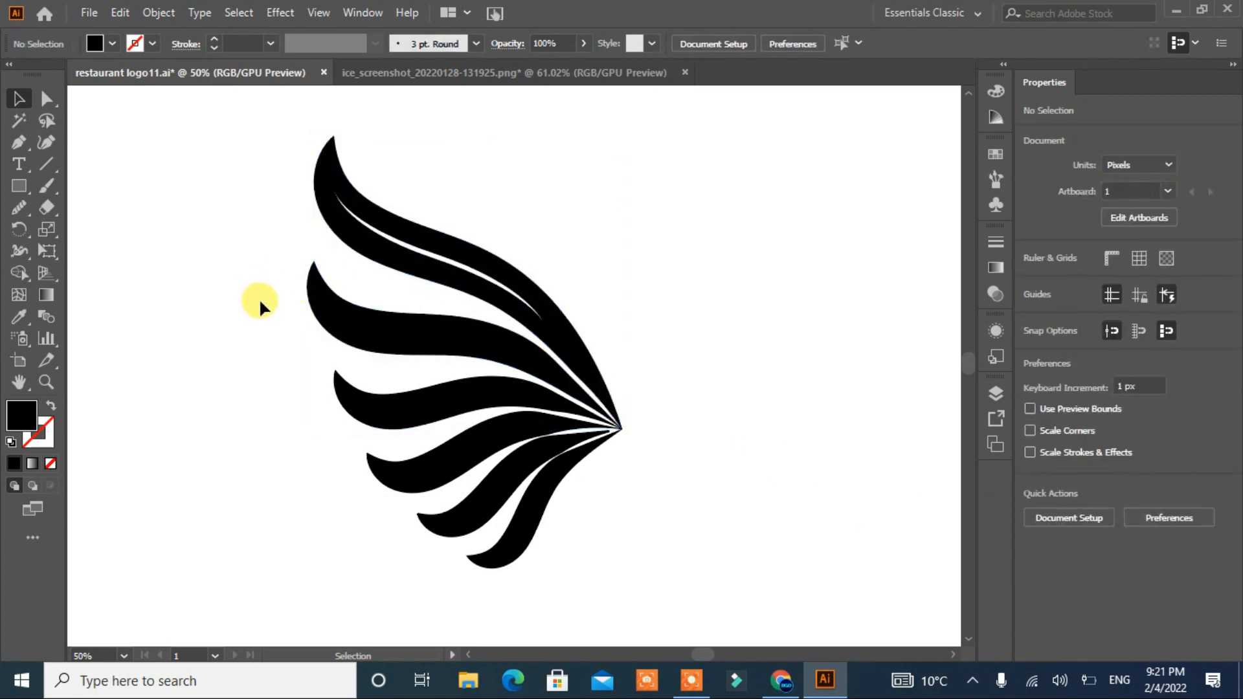
# Step: Draw a three-point curved line about 282 by 74 px along the inside of the second feather with the Pen tool
pyautogui.click(19, 142)
pyautogui.click(334, 315)
pyautogui.moveTo(435, 337); pyautogui.dragTo(519, 335)
pyautogui.click(545, 376)
pyautogui.press('Escape')
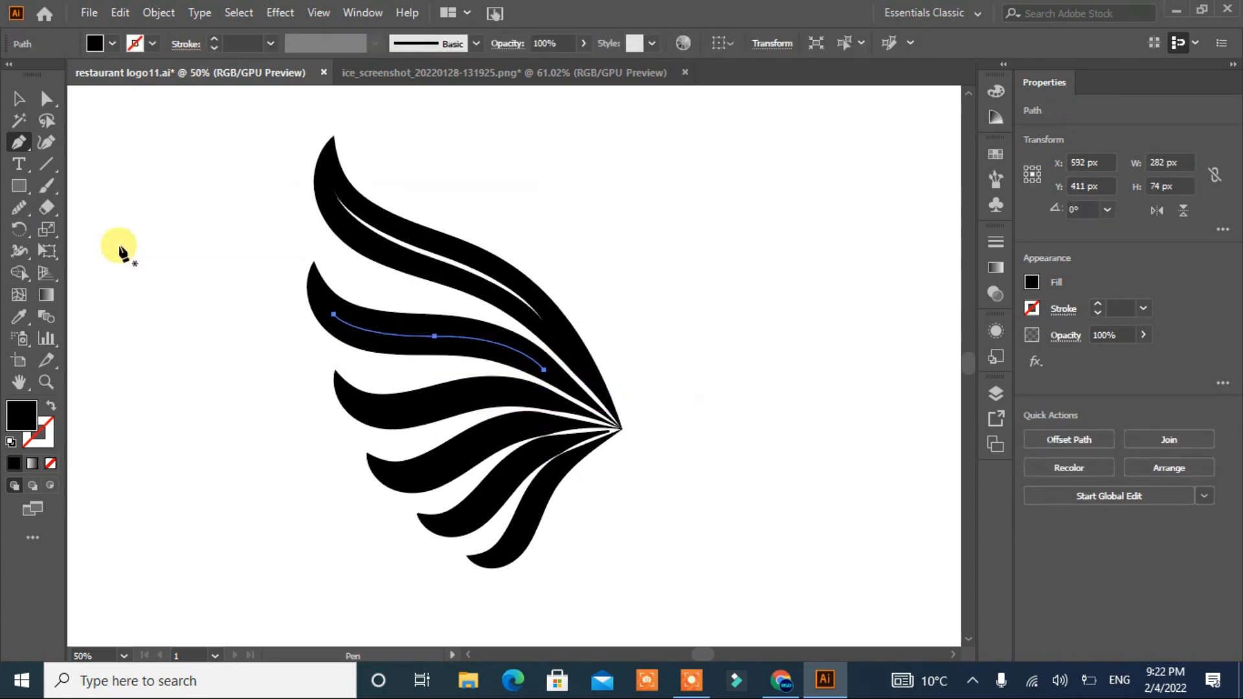
# Step: Style the second feather's curved line with no fill, a white 5 pt stroke and the lens-shaped width profile
pyautogui.hotkey('shift', 'x')
pyautogui.click(135, 42)
pyautogui.click(213, 39)
pyautogui.click(214, 39)
pyautogui.click(213, 40)
pyautogui.click(213, 40)
pyautogui.click(373, 44)
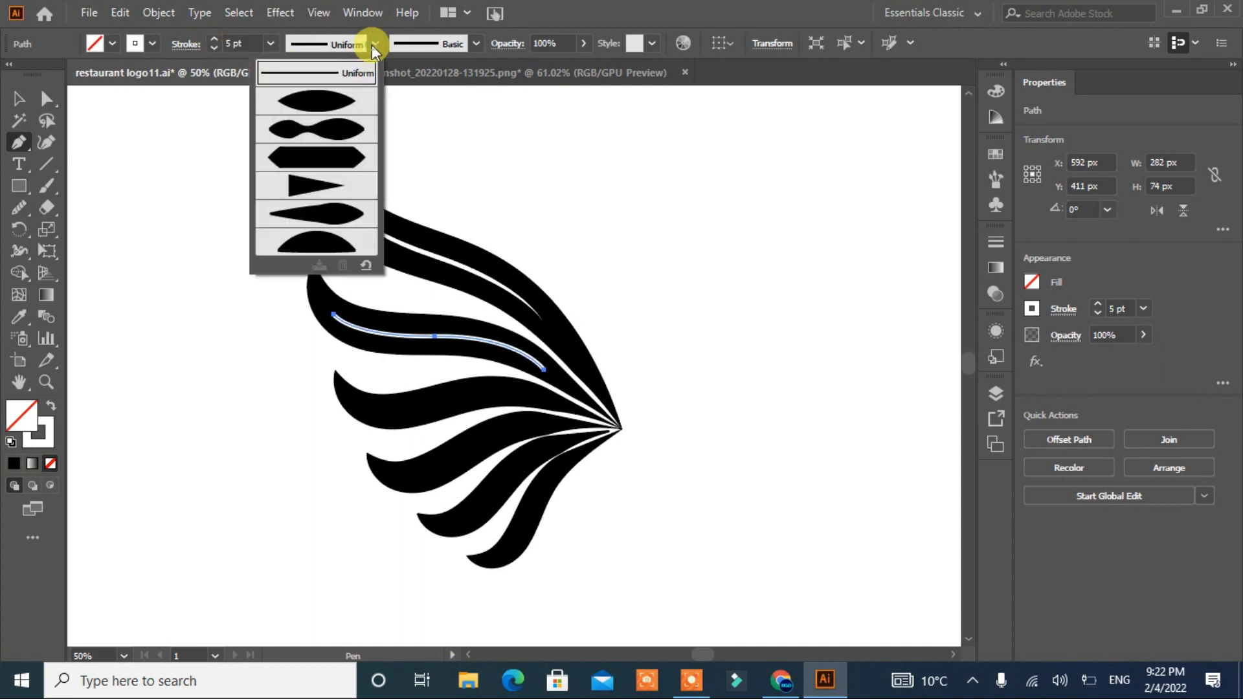
pyautogui.click(317, 101)
# Step: Expand the appearance of the second feather's highlight line and cut it out of the feather
pyautogui.click(158, 12)
pyautogui.click(278, 242)
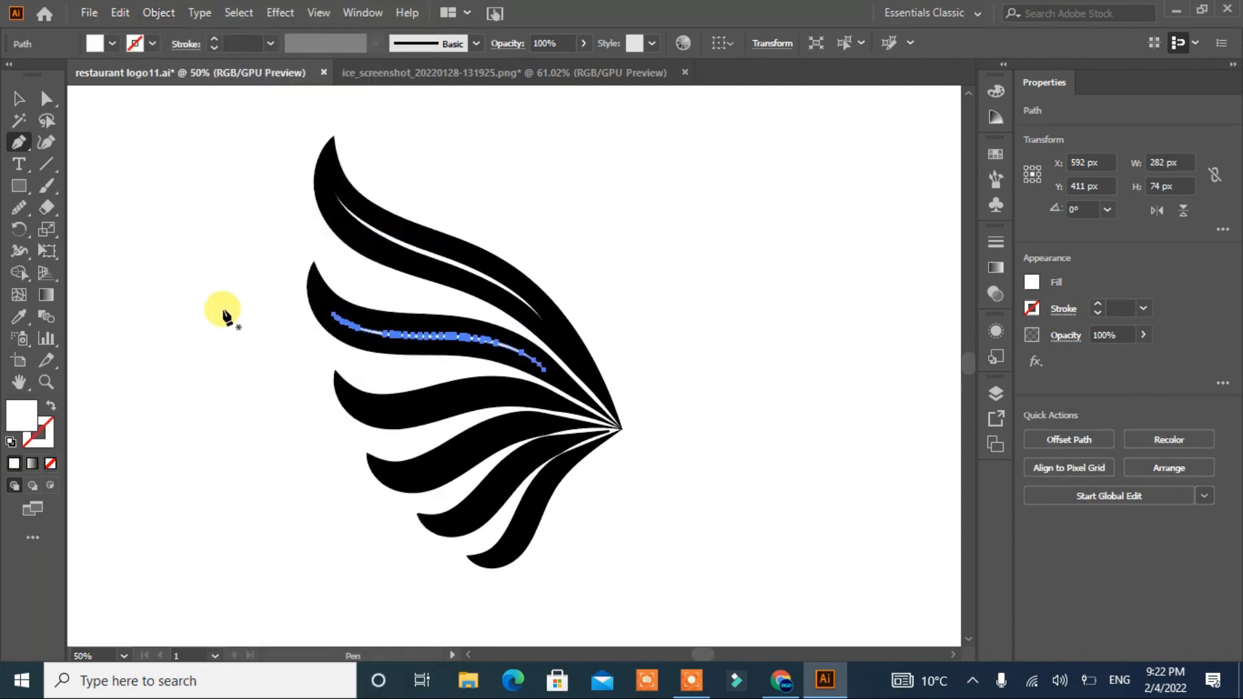
pyautogui.press('v')
pyautogui.keyDown('shift'); pyautogui.click(319, 291); pyautogui.keyUp('shift')
pyautogui.hotkey('ctrl', '8')
pyautogui.click(785, 460)
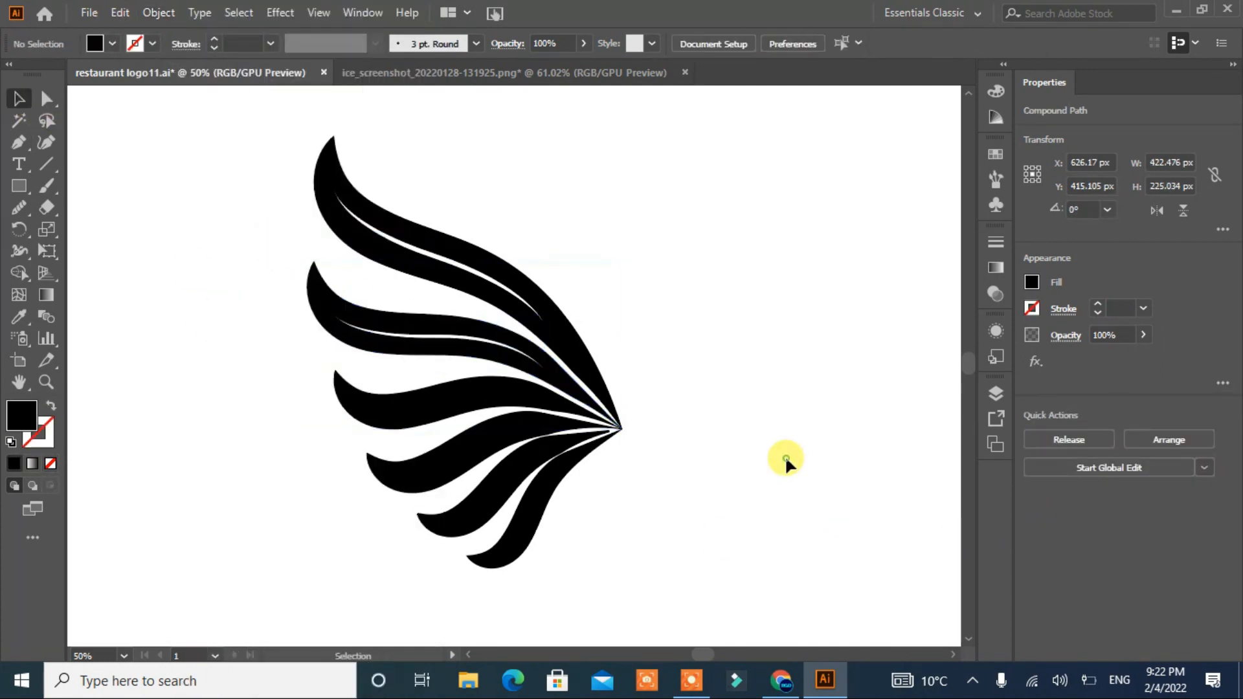
# Step: Draw a three-point curved line about 261 by 27 px along the inside of the third feather with the Pen tool
pyautogui.click(19, 141)
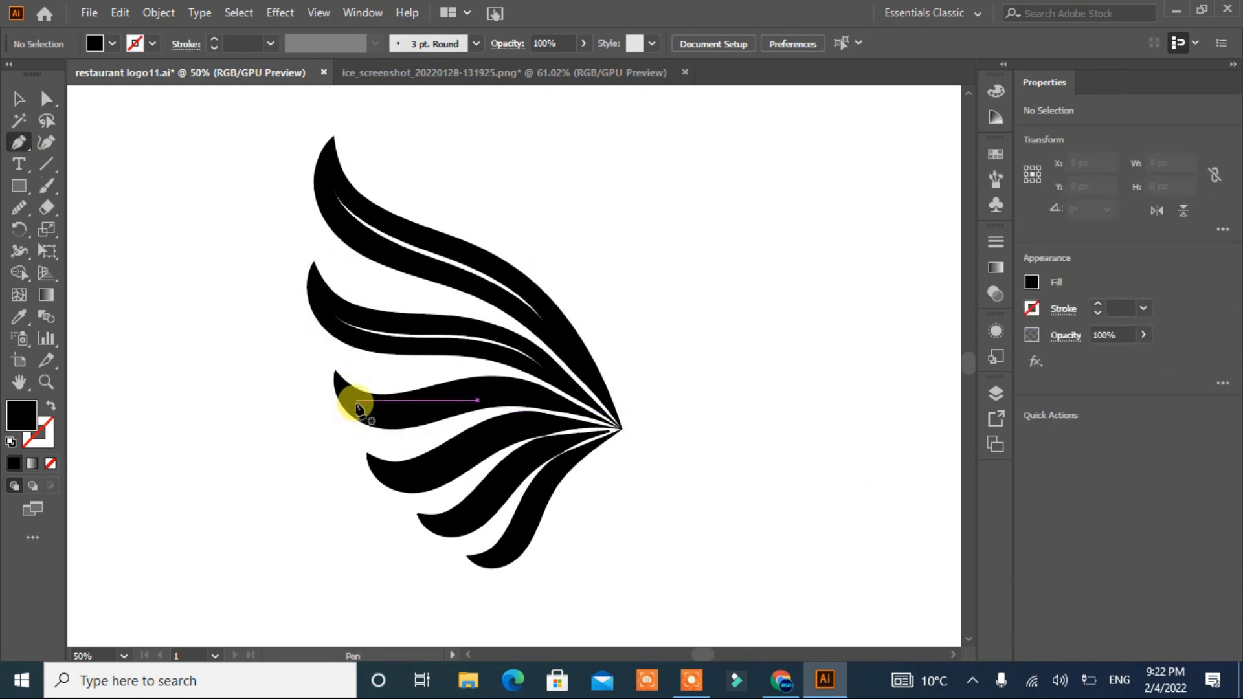
pyautogui.click(356, 400)
pyautogui.moveTo(453, 399); pyautogui.dragTo(581, 419)
pyautogui.click(453, 399)
pyautogui.click(730, 493)
pyautogui.hotkey('ctrl', 'z')
# Step: Style the third feather's curved line with no fill and a white 6 pt stroke
pyautogui.click(50, 405)
pyautogui.click(152, 44)
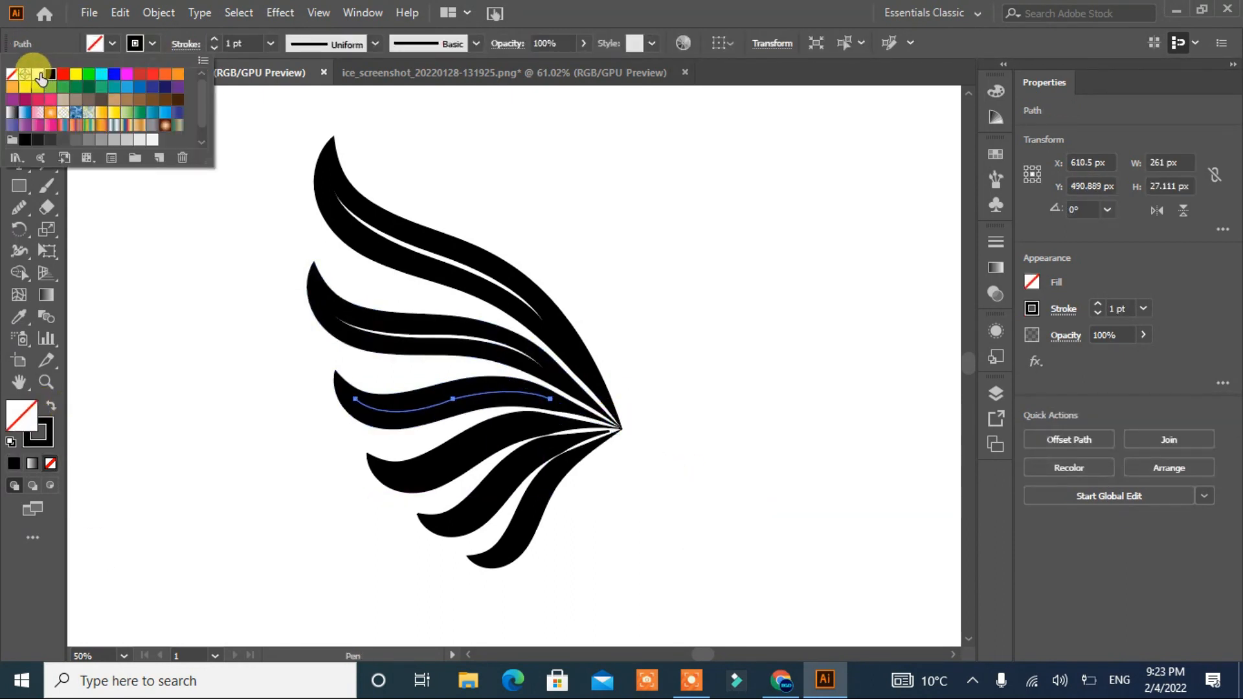
pyautogui.click(211, 44)
pyautogui.click(211, 37)
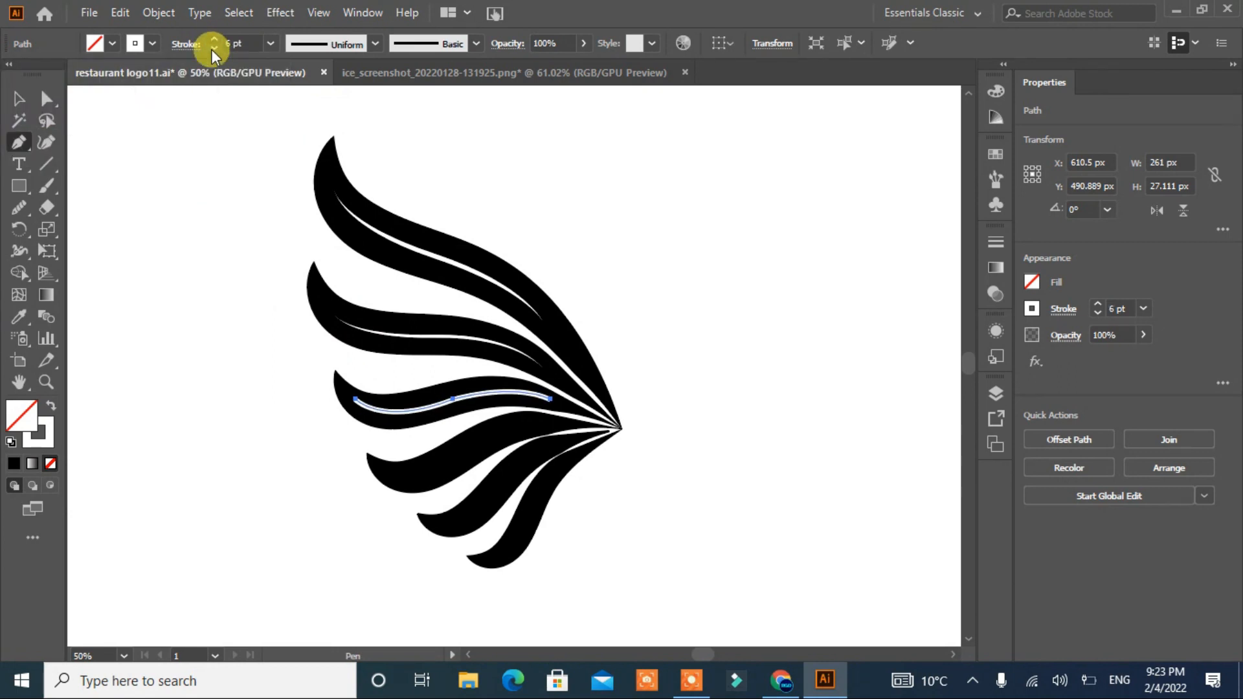
pyautogui.click(158, 12)
pyautogui.click(230, 219)
pyautogui.click(579, 440)
# Step: Apply the lens-shaped width profile to the third feather's line and expand its appearance
pyautogui.click(375, 44)
pyautogui.click(314, 107)
pyautogui.click(159, 13)
pyautogui.click(206, 240)
# Step: Subtract the expanded highlight from the third feather with Minus Front
pyautogui.click(20, 98)
pyautogui.moveTo(328, 369); pyautogui.dragTo(620, 446)
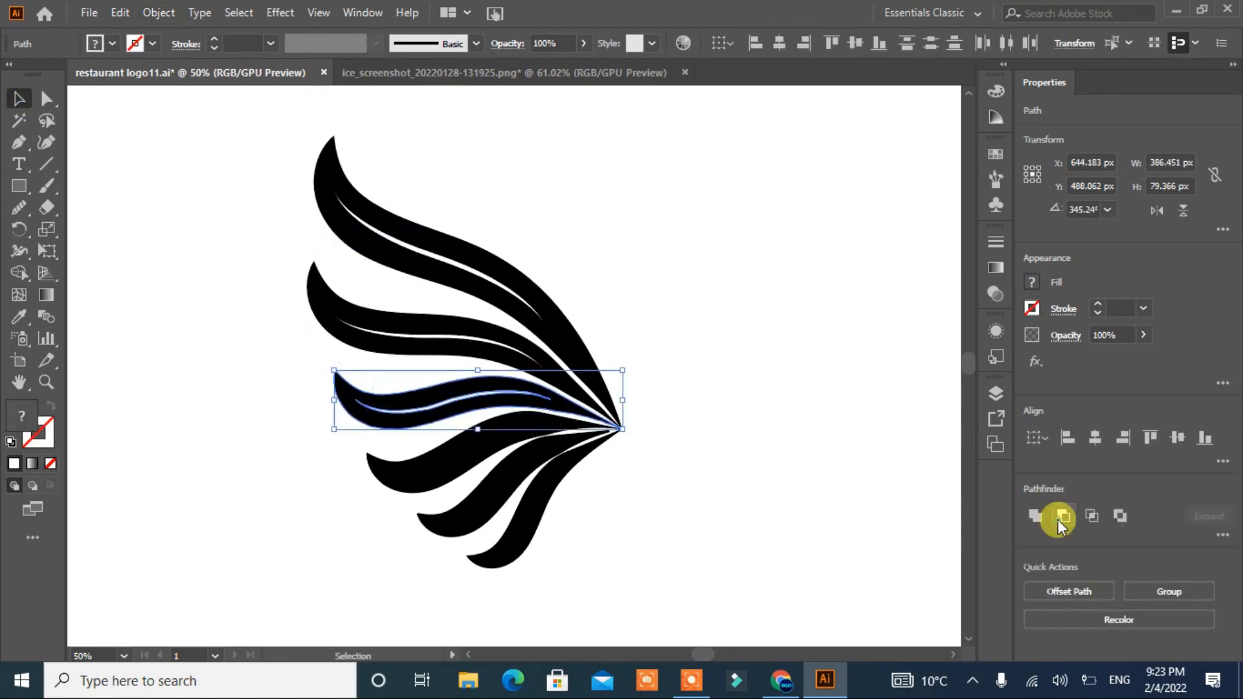
pyautogui.click(1057, 516)
pyautogui.click(195, 432)
# Step: Draw a three-point curved line about 203 by 74 px along the inside of the fourth feather with the Pen tool
pyautogui.press('p')
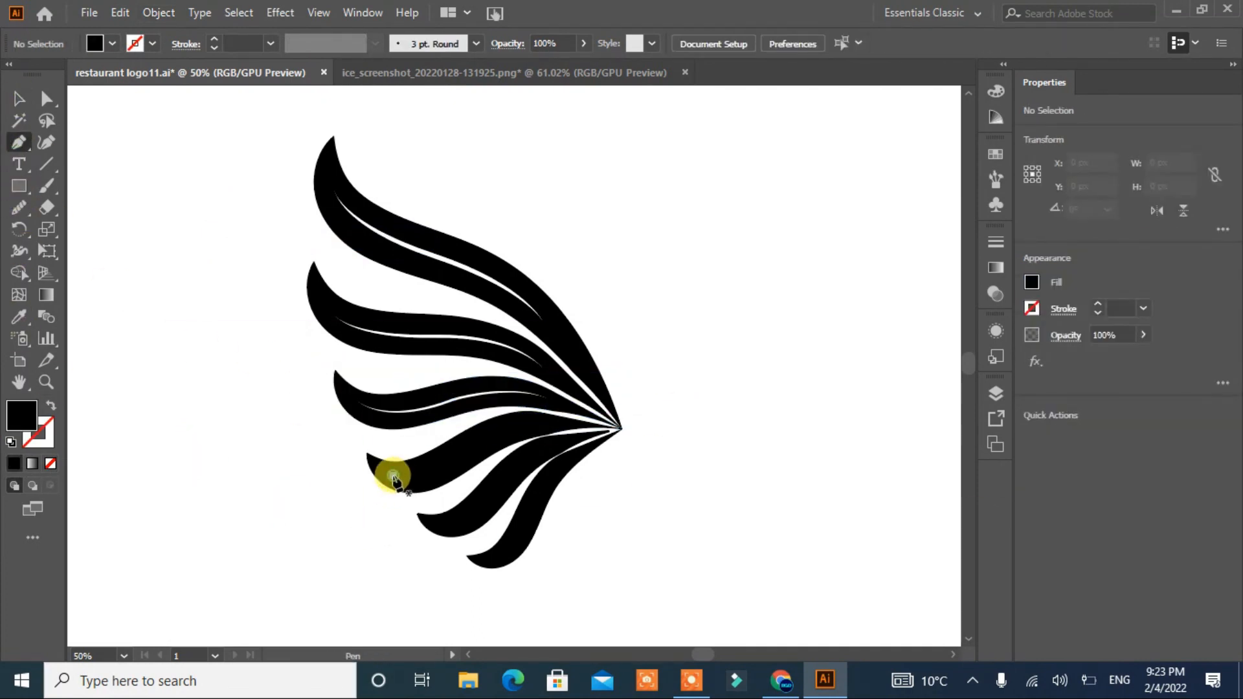
pyautogui.click(393, 475)
pyautogui.moveTo(489, 438); pyautogui.dragTo(550, 384)
pyautogui.click(489, 438)
pyautogui.click(666, 494)
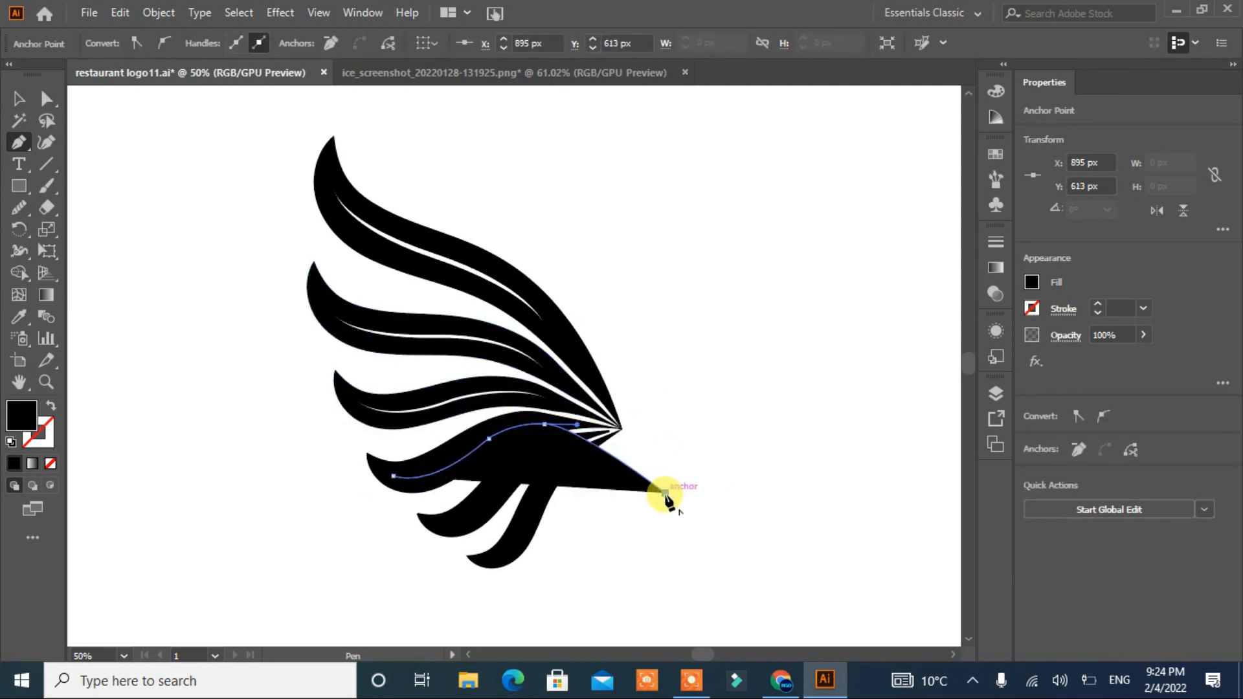
pyautogui.hotkey('ctrl', 'z')
# Step: Style the fourth feather's curved line with no fill, a white 3 pt stroke and the lens-shaped width profile
pyautogui.click(50, 410)
pyautogui.click(153, 42)
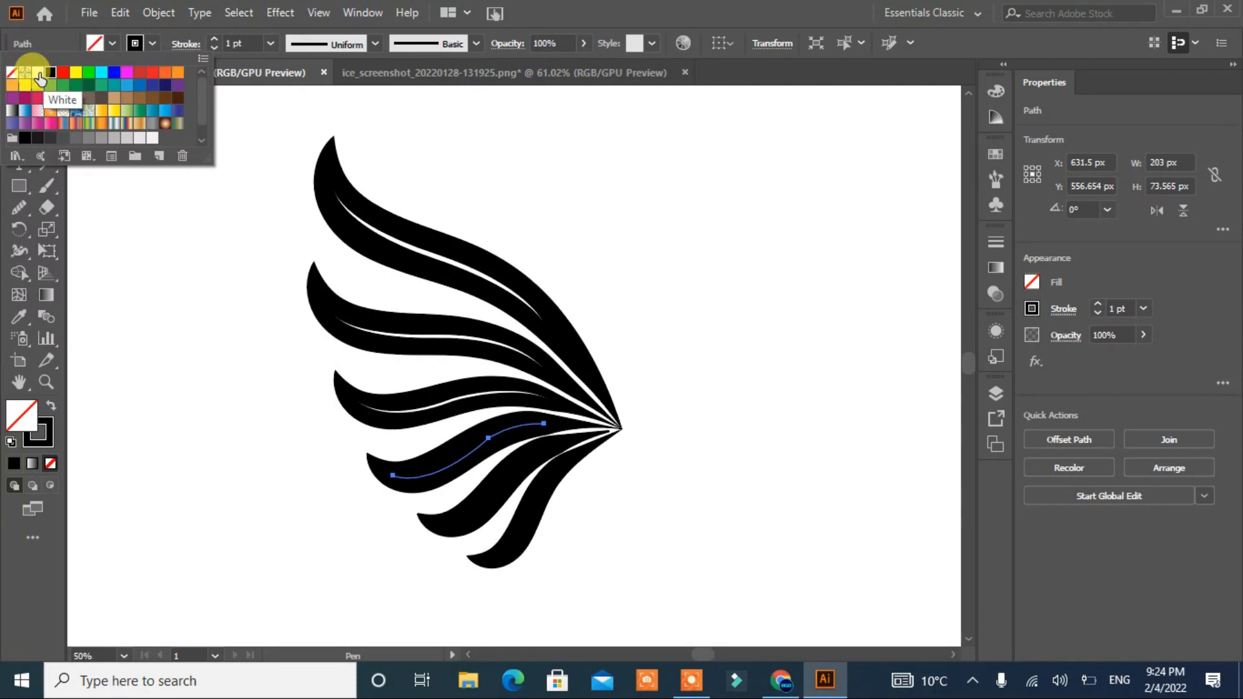
pyautogui.click(38, 74)
pyautogui.click(216, 41)
pyautogui.click(215, 42)
pyautogui.click(374, 44)
pyautogui.click(337, 105)
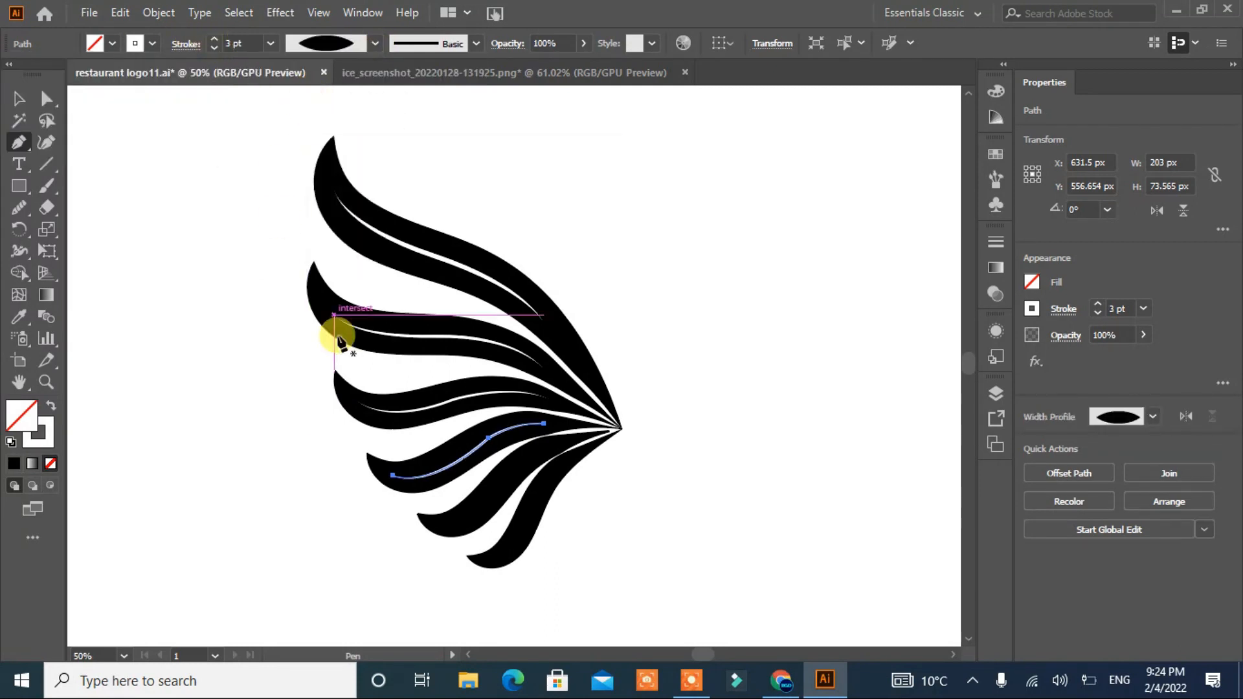
# Step: Expand the appearance of the fourth feather's highlight line and subtract it from the feather with Minus Front
pyautogui.click(157, 13)
pyautogui.click(203, 243)
pyautogui.click(19, 99)
pyautogui.keyDown('shift'); pyautogui.click(371, 466); pyautogui.keyUp('shift')
pyautogui.click(1063, 517)
pyautogui.click(775, 473)
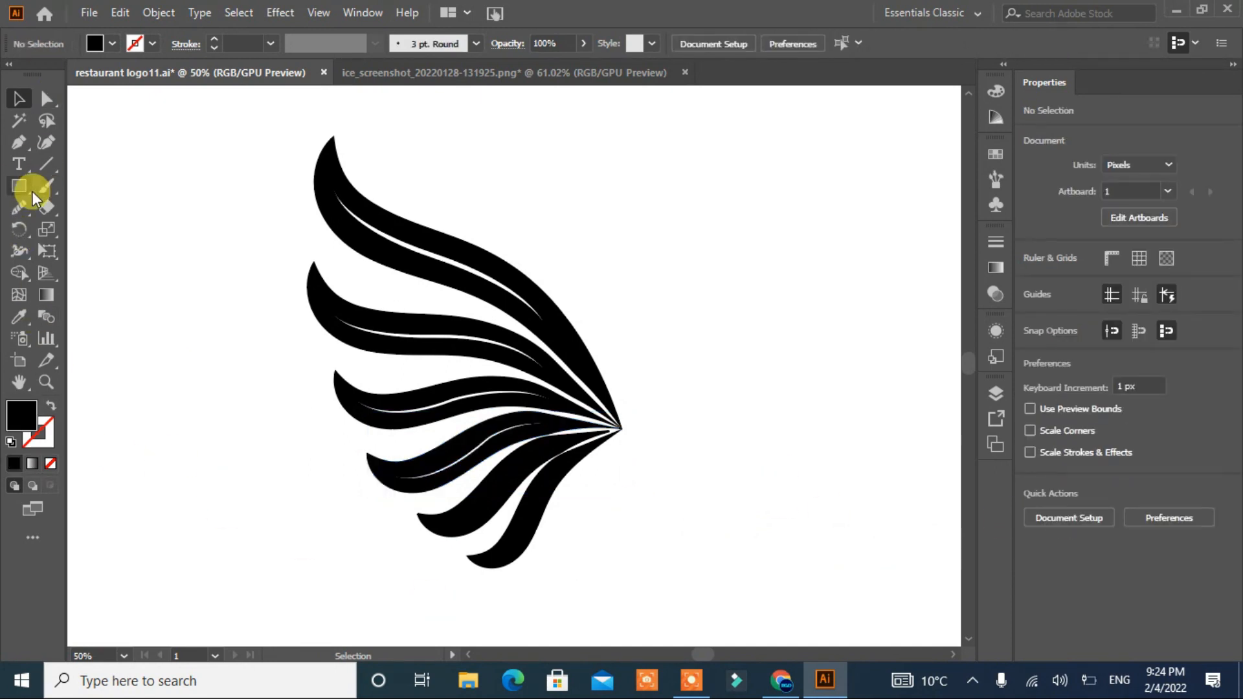
# Step: Draw a three-point curved line about 186 by 112 px along the inside of the fifth feather with the Pen tool
pyautogui.click(19, 142)
pyautogui.click(440, 523)
pyautogui.moveTo(501, 482); pyautogui.dragTo(521, 442)
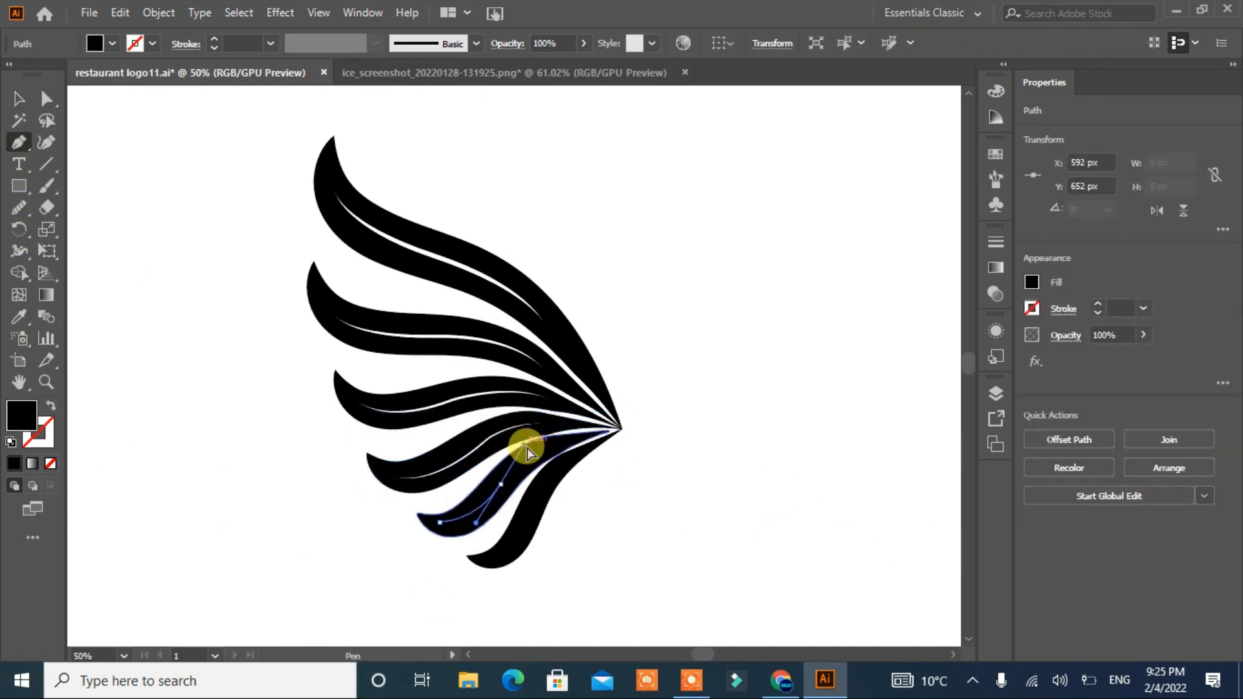
pyautogui.click(677, 461)
pyautogui.hotkey('ctrl', 'z')
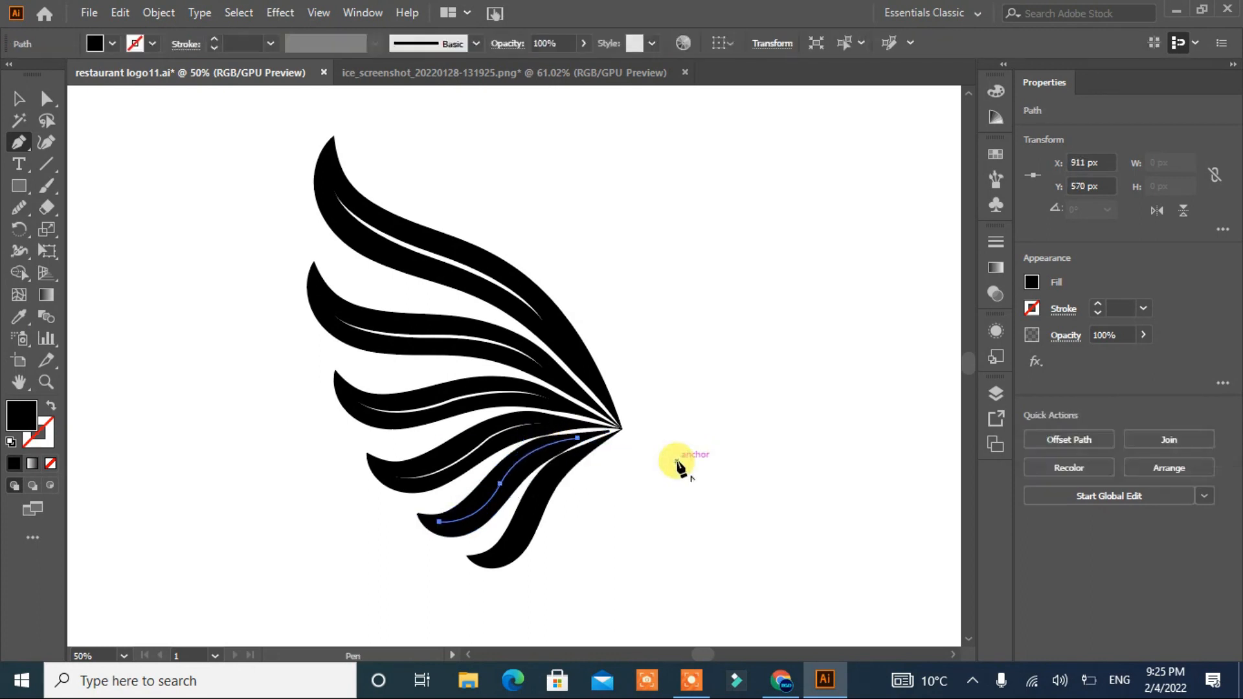
# Step: Style the fifth feather's curved line with no fill and a white 5 pt stroke
pyautogui.click(50, 405)
pyautogui.click(214, 39)
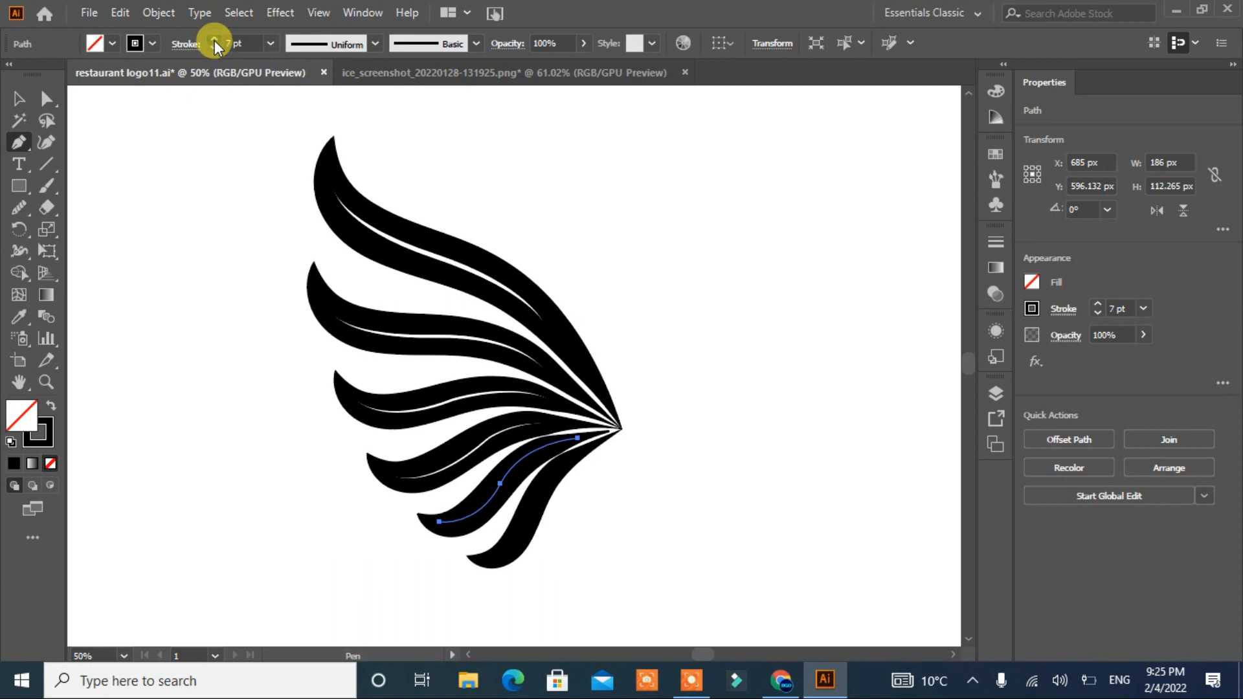
pyautogui.click(214, 40)
pyautogui.click(152, 43)
pyautogui.click(38, 76)
pyautogui.click(214, 48)
pyautogui.click(214, 48)
pyautogui.click(215, 48)
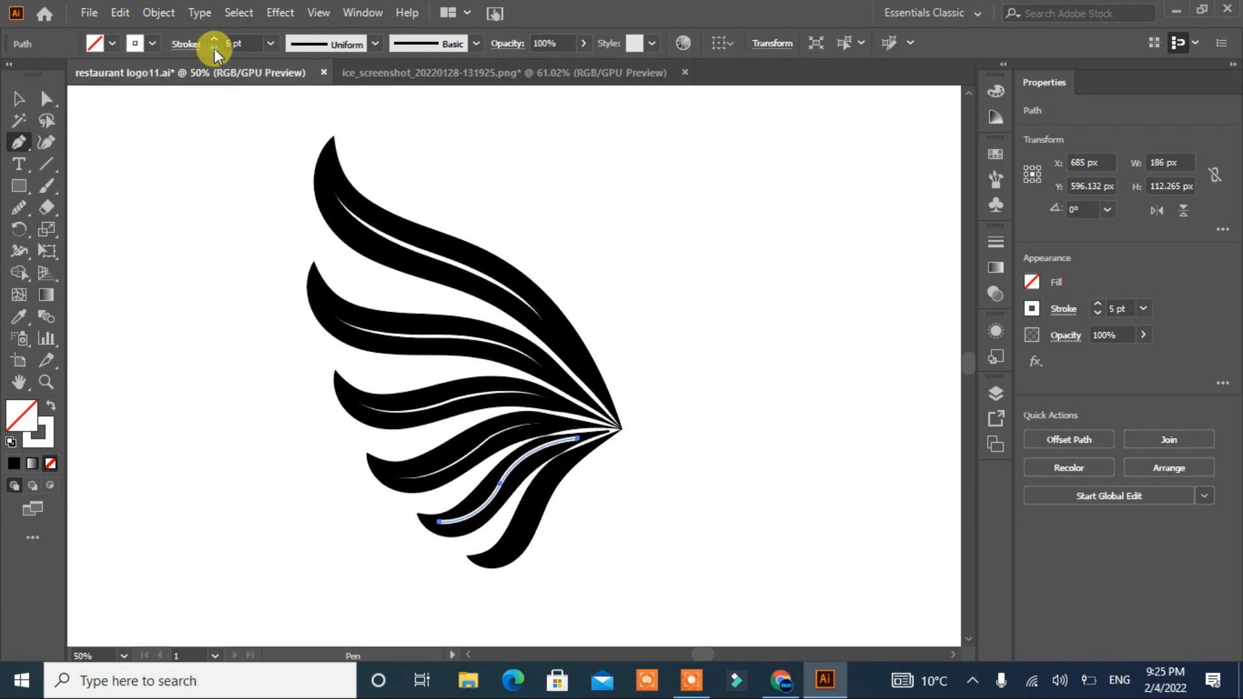
pyautogui.click(158, 13)
pyautogui.click(253, 220)
pyautogui.press('Escape')
# Step: Give the fifth feather's line the lens-shaped width profile with a 2 pt stroke and expand its appearance
pyautogui.click(374, 44)
pyautogui.click(324, 92)
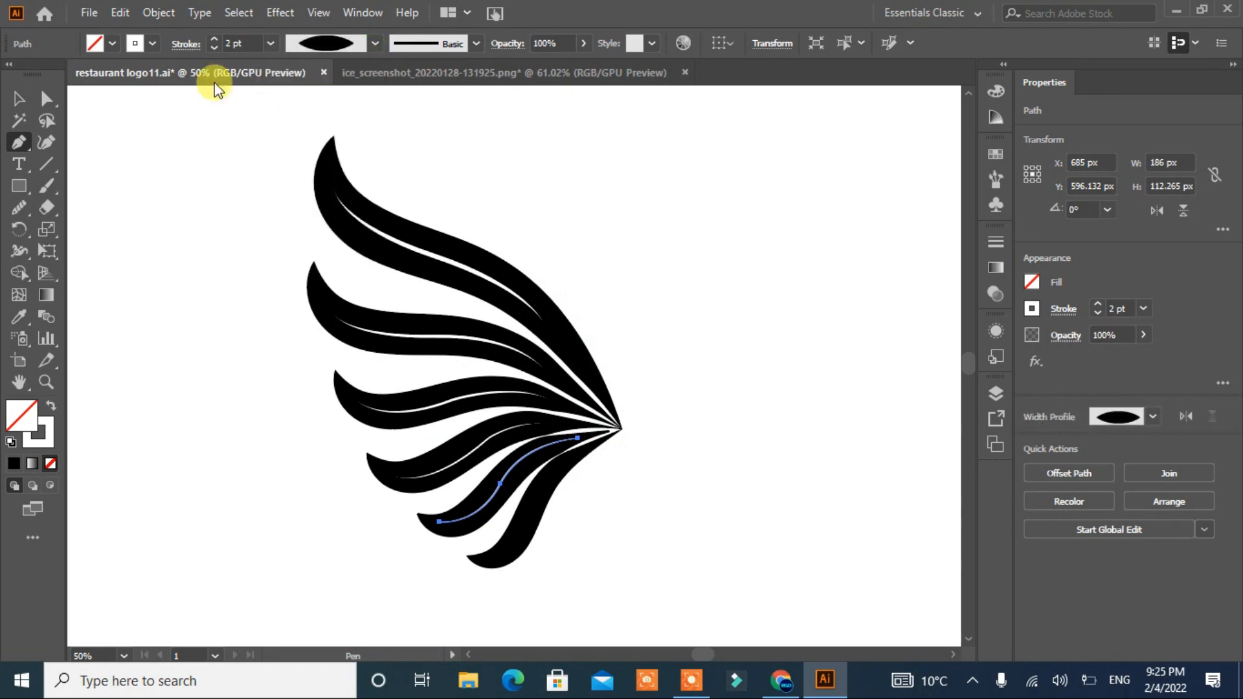
pyautogui.click(160, 13)
pyautogui.click(227, 239)
# Step: Subtract the expanded highlight from the fifth feather
pyautogui.press('v')
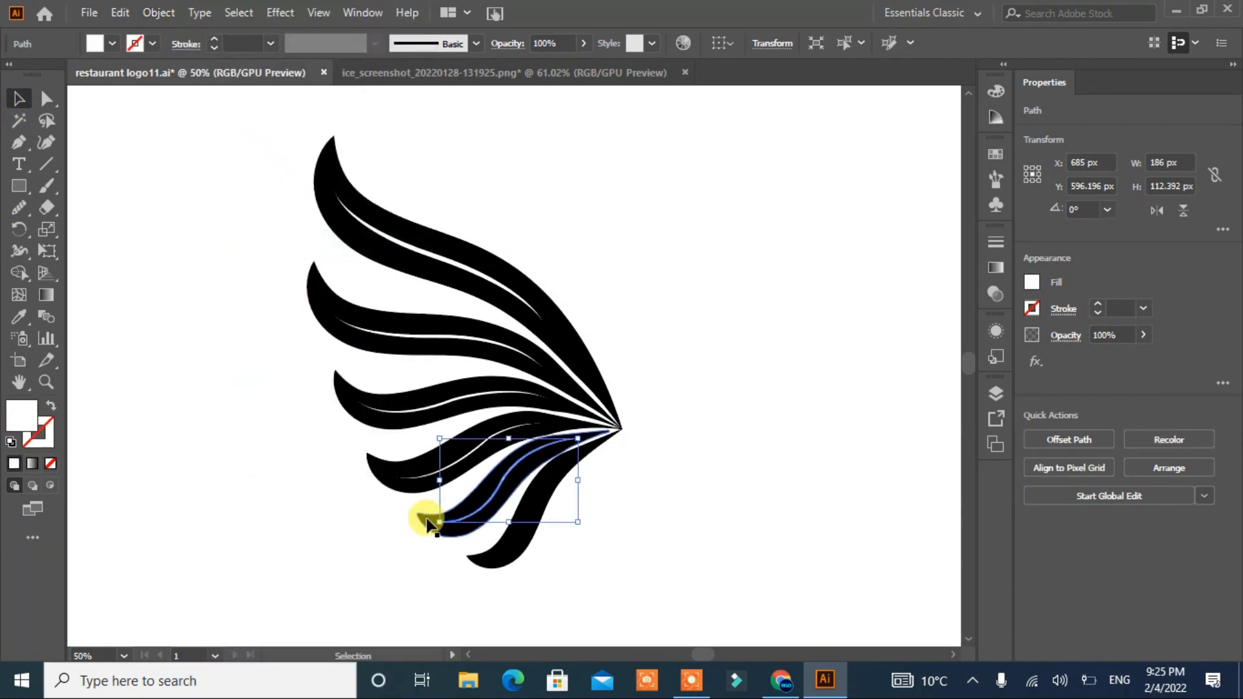
pyautogui.keyDown('shift'); pyautogui.click(428, 523); pyautogui.keyUp('shift')
pyautogui.click(1043, 518)
pyautogui.click(687, 517)
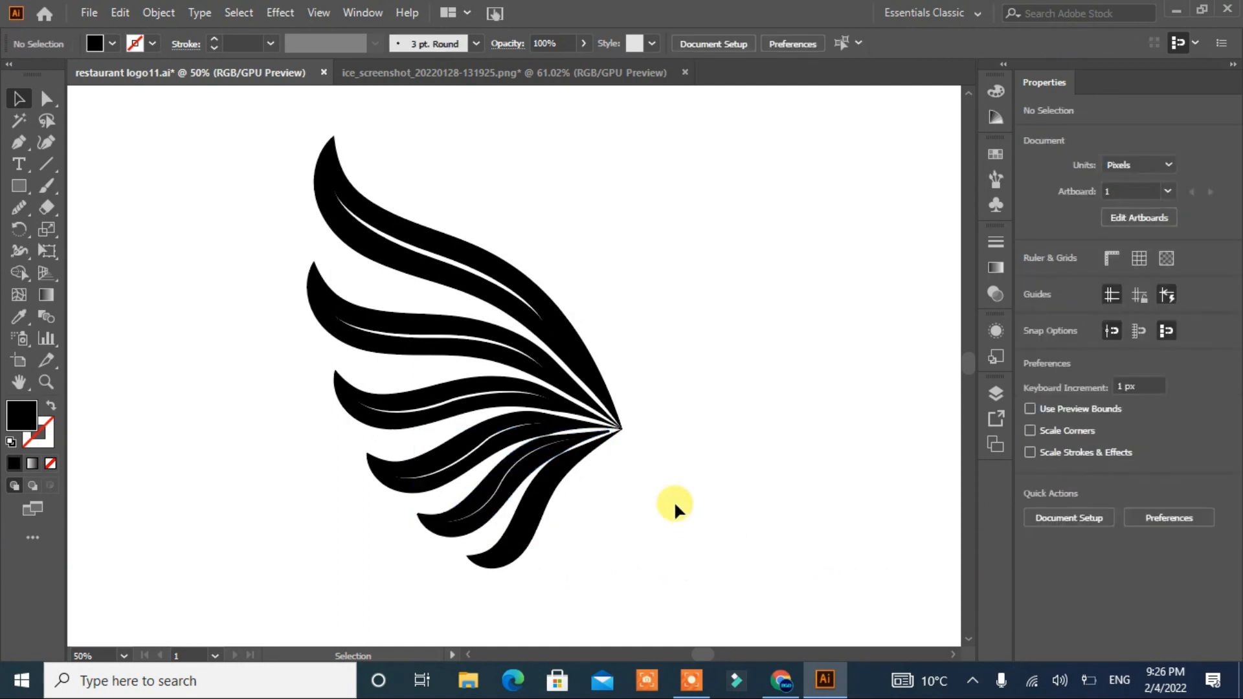
# Step: Draw a three-point curved line about 116 by 136 px along the inside of the lowest feather with the Pen tool
pyautogui.click(19, 143)
pyautogui.click(484, 559)
pyautogui.moveTo(507, 562); pyautogui.dragTo(582, 451)
pyautogui.click(530, 507)
pyautogui.click(635, 506)
pyautogui.hotkey('ctrl', 'z')
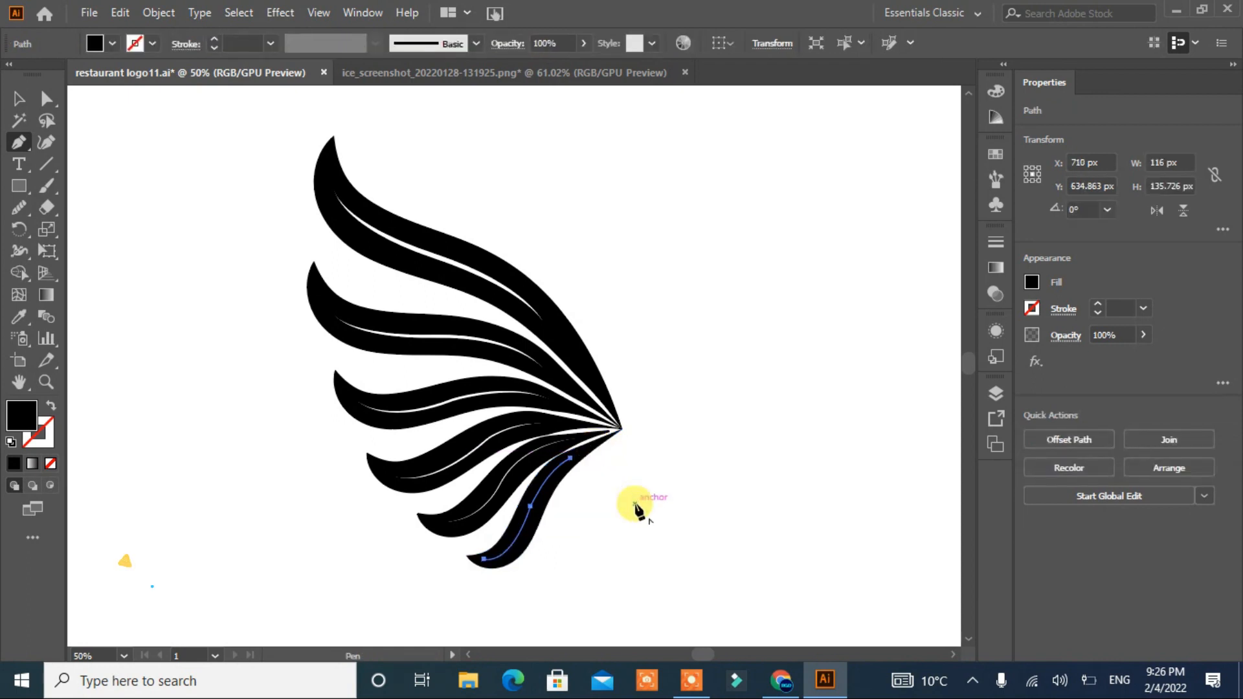
# Step: Style the lowest feather's curved line with no fill, a white 1 pt stroke and the lens-shaped width profile
pyautogui.click(51, 406)
pyautogui.click(150, 45)
pyautogui.click(37, 74)
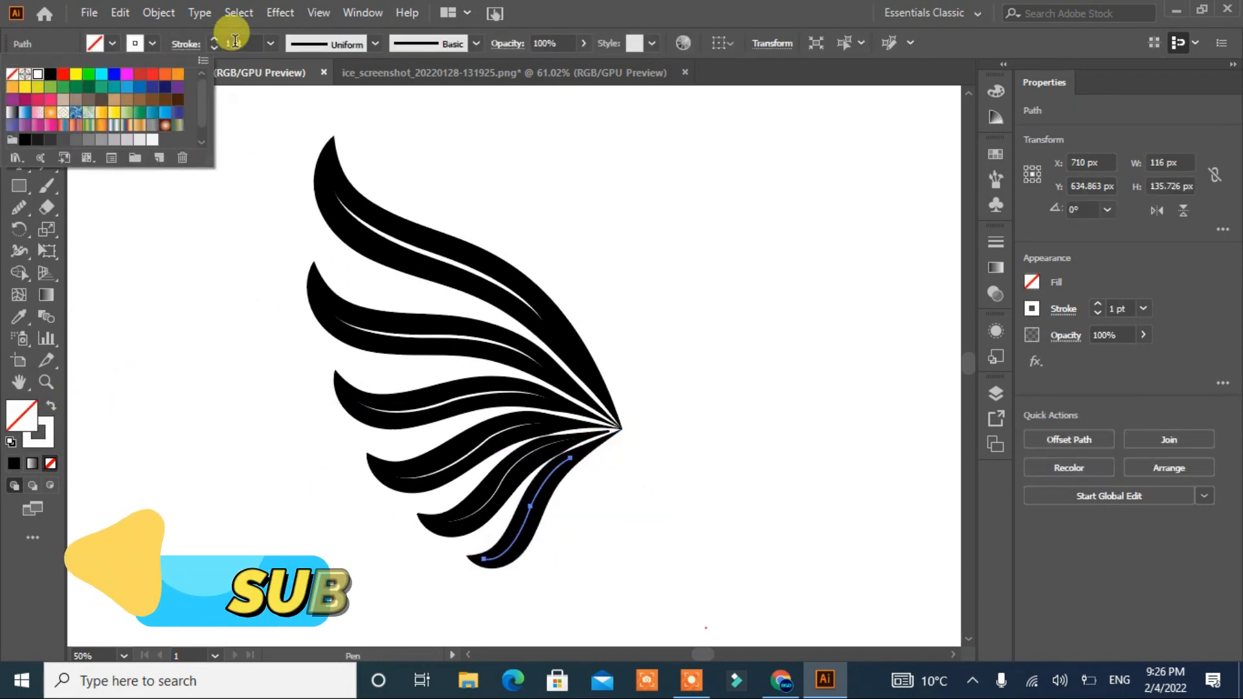
pyautogui.click(214, 40)
pyautogui.click(215, 40)
pyautogui.click(215, 40)
pyautogui.click(211, 48)
pyautogui.click(211, 48)
pyautogui.click(375, 43)
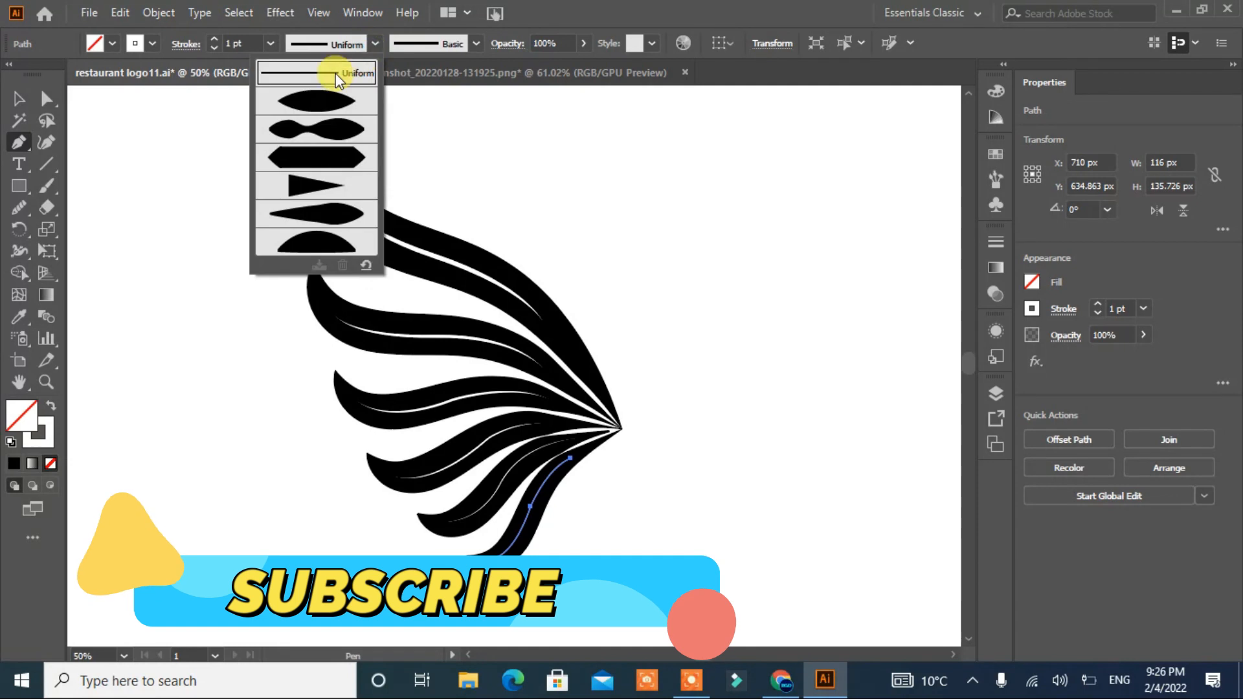
pyautogui.click(318, 108)
# Step: Expand the appearance of the lowest feather's highlight line and subtract it from the feather with Minus Front
pyautogui.click(159, 13)
pyautogui.click(237, 241)
pyautogui.click(18, 99)
pyautogui.keyDown('shift'); pyautogui.click(468, 550); pyautogui.keyUp('shift')
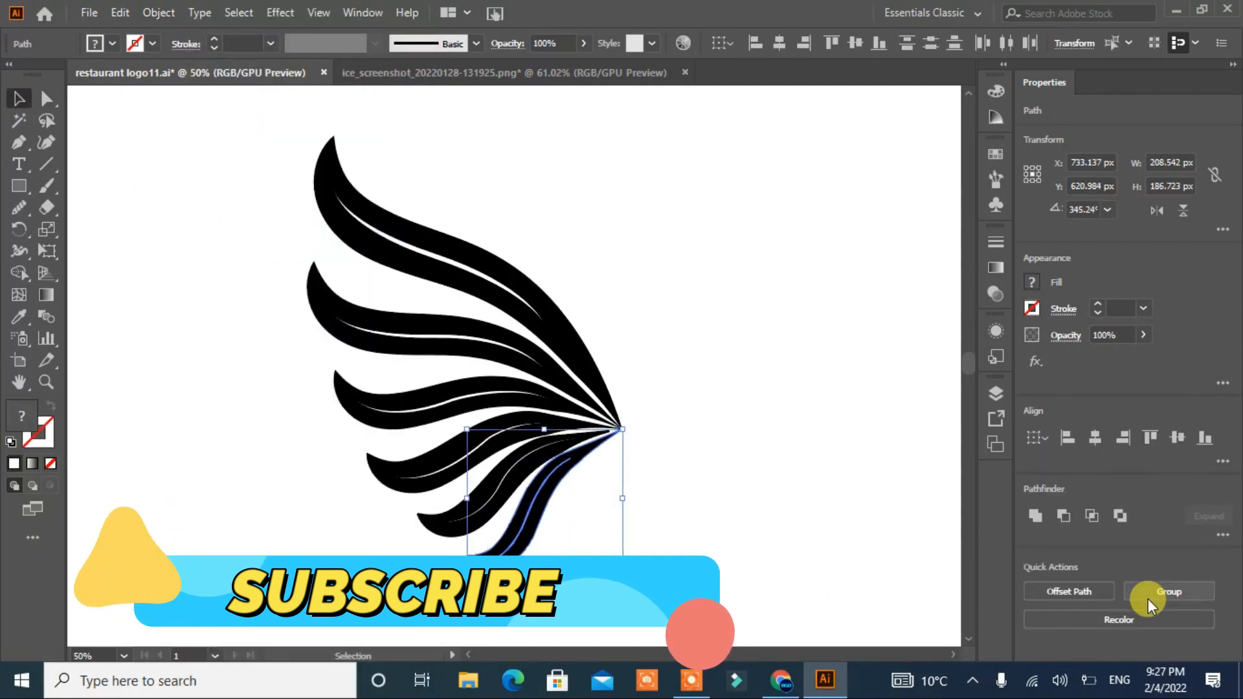
pyautogui.click(1062, 520)
pyautogui.click(679, 506)
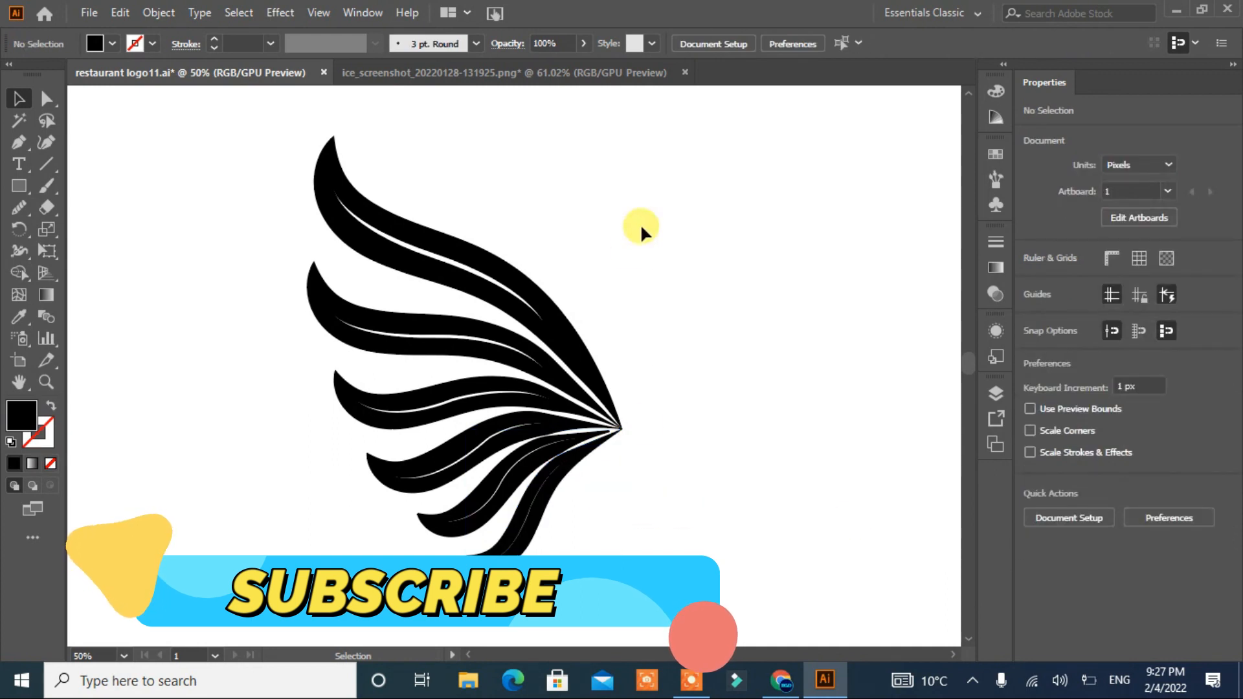
# Step: Group the finished wing and create a copy of it reflected across the vertical axis
pyautogui.click(510, 501)
pyautogui.click(617, 386)
pyautogui.hotkey('ctrl', '0')
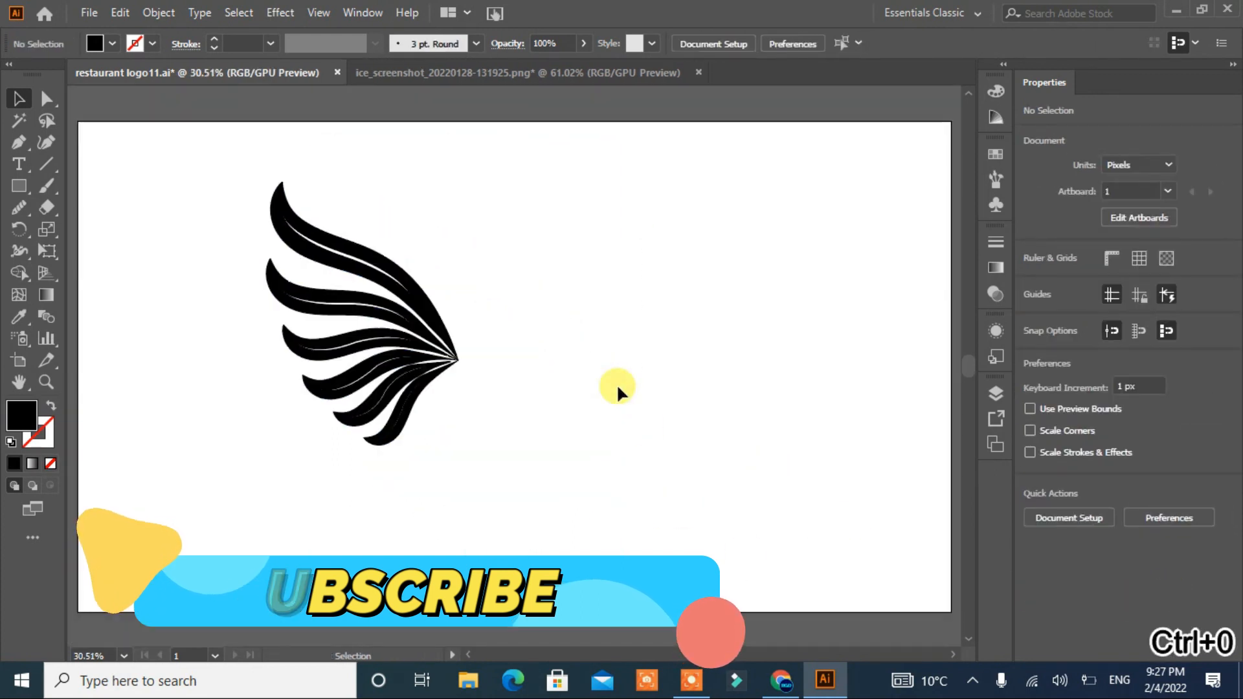
pyautogui.rightClick(432, 353)
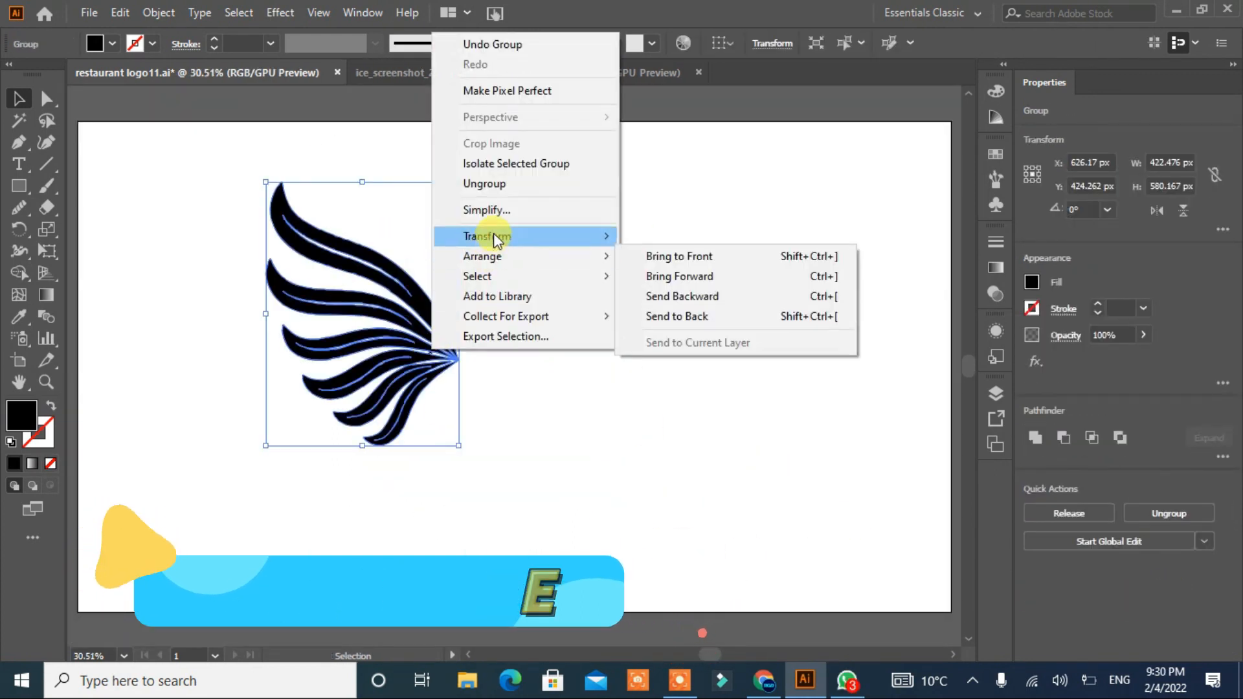
pyautogui.moveTo(494, 239)
pyautogui.click(733, 303)
pyautogui.click(522, 449)
# Step: Move the mirrored wing opposite the original with a gap between them and align both wings by their vertical centers
pyautogui.moveTo(392, 320); pyautogui.dragTo(599, 313)
pyautogui.keyDown('shift'); pyautogui.click(292, 410); pyautogui.keyUp('shift')
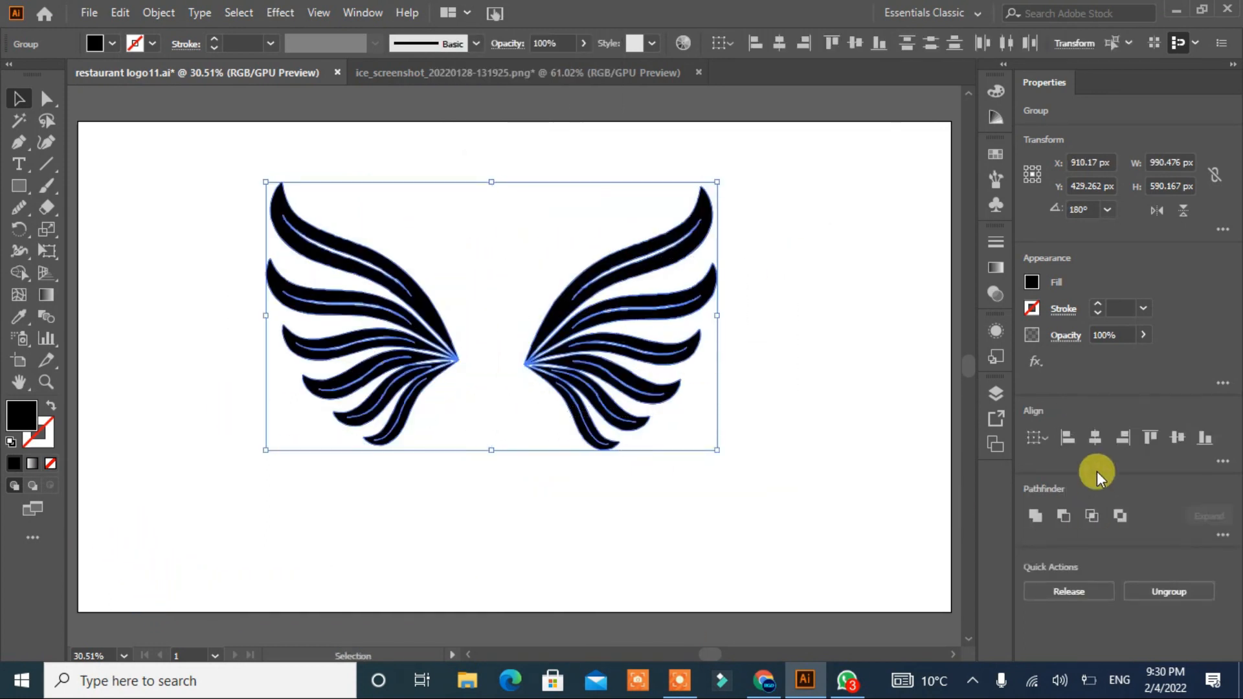
pyautogui.click(835, 539)
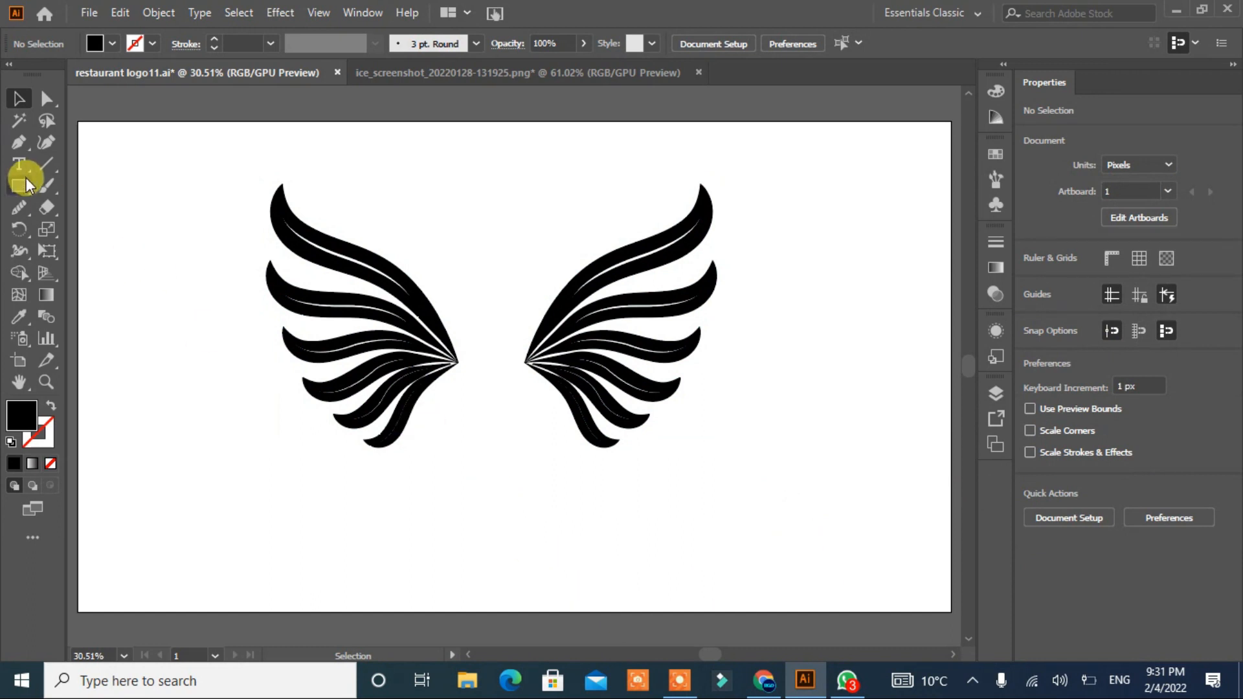
# Step: Draw a tall black rectangle between the wings and pull its lower-left corner outward, making the shape about 352 by 570 px
pyautogui.press('m')
pyautogui.moveTo(464, 221); pyautogui.dragTo(524, 481)
pyautogui.moveTo(464, 351); pyautogui.dragTo(459, 352)
pyautogui.click(45, 100)
pyautogui.moveTo(459, 481); pyautogui.dragTo(364, 478)
# Step: Bend the slanted left side of the black shape into an inward curve with the Anchor Point tool
pyautogui.moveTo(18, 142); pyautogui.dragTo(55, 205)
pyautogui.moveTo(410, 368); pyautogui.dragTo(441, 381)
pyautogui.click(21, 103)
pyautogui.click(488, 213)
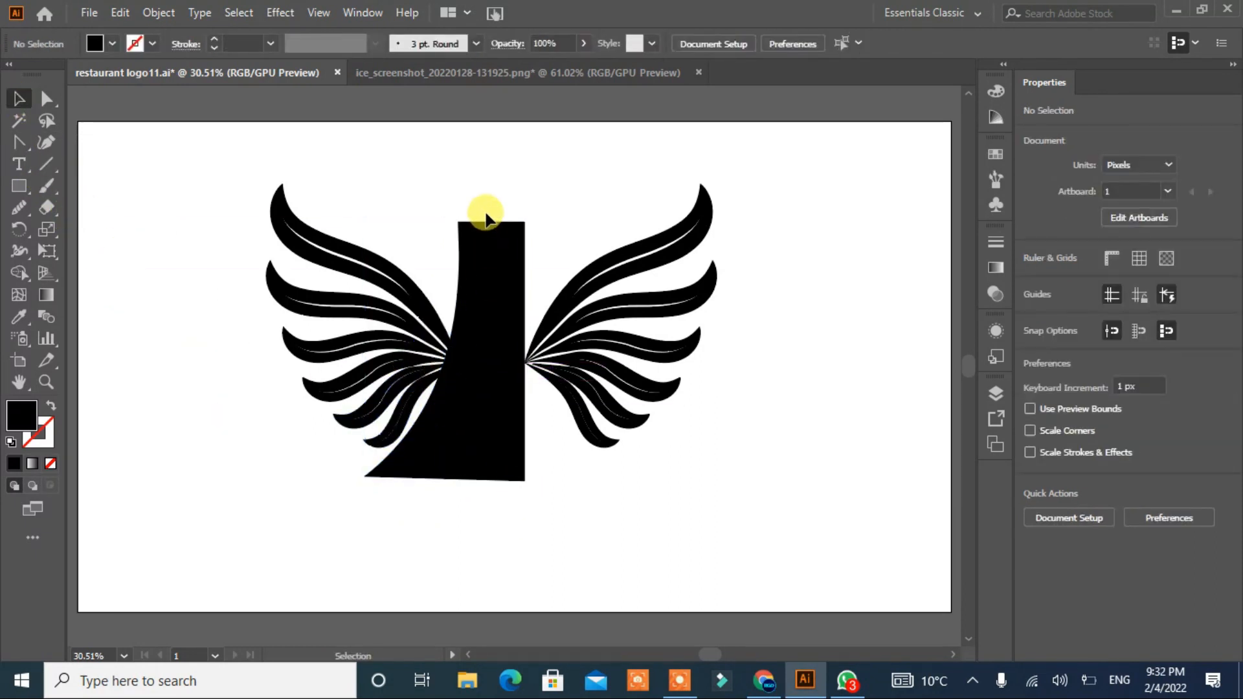
# Step: Draw a tall rectangle over the straight right edge of the curved black shape and subtract it with Minus Front
pyautogui.click(522, 231)
pyautogui.press('m')
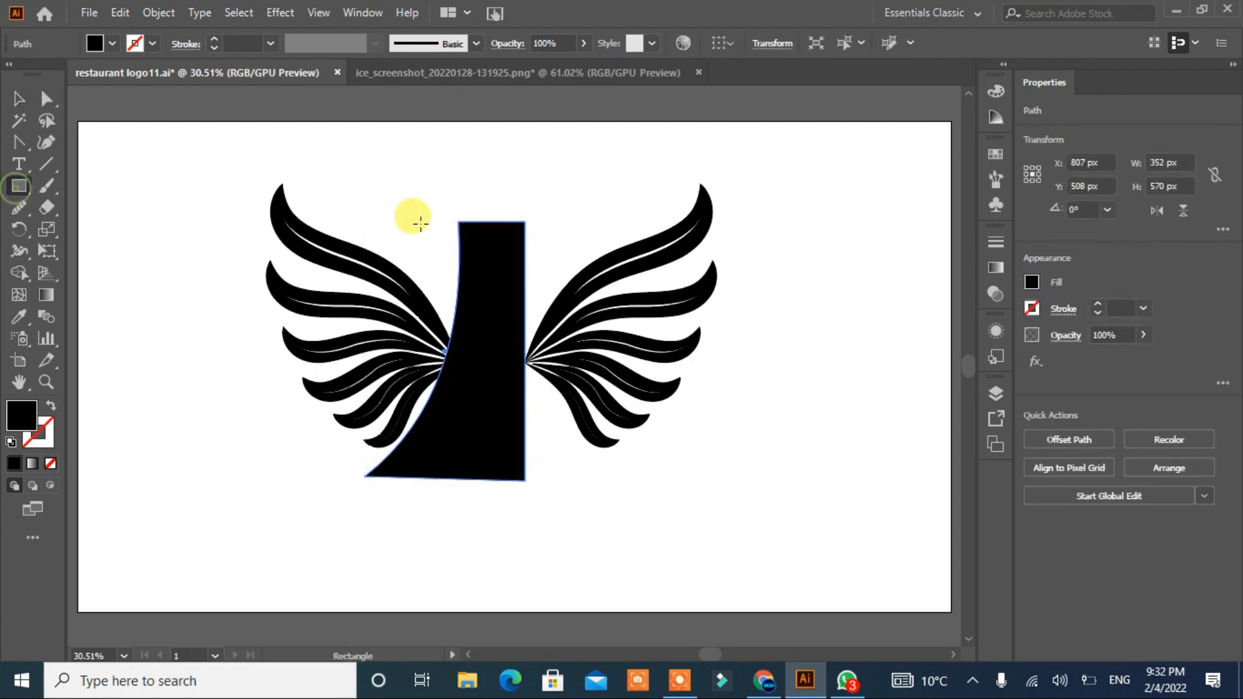
pyautogui.moveTo(493, 203); pyautogui.dragTo(532, 545)
pyautogui.moveTo(440, 202); pyautogui.dragTo(519, 271)
pyautogui.click(1061, 517)
# Step: Move the right wing farther outward and shift the trimmed half shape into the space between the wings
pyautogui.click(764, 460)
pyautogui.moveTo(538, 356); pyautogui.dragTo(714, 360)
pyautogui.moveTo(508, 405); pyautogui.dragTo(545, 405)
# Step: Reflect a copy of the half shape across the vertical axis and join both halves into a symmetrical tower about 556 by 568 px
pyautogui.rightClick(500, 407)
pyautogui.click(747, 355)
pyautogui.click(529, 455)
pyautogui.moveTo(433, 411); pyautogui.dragTo(560, 410)
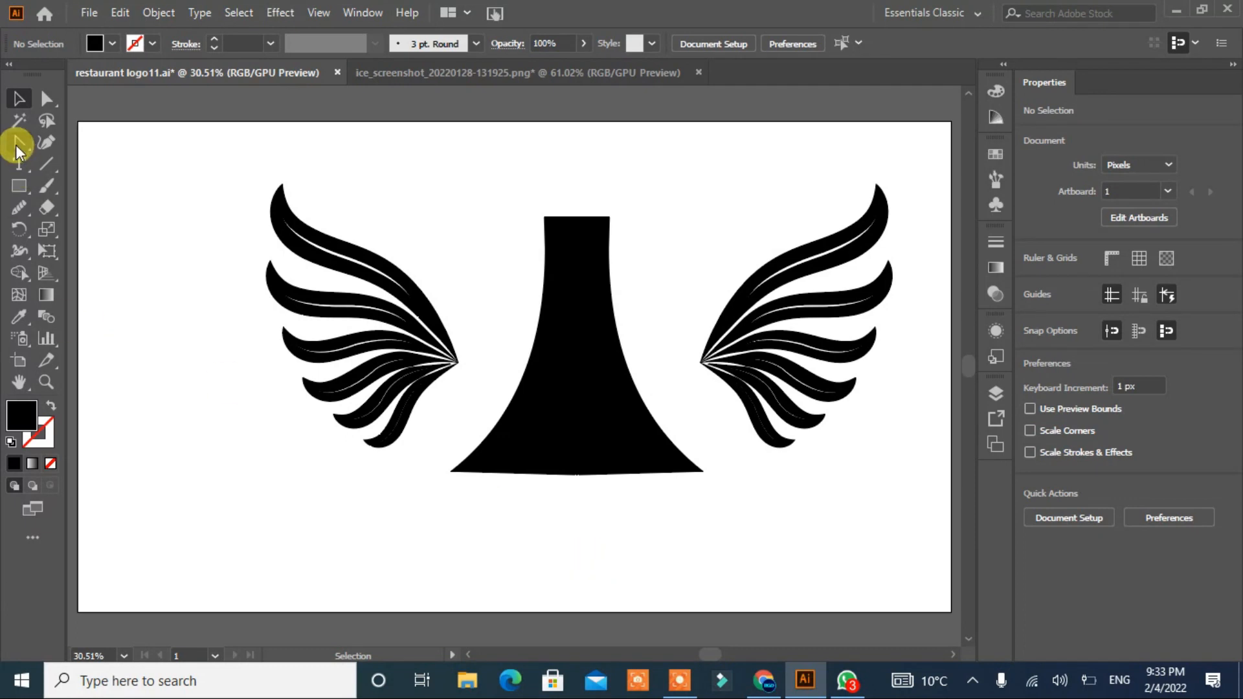
pyautogui.moveTo(580, 384)
pyautogui.mouseDown()
pyautogui.moveTo(569, 374)
pyautogui.moveTo(561, 387)
pyautogui.mouseUp()
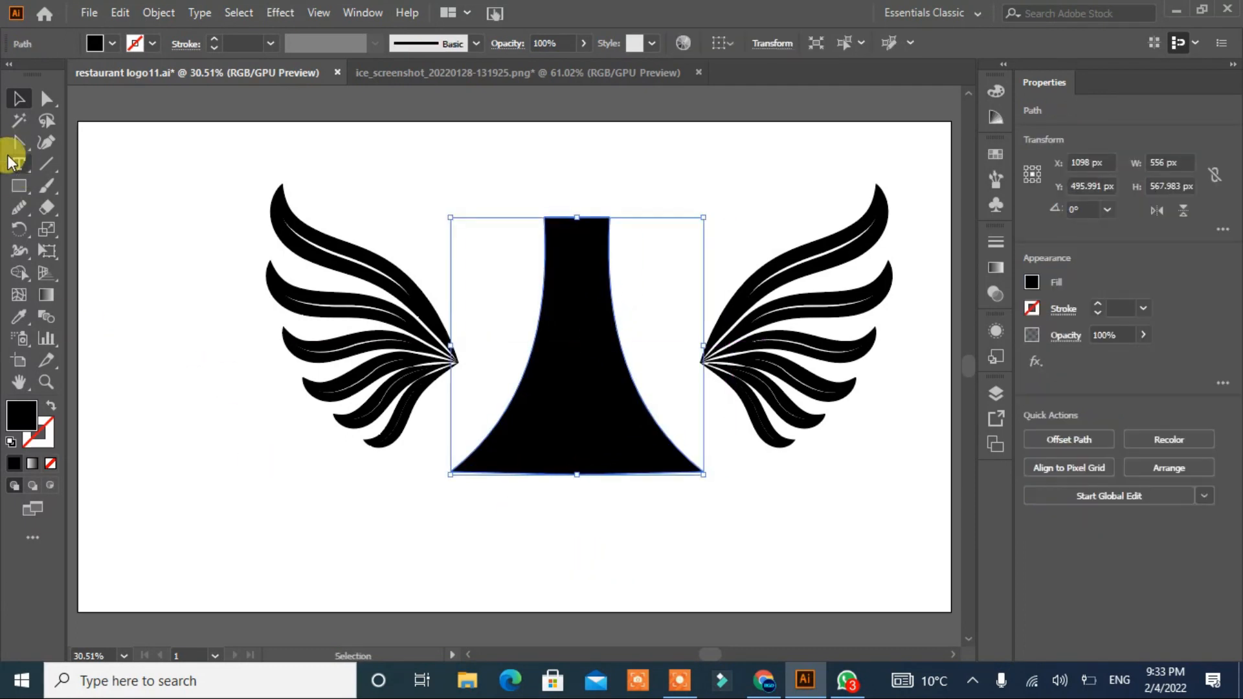
# Step: Draw a curved Pen path about 201 by 624 px down the left part of the tower and swap its fill and stroke
pyautogui.moveTo(17, 152); pyautogui.dragTo(57, 144)
pyautogui.click(563, 201)
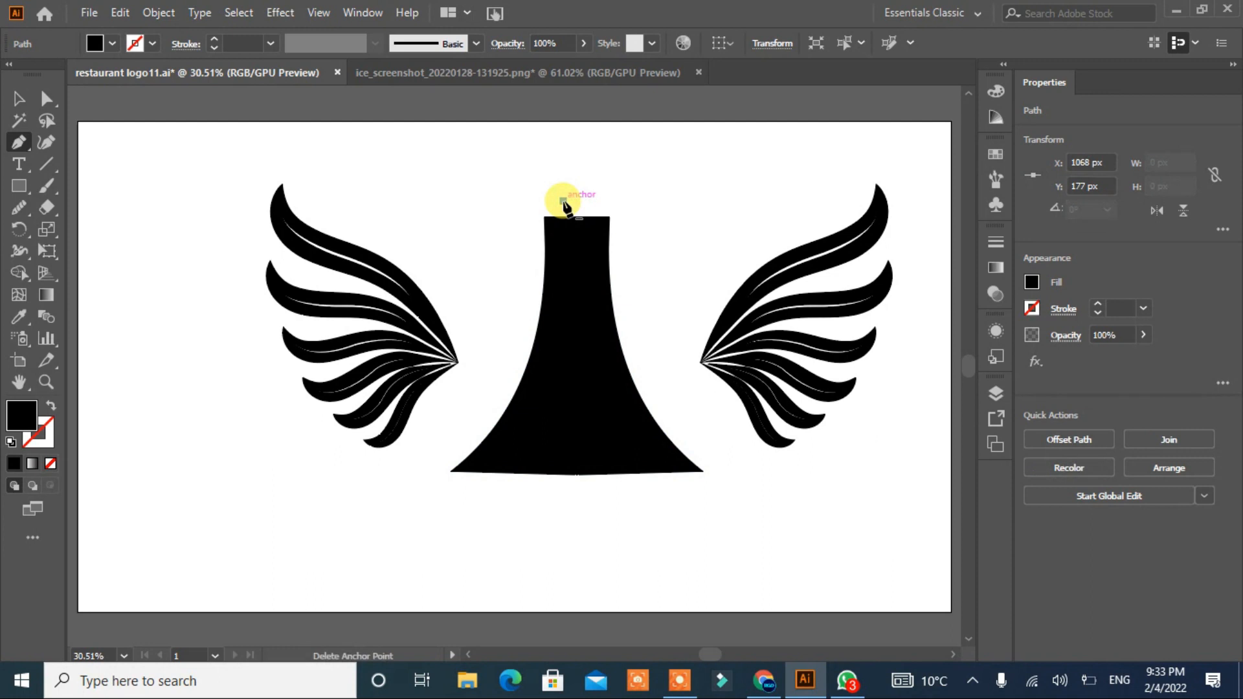
pyautogui.moveTo(365, 569); pyautogui.dragTo(354, 569)
pyautogui.click(53, 406)
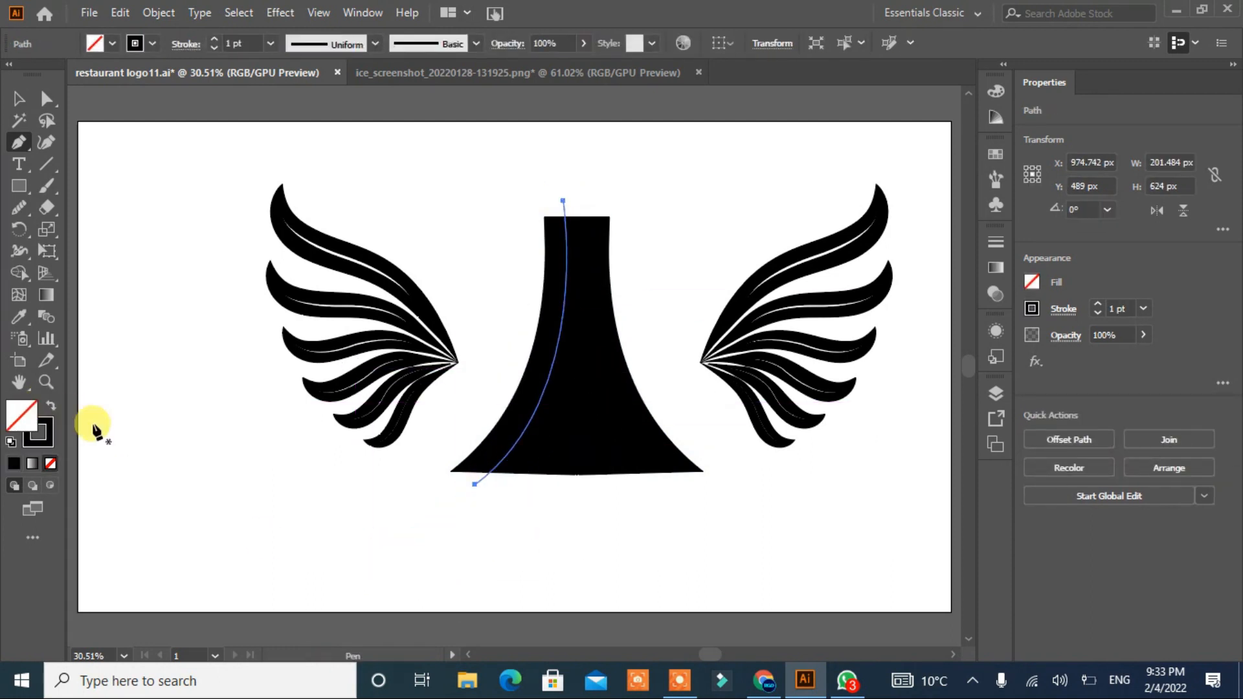
# Step: Give the curve a white 49 pt stroke with the triangular tapered width profile
pyautogui.click(152, 44)
pyautogui.click(38, 73)
pyautogui.click(213, 41)
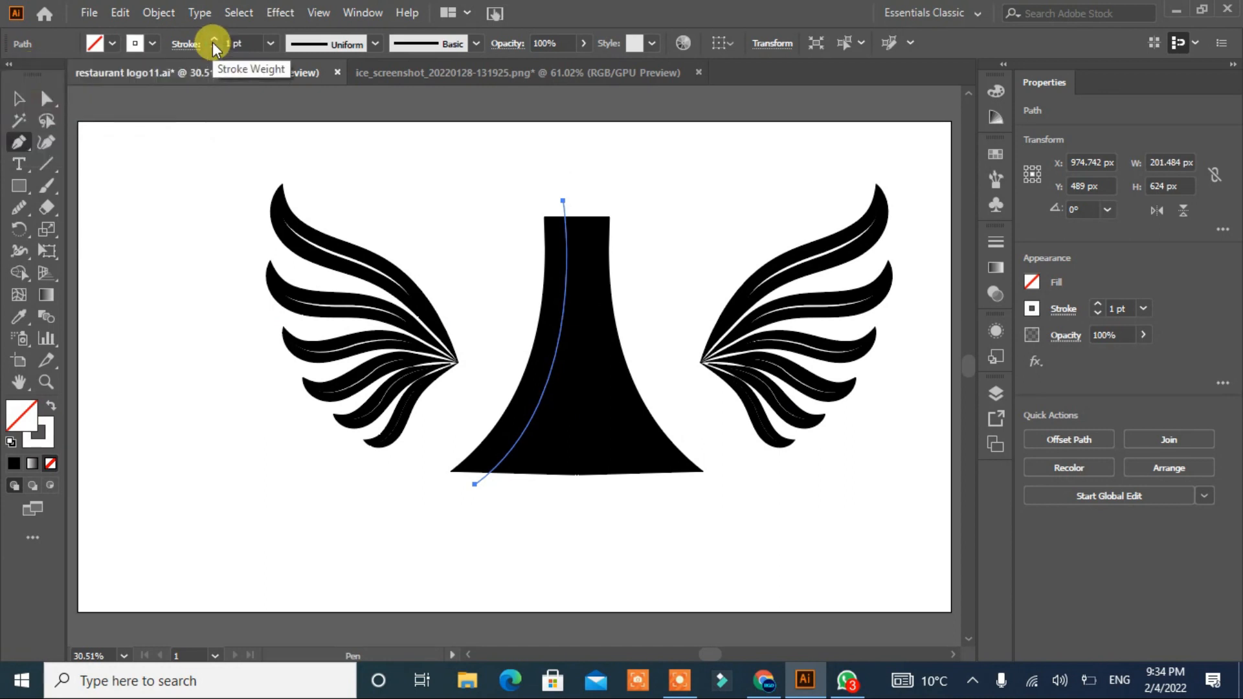
pyautogui.click(213, 41)
pyautogui.click(375, 43)
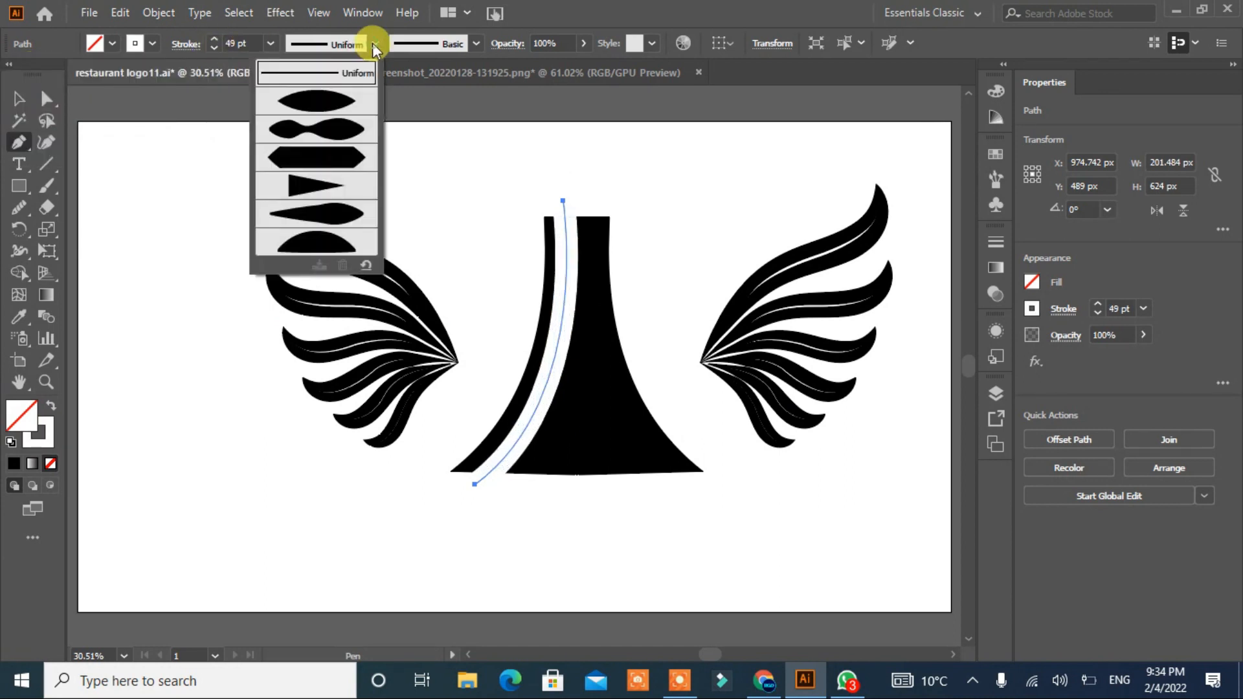
pyautogui.click(318, 188)
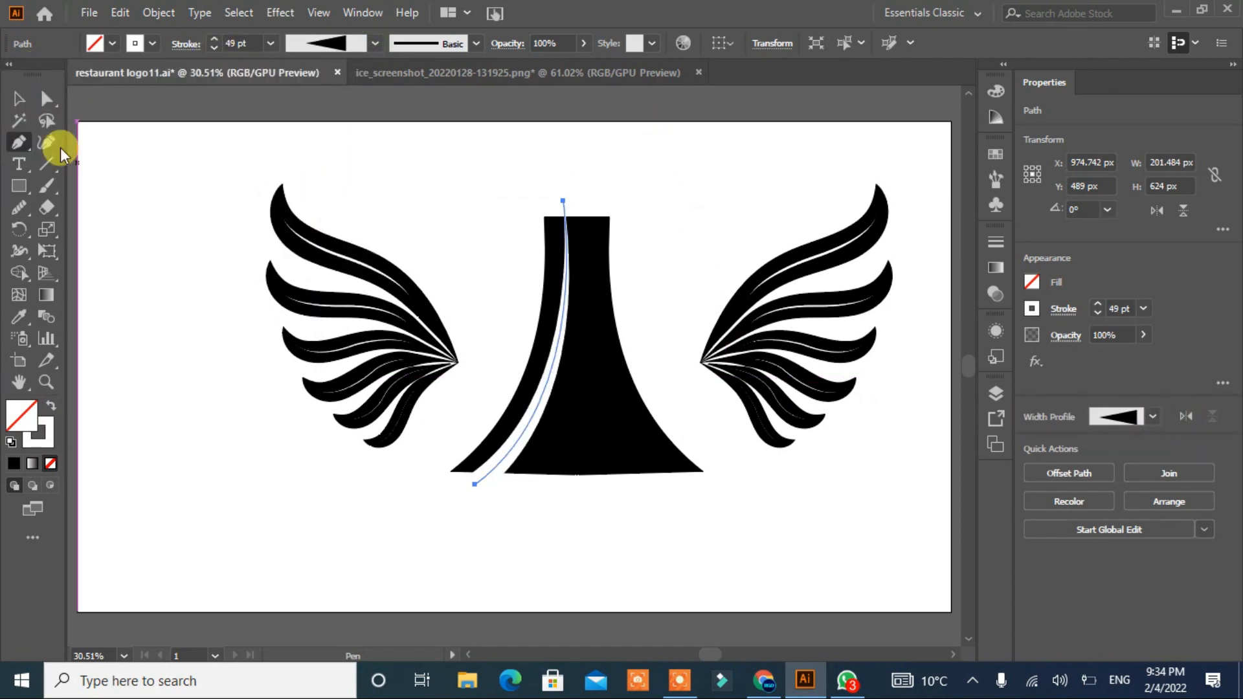
# Step: Stretch the tapered white curve to about 726 px tall and raise it to about Y 514 px on the tower
pyautogui.click(19, 98)
pyautogui.click(172, 416)
pyautogui.click(506, 470)
pyautogui.moveTo(520, 486)
pyautogui.mouseDown()
pyautogui.moveTo(519, 532)
pyautogui.moveTo(527, 491)
pyautogui.mouseUp()
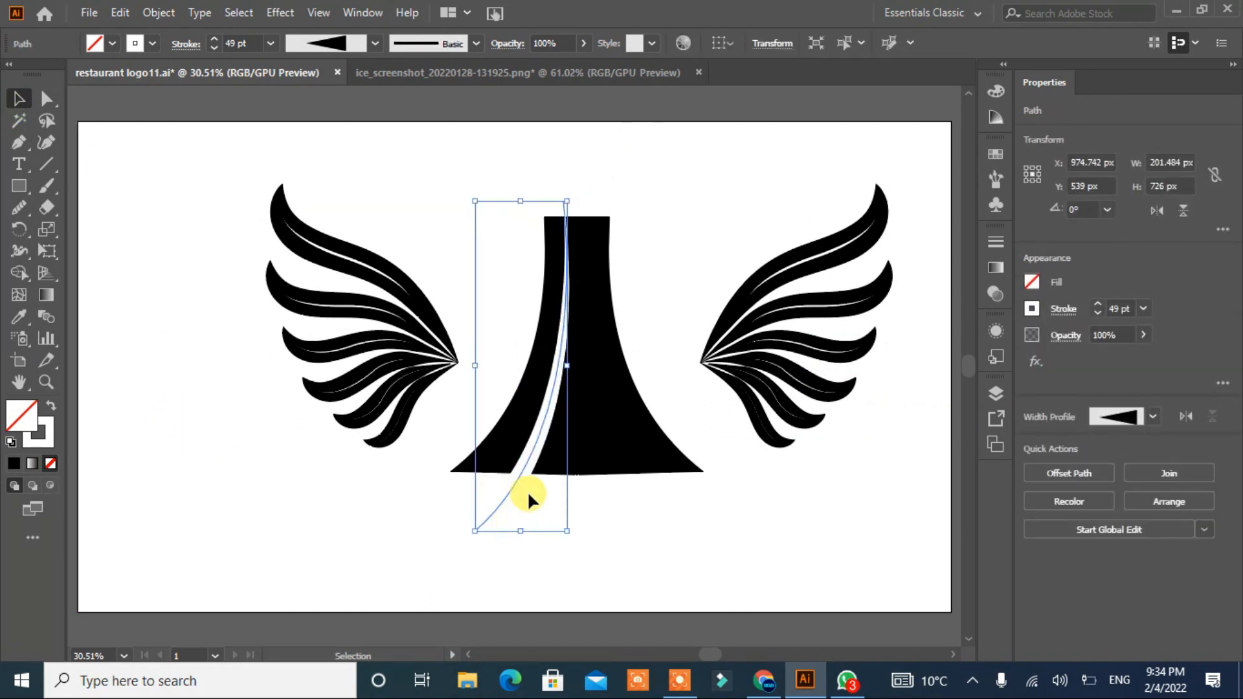
pyautogui.click(596, 532)
pyautogui.click(565, 283)
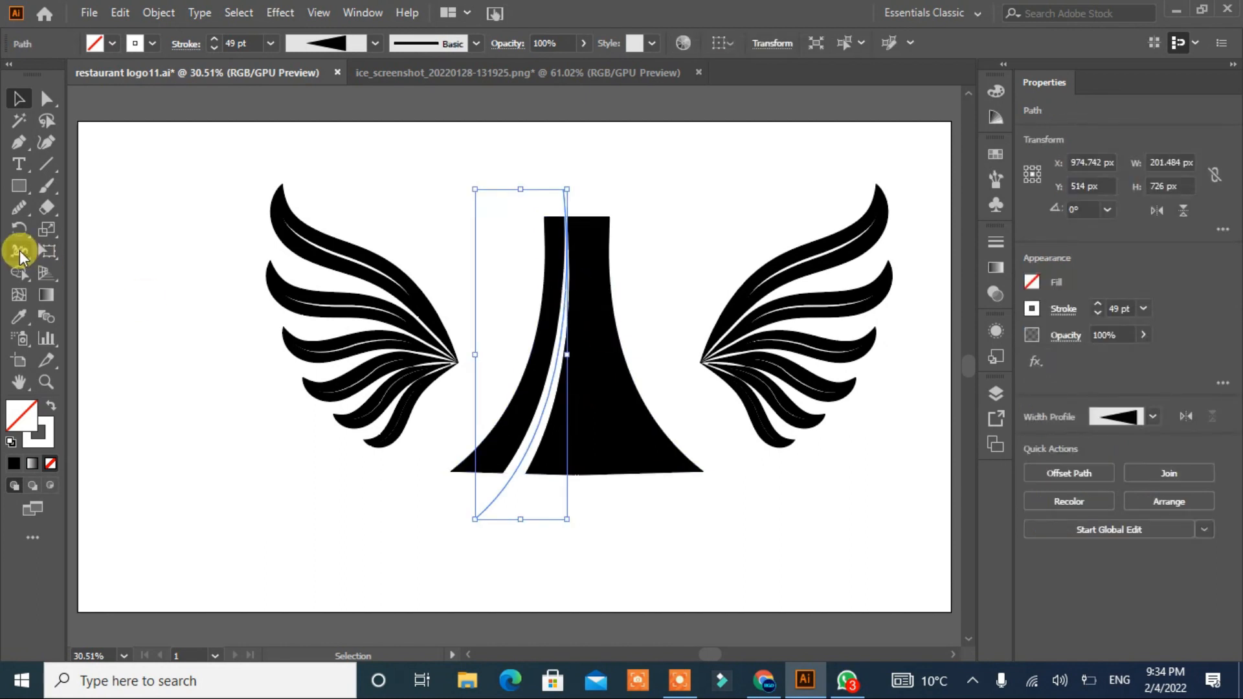
# Step: Widen the white curve's lower end to about 93 pt with the Width tool and rotate the curve about 2.4°
pyautogui.click(19, 249)
pyautogui.moveTo(476, 519)
pyautogui.mouseDown()
pyautogui.moveTo(500, 538)
pyautogui.moveTo(480, 523)
pyautogui.moveTo(489, 534)
pyautogui.mouseUp()
pyautogui.click(21, 98)
pyautogui.moveTo(467, 189)
pyautogui.mouseDown()
pyautogui.moveTo(452, 183)
pyautogui.moveTo(460, 192)
pyautogui.mouseUp()
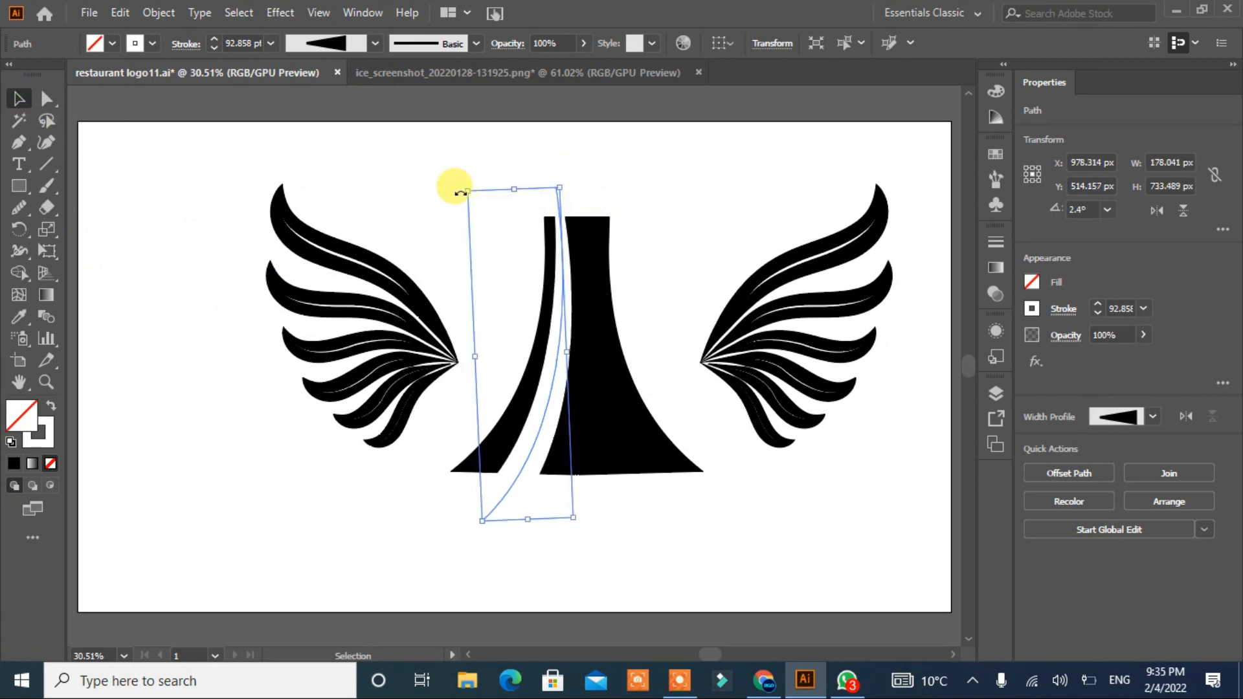
# Step: Create a vertically mirrored copy of the white curve and place it on the opposite half of the tower
pyautogui.rightClick(541, 436)
pyautogui.moveTo(602, 324)
pyautogui.click(841, 396)
pyautogui.click(523, 461)
pyautogui.moveTo(574, 457); pyautogui.dragTo(620, 455)
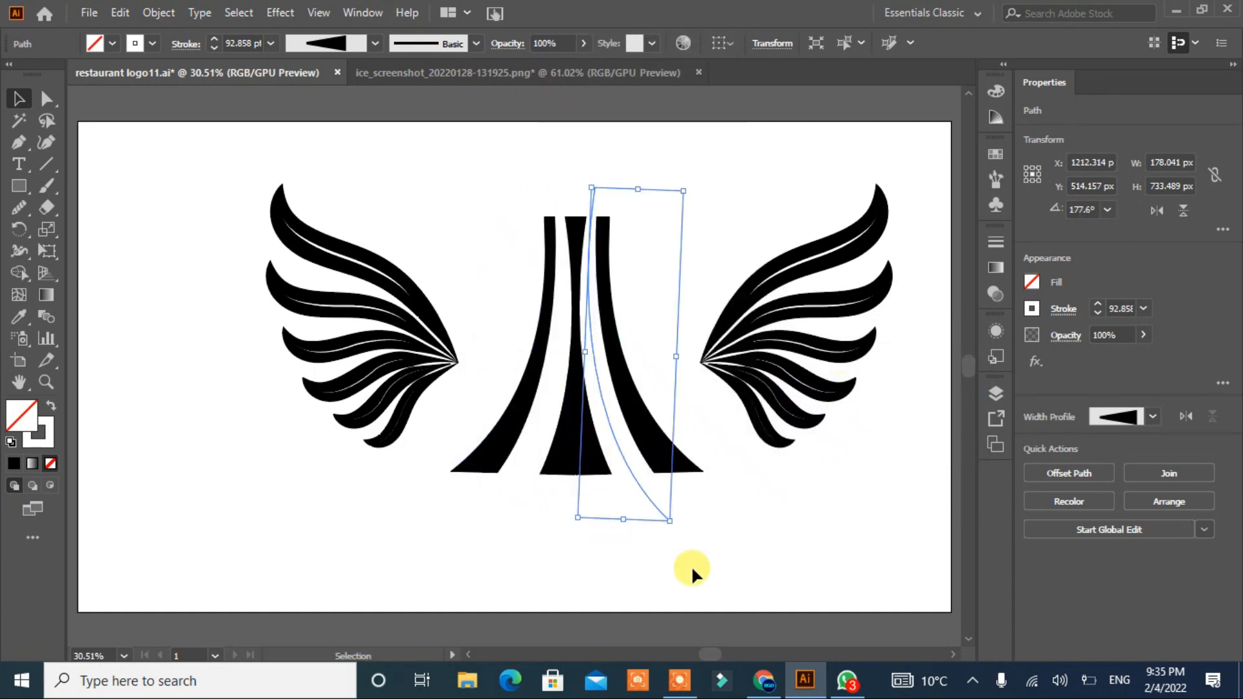
# Step: Group the two white curves and align them with the tower by their horizontal centers
pyautogui.moveTo(717, 506); pyautogui.dragTo(475, 536)
pyautogui.click(1204, 620)
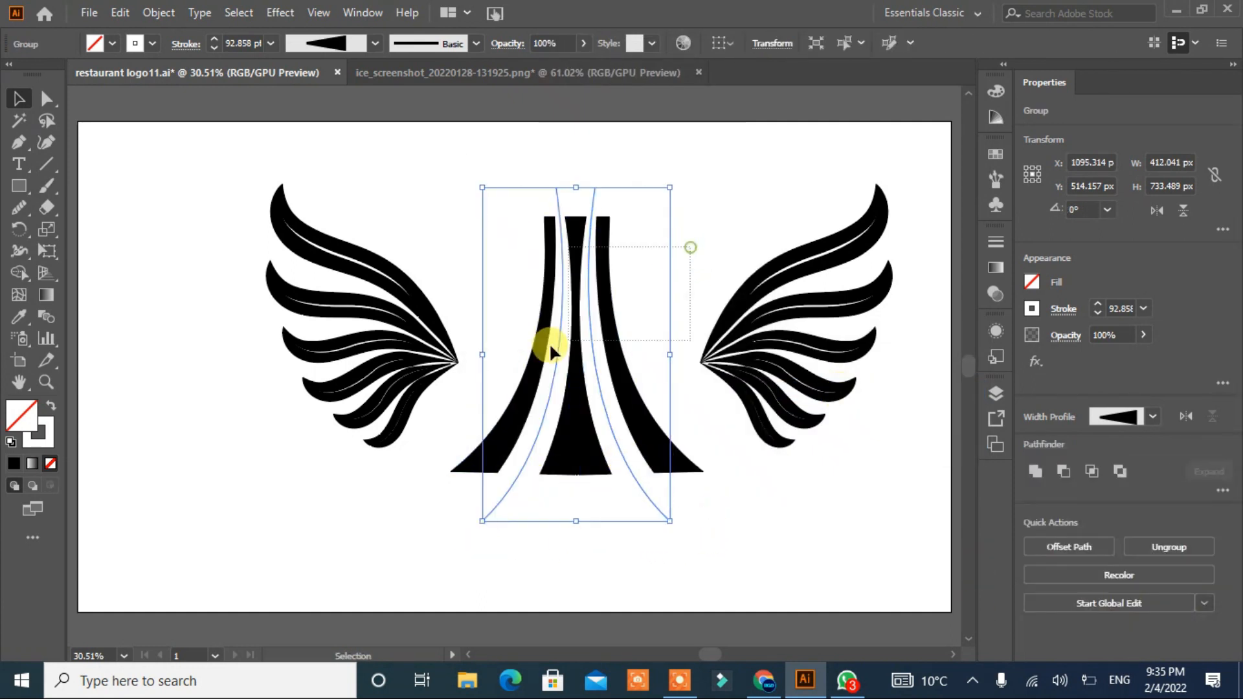
pyautogui.keyDown('shift'); pyautogui.click(548, 343); pyautogui.keyUp('shift')
pyautogui.click(1094, 439)
pyautogui.click(668, 554)
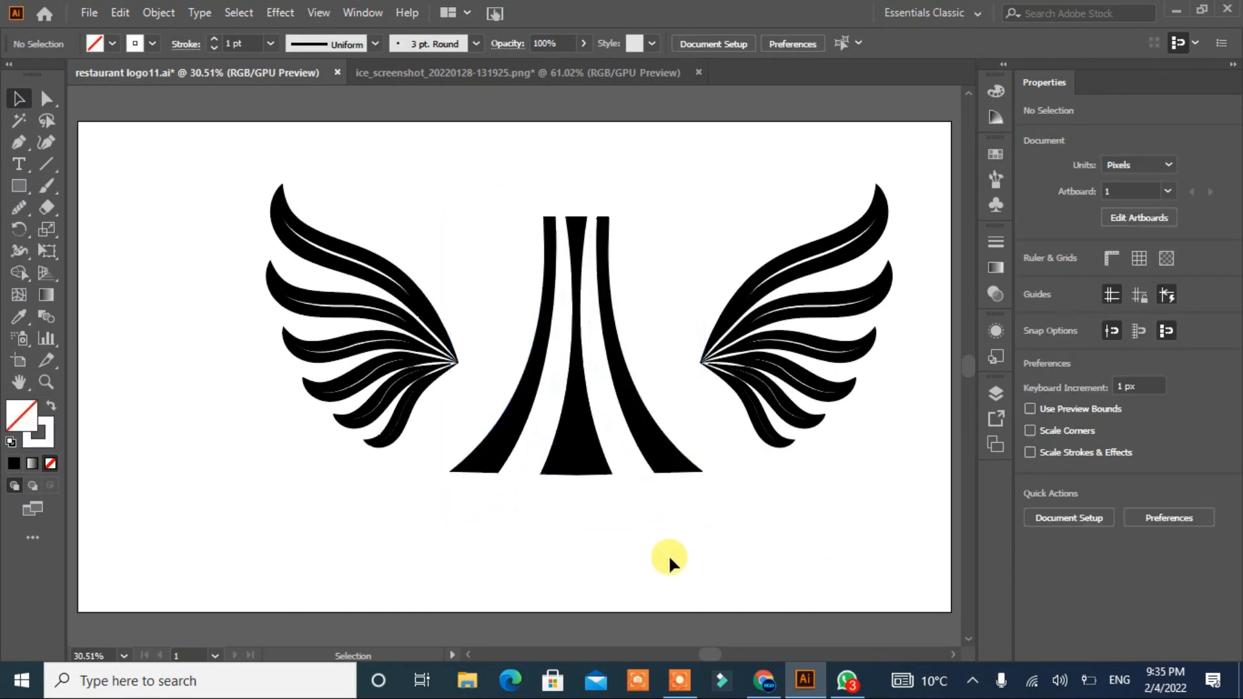
# Step: Expand the grouped white curves into filled shapes and subtract them from the tower with Minus Front
pyautogui.click(533, 426)
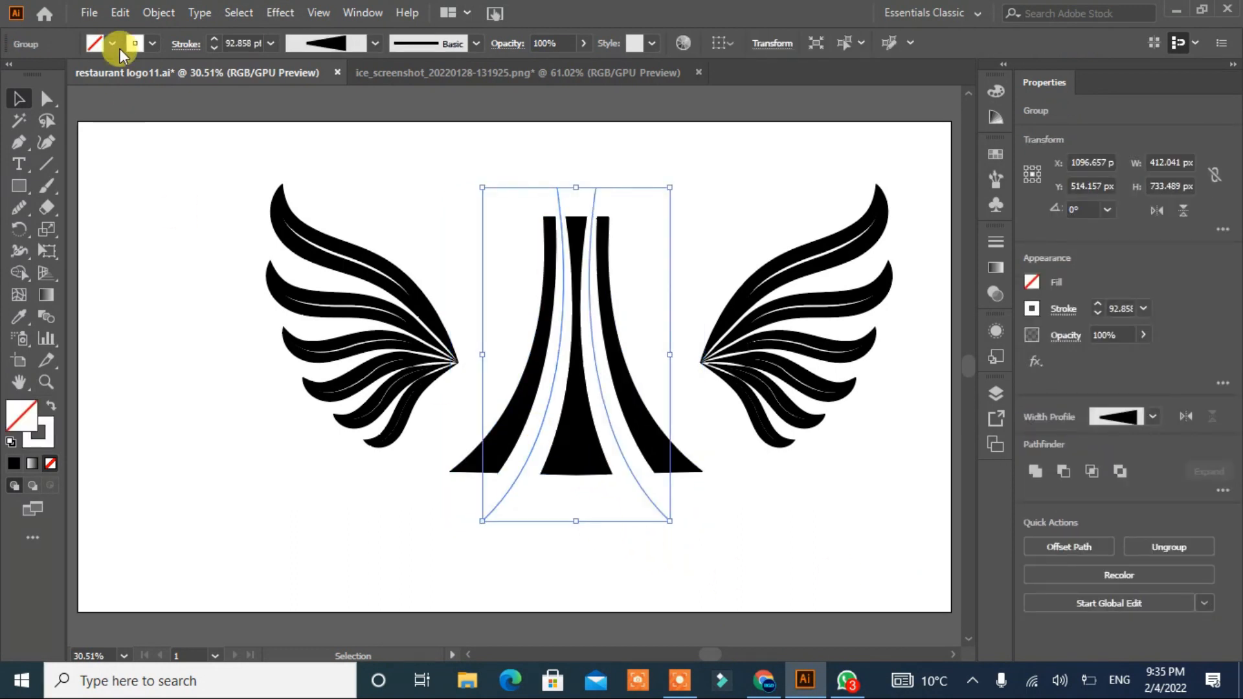
pyautogui.click(120, 12)
pyautogui.moveTo(158, 13)
pyautogui.click(261, 237)
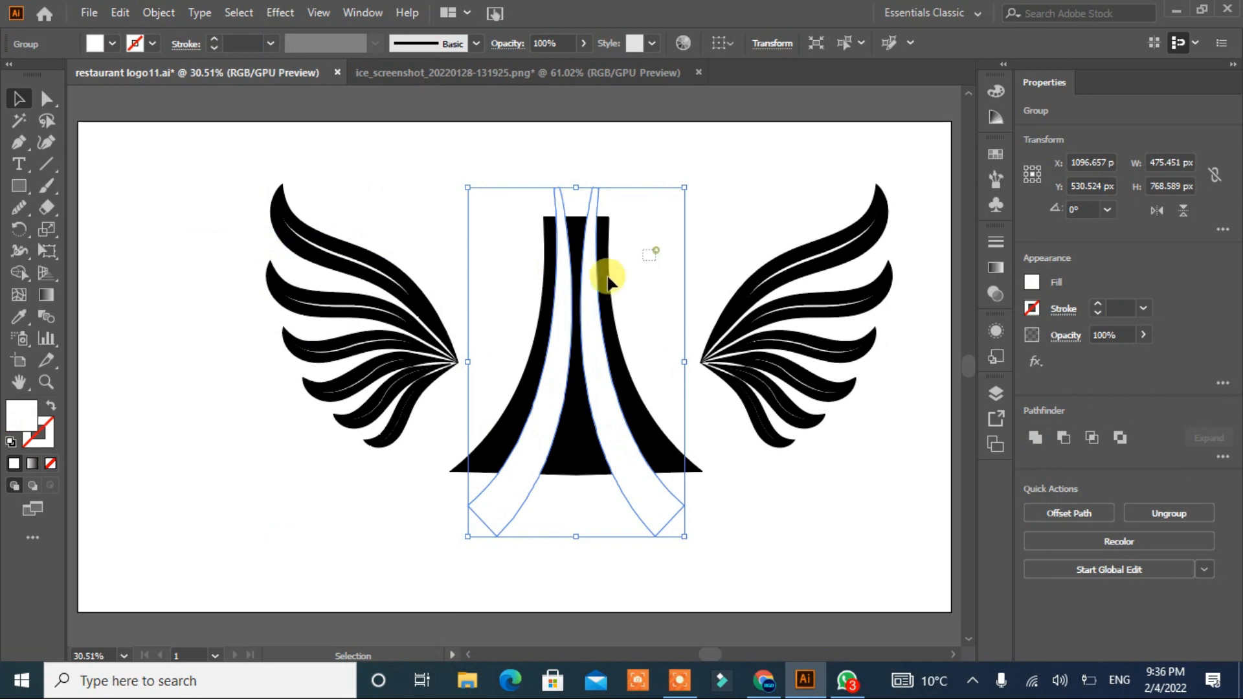
pyautogui.click(1063, 516)
pyautogui.click(620, 568)
# Step: Move both wings inward and slightly up so their tips sit close to the tower's sides
pyautogui.moveTo(365, 336); pyautogui.dragTo(445, 308)
pyautogui.moveTo(745, 339); pyautogui.dragTo(670, 316)
pyautogui.keyDown('shift'); pyautogui.click(497, 335); pyautogui.keyUp('shift')
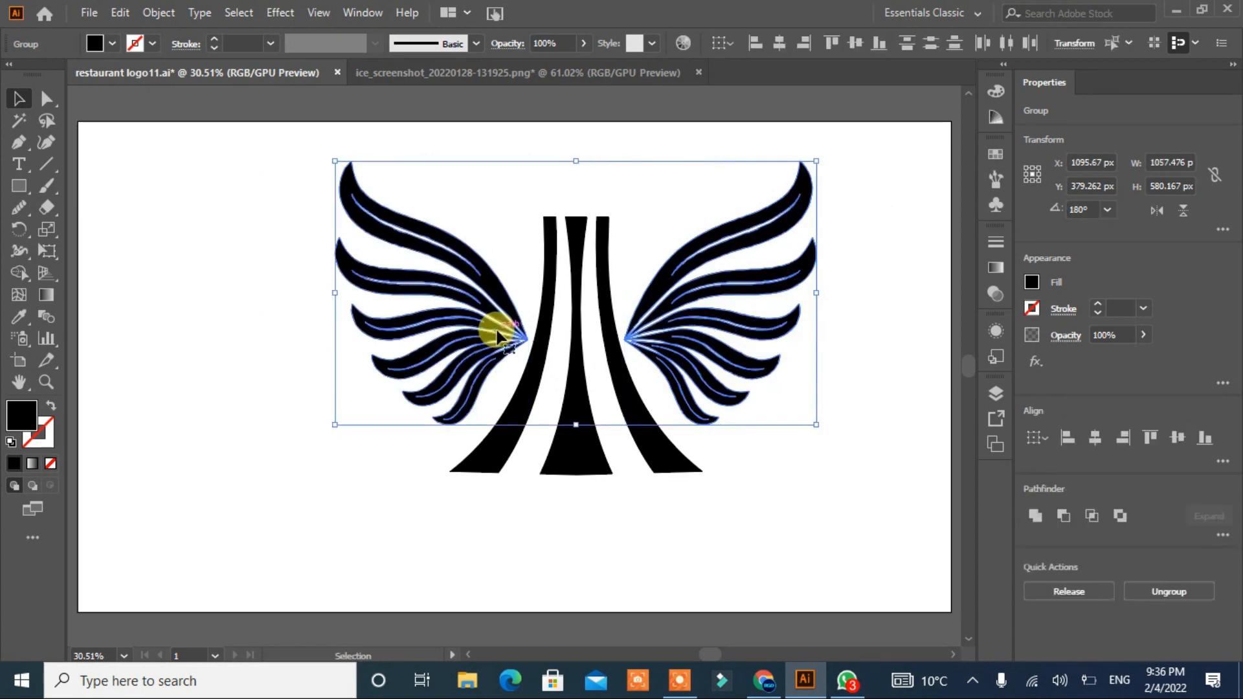
pyautogui.click(860, 484)
# Step: Group the two wings and align the group with the tower by their horizontal centers
pyautogui.click(745, 366)
pyautogui.keyDown('shift'); pyautogui.click(416, 360); pyautogui.keyUp('shift')
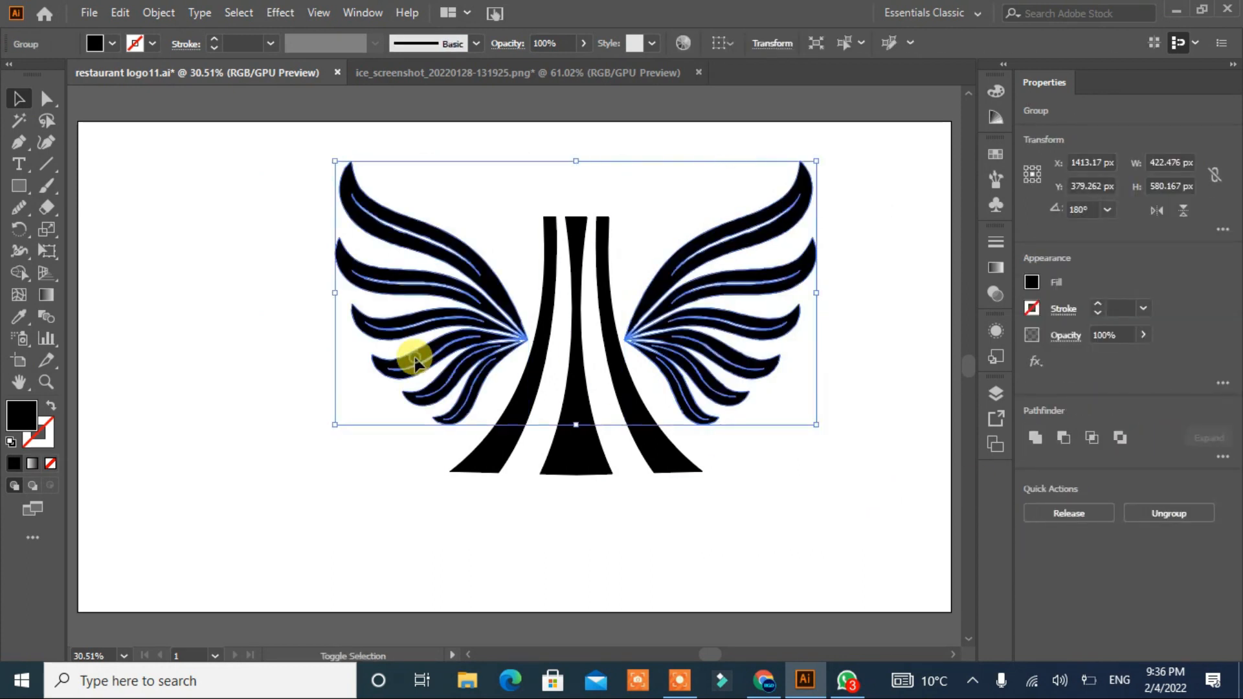
pyautogui.rightClick(693, 367)
pyautogui.click(746, 500)
pyautogui.click(748, 505)
pyautogui.click(577, 437)
pyautogui.moveTo(869, 262); pyautogui.dragTo(272, 453)
pyautogui.click(1095, 437)
# Step: Move the wings and tower together to a lower position on the artboard
pyautogui.moveTo(741, 540); pyautogui.dragTo(373, 411)
pyautogui.moveTo(487, 351); pyautogui.dragTo(467, 446)
pyautogui.click(244, 354)
# Step: Draw a narrow black rectangle about 43 by 274 px above the tower
pyautogui.click(19, 186)
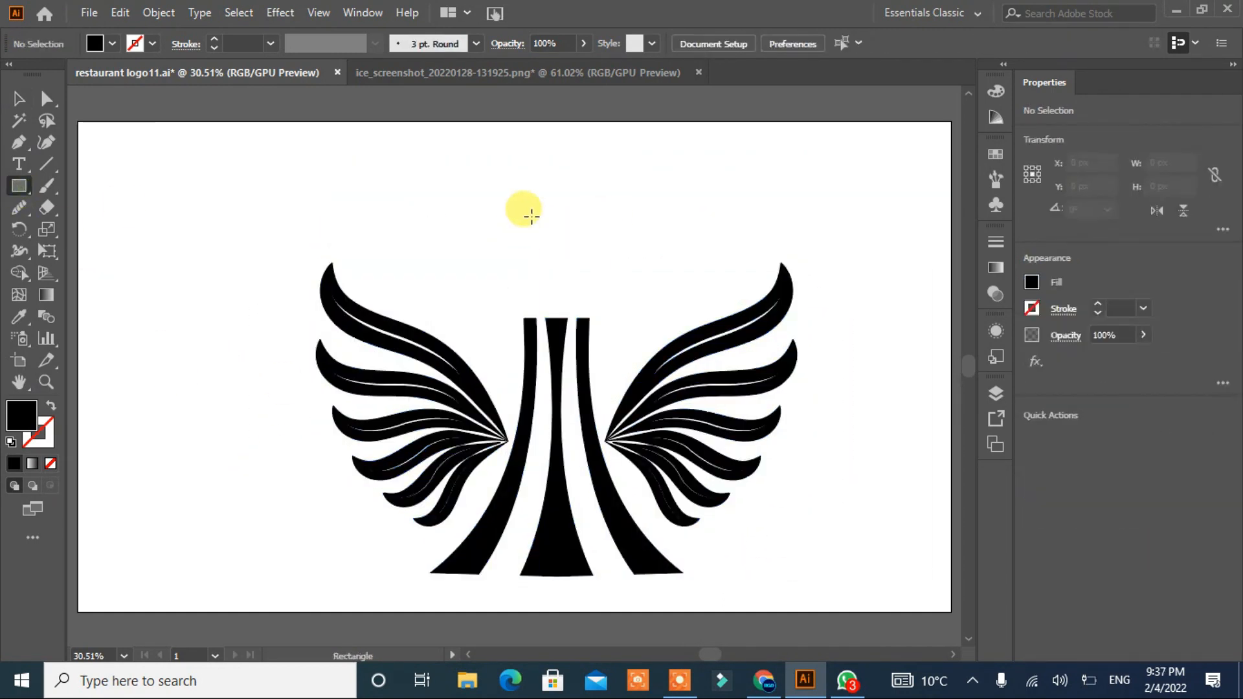
pyautogui.moveTo(537, 179); pyautogui.dragTo(556, 304)
pyautogui.click(19, 99)
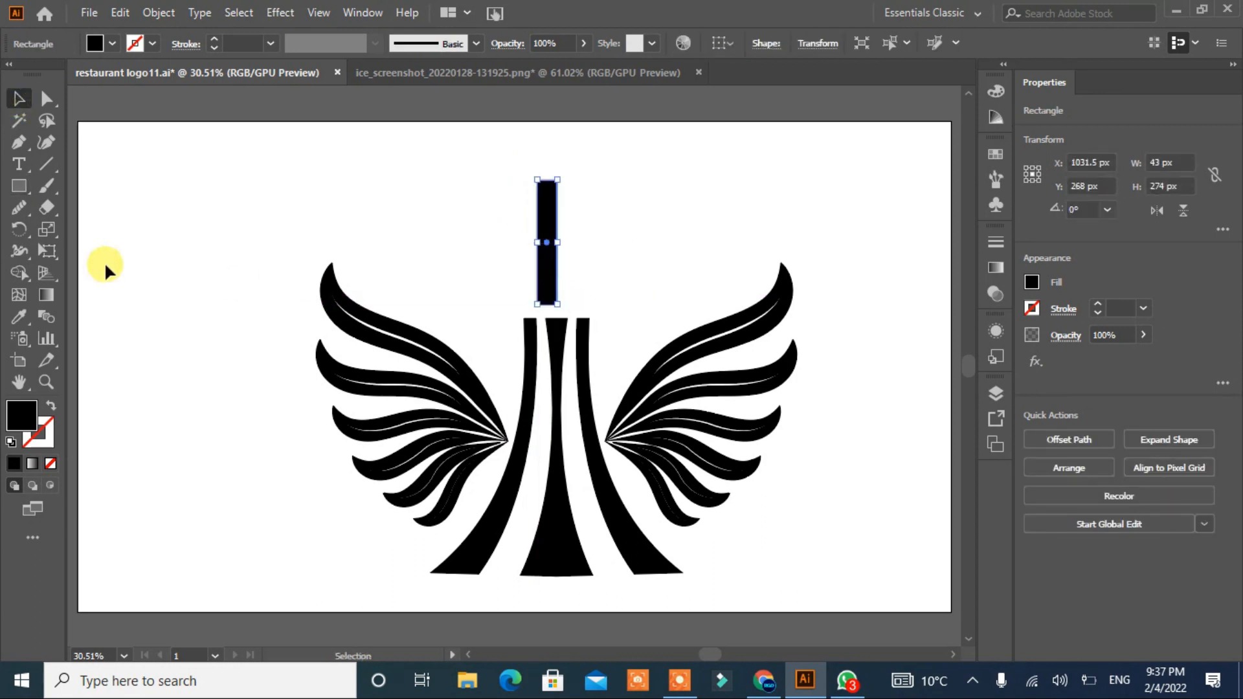
pyautogui.click(114, 281)
# Step: Add anchor points to the rectangle's top center and lower sides, and pull the top center point up into a pointed tip
pyautogui.press('p')
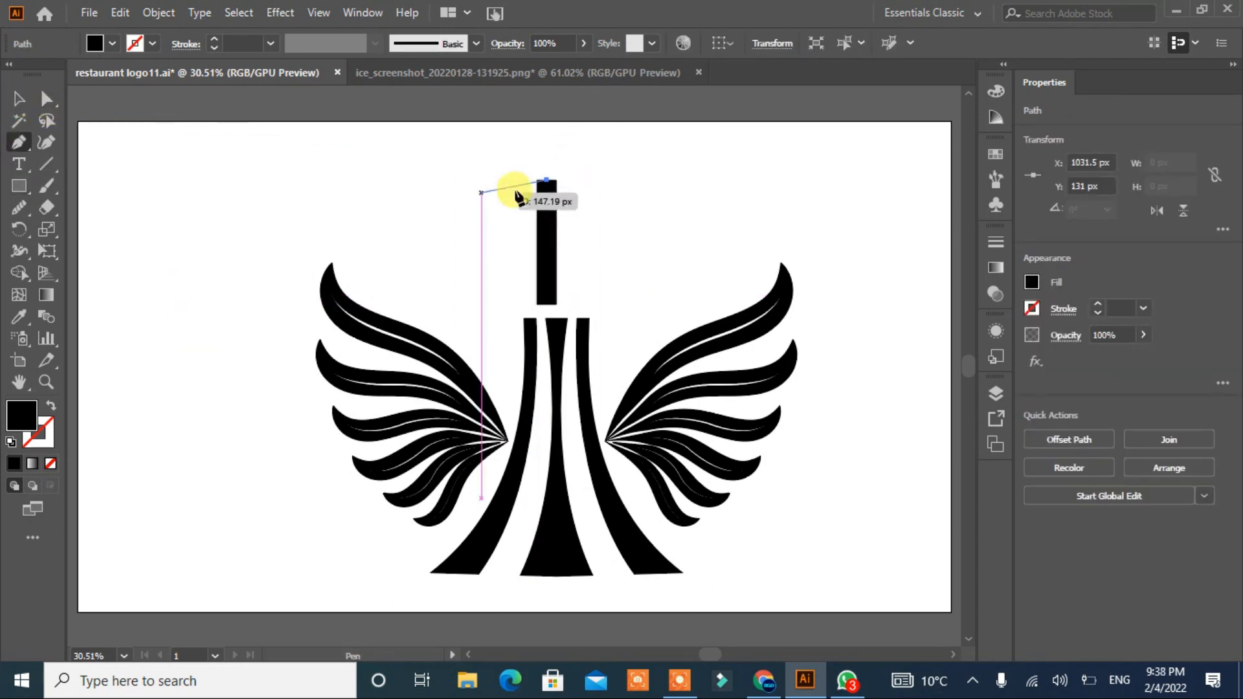
pyautogui.moveTo(18, 141); pyautogui.dragTo(117, 164)
pyautogui.click(546, 181)
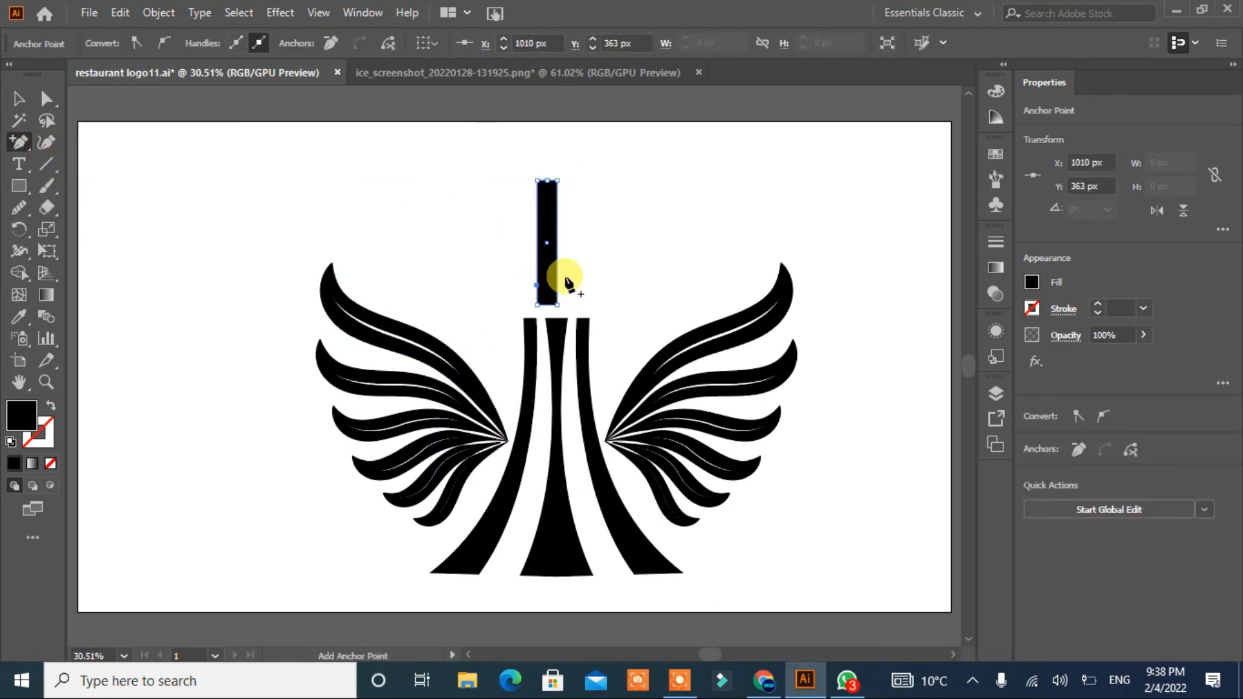
pyautogui.click(19, 99)
pyautogui.click(547, 183)
pyautogui.click(46, 99)
pyautogui.moveTo(546, 181); pyautogui.dragTo(545, 148)
# Step: Pull the spire's two bottom corners outward to form a flared base
pyautogui.click(602, 247)
pyautogui.click(537, 286)
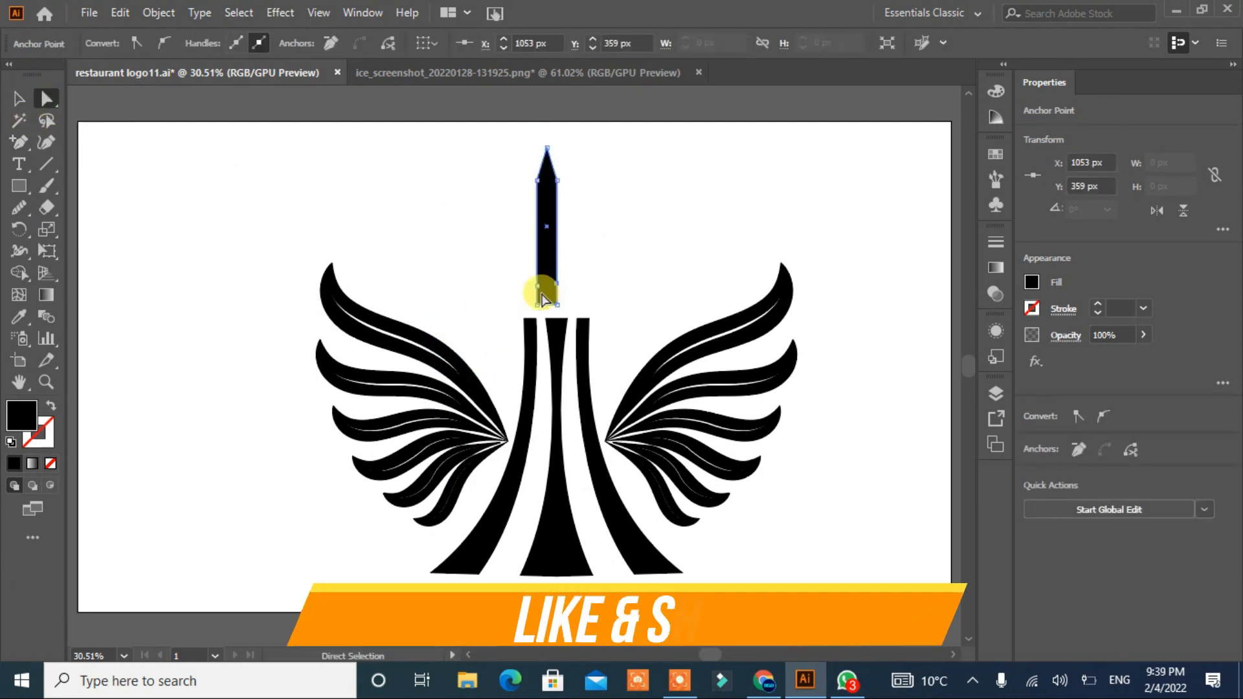
pyautogui.moveTo(536, 284); pyautogui.dragTo(521, 304)
pyautogui.moveTo(557, 304); pyautogui.dragTo(576, 304)
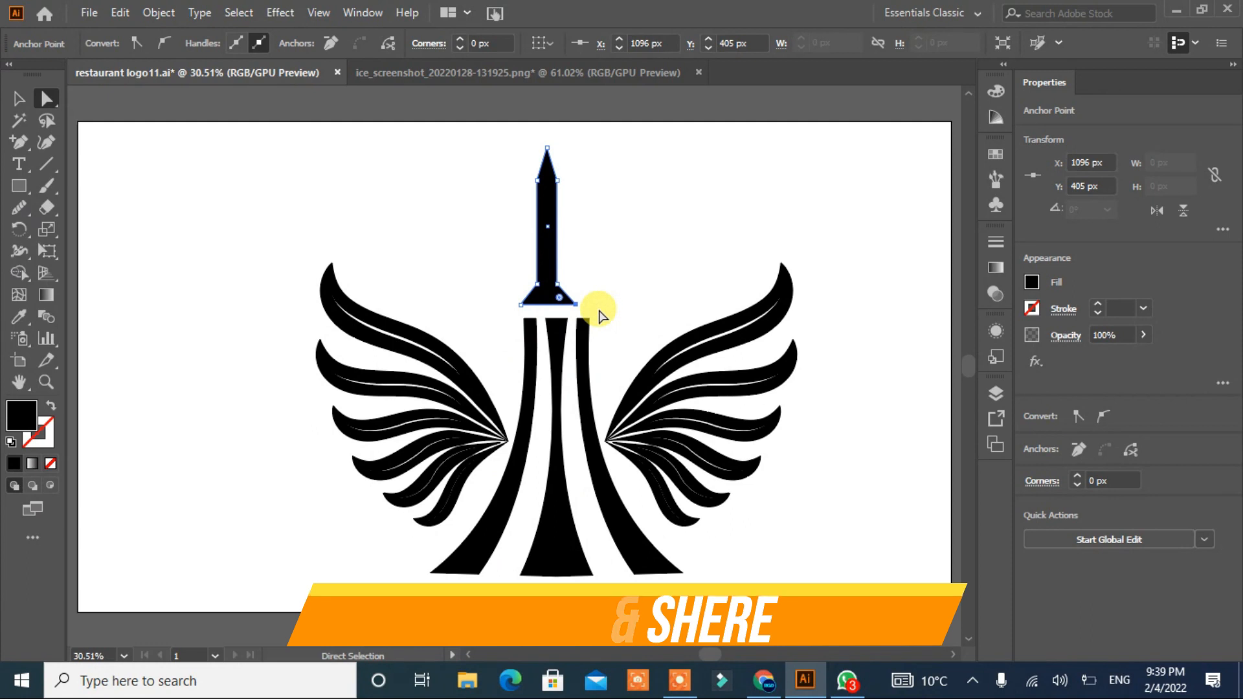
pyautogui.click(565, 292)
# Step: Align the spire with the tower by their horizontal centers
pyautogui.moveTo(549, 272); pyautogui.dragTo(509, 343)
pyautogui.click(19, 98)
pyautogui.moveTo(604, 253); pyautogui.dragTo(496, 332)
pyautogui.click(1098, 437)
pyautogui.click(804, 494)
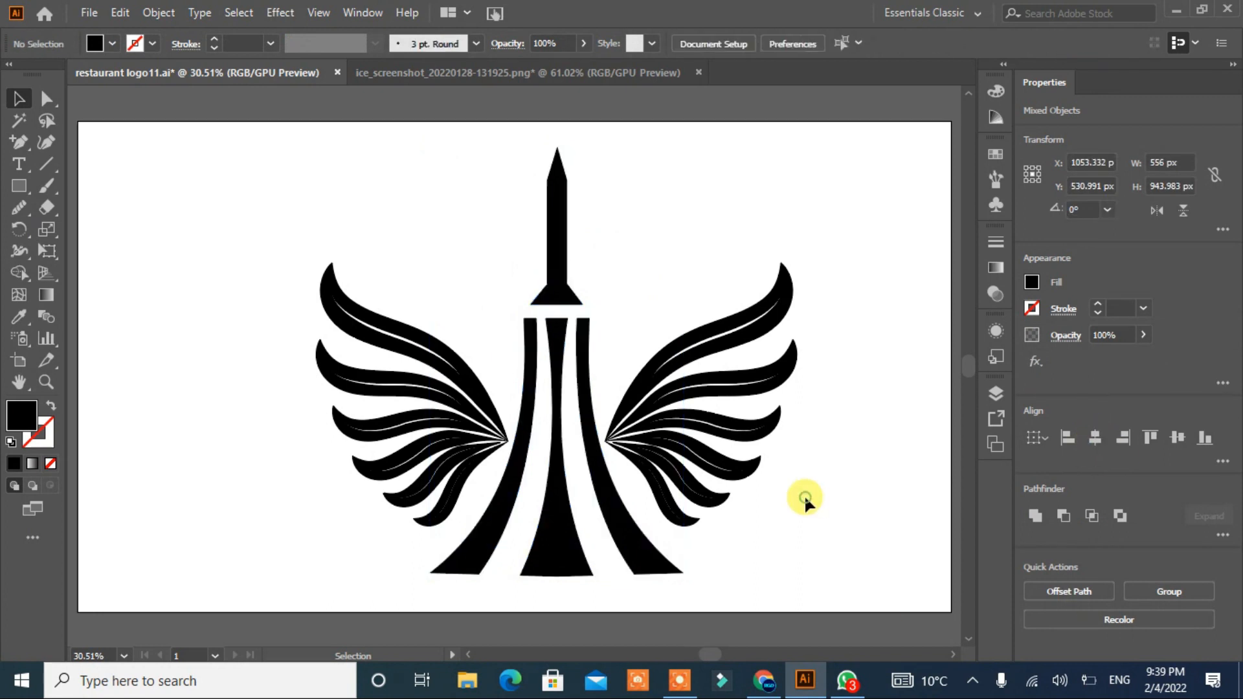
# Step: Move the spire's bottom corner points farther outward, making the base about 143 px wide
pyautogui.click(557, 311)
pyautogui.press('a')
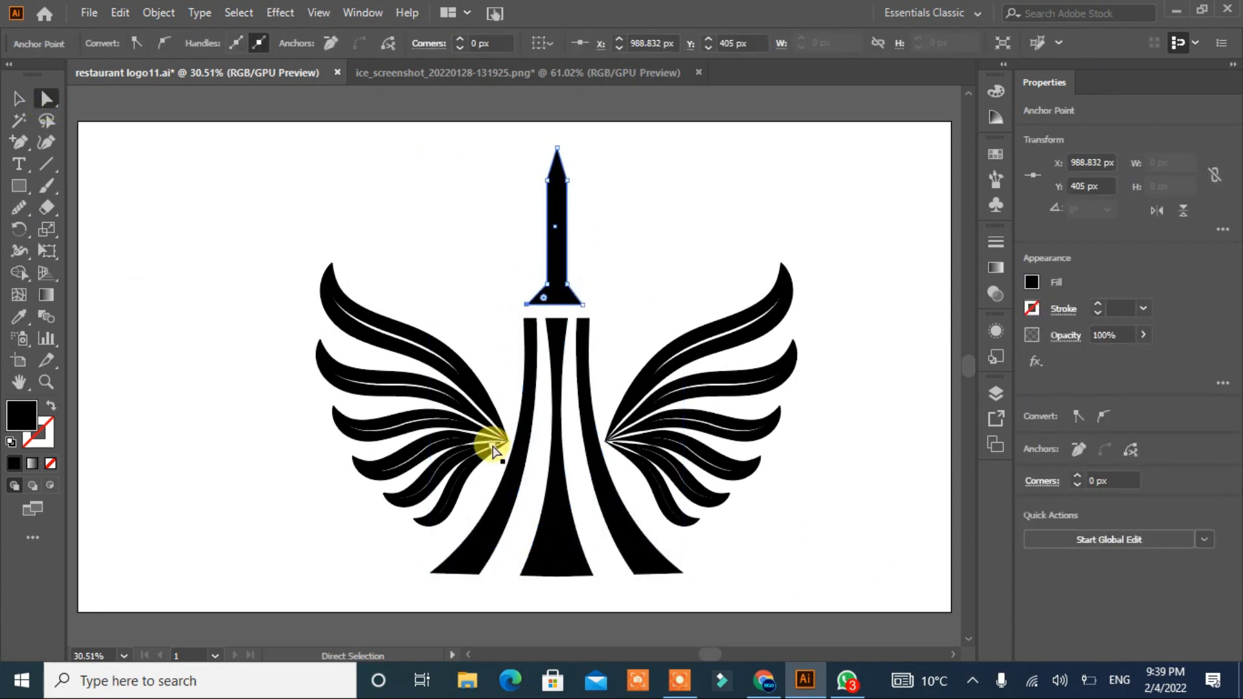
pyautogui.moveTo(543, 298)
pyautogui.mouseDown()
pyautogui.moveTo(572, 299)
pyautogui.moveTo(542, 299)
pyautogui.mouseUp()
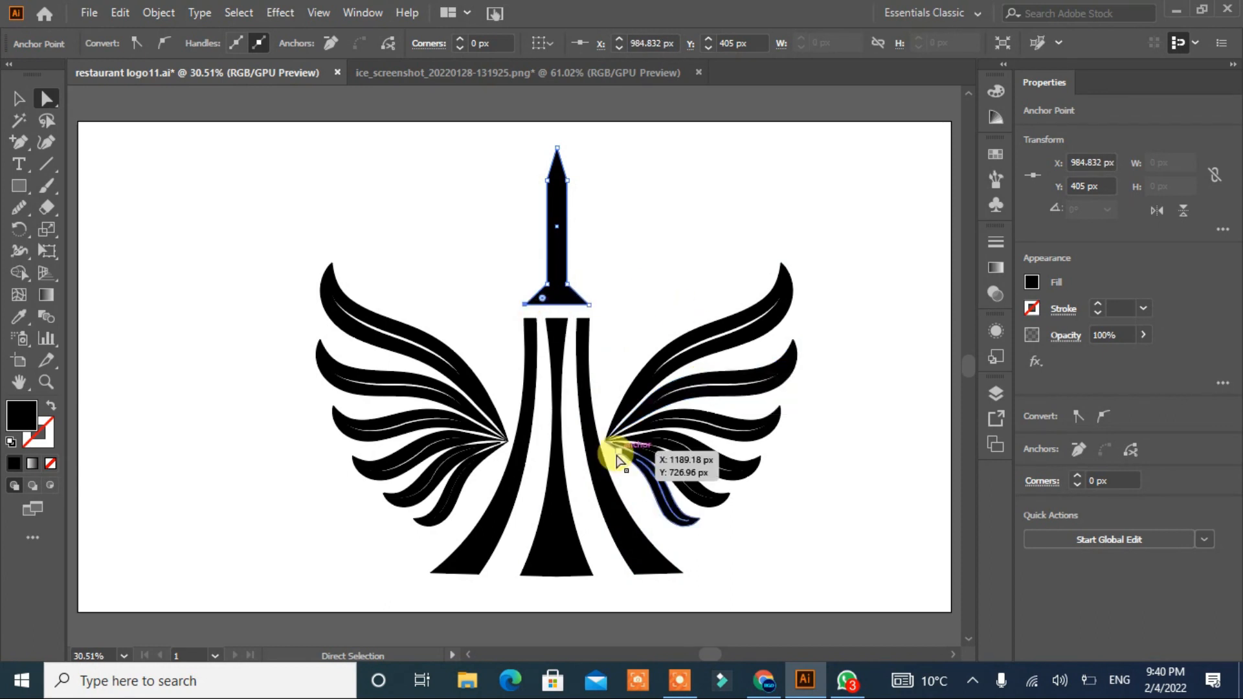
pyautogui.click(589, 586)
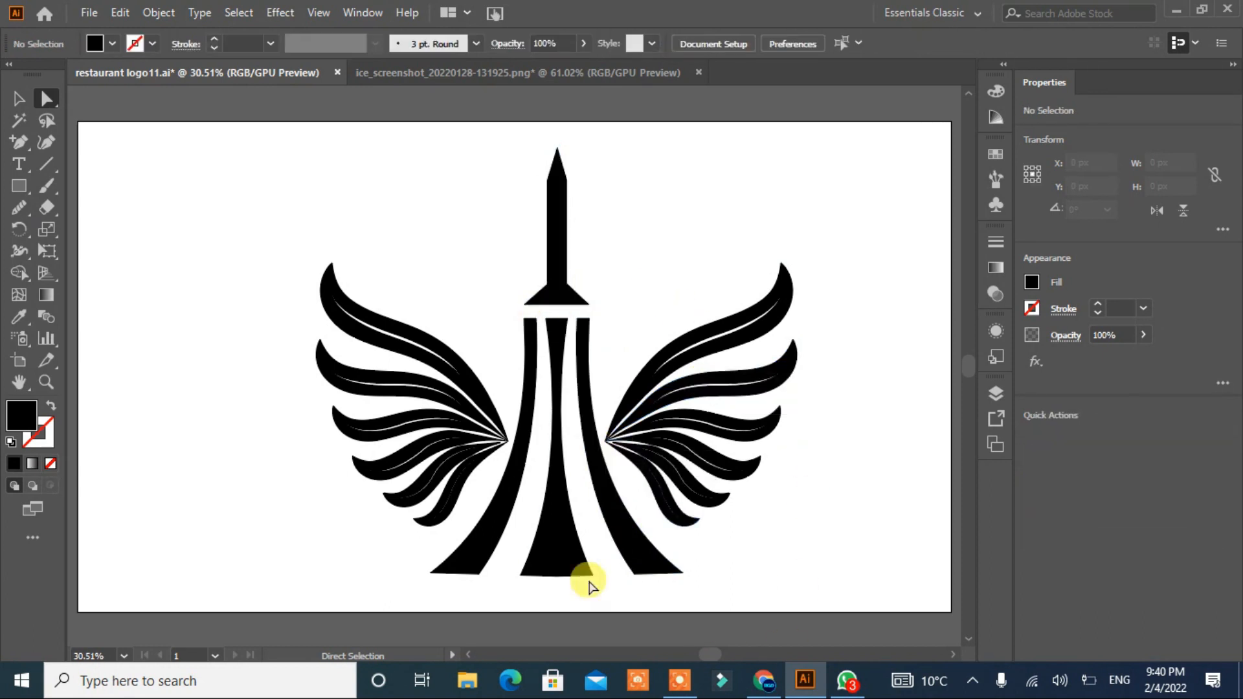
# Step: Show the rulers and place vertical guides at both outer corners of the spire's base
pyautogui.hotkey('ctrl', 'r')
pyautogui.moveTo(75, 306); pyautogui.dragTo(506, 311)
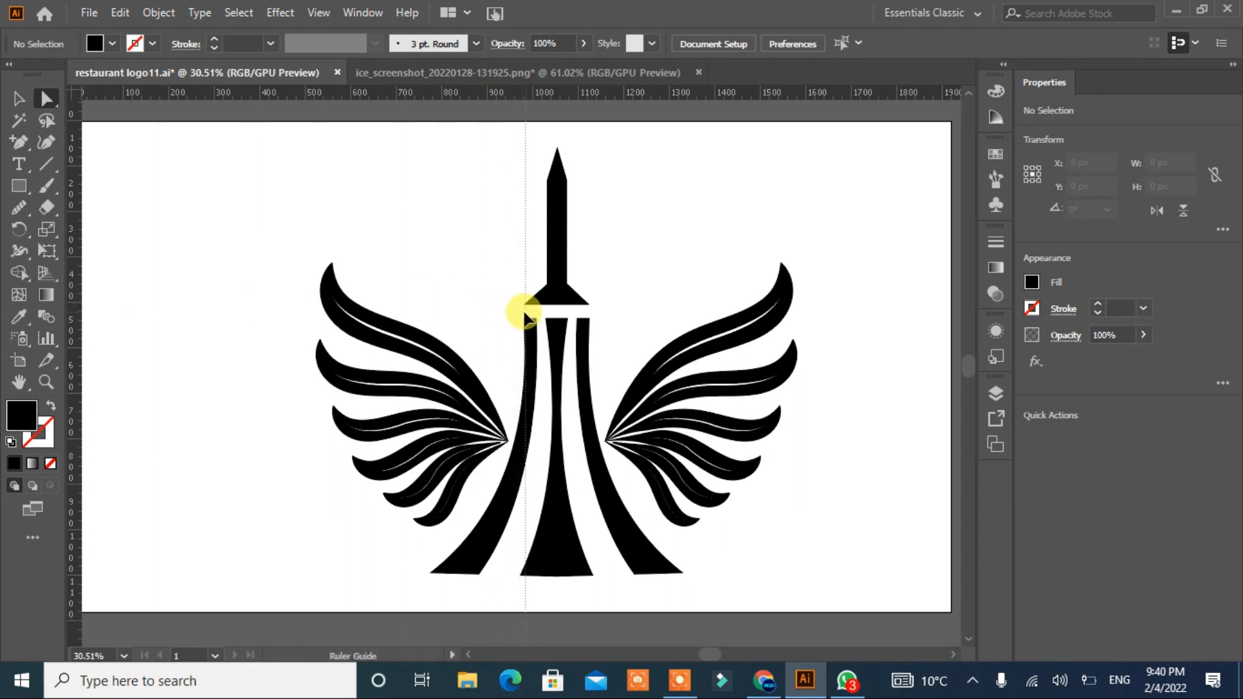
pyautogui.moveTo(524, 219); pyautogui.dragTo(524, 222)
pyautogui.moveTo(74, 223); pyautogui.dragTo(590, 242)
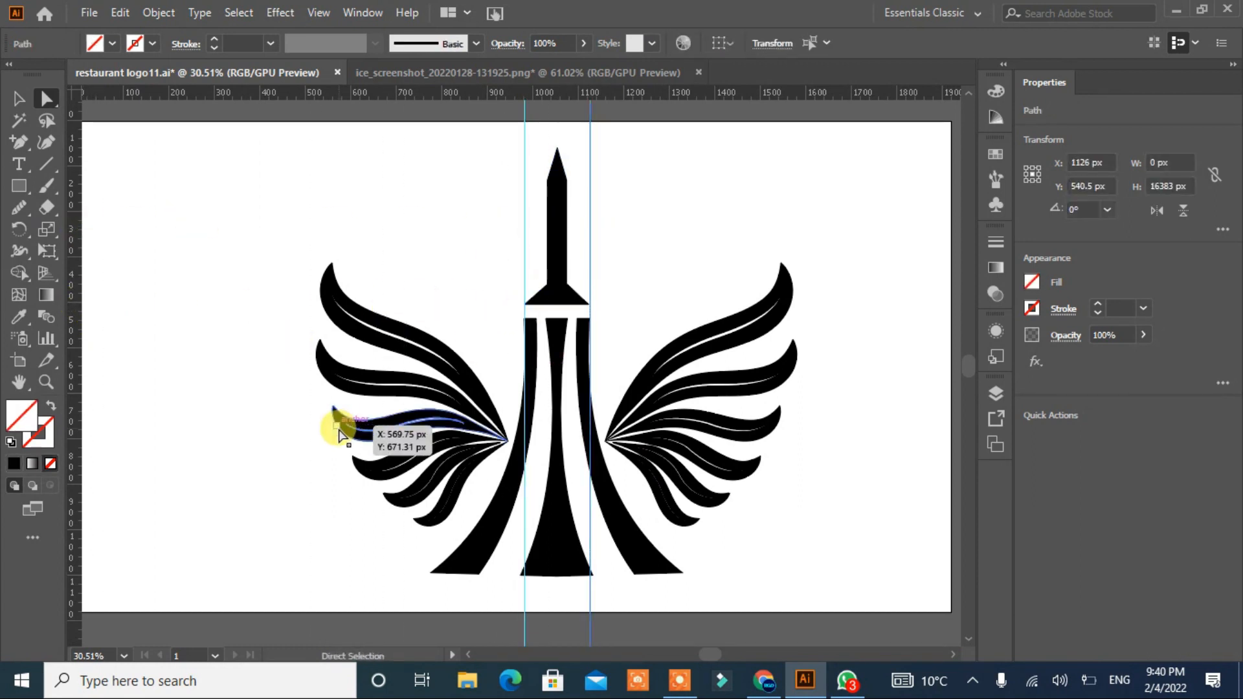
# Step: Draw a wide unfilled rectangle across the spire and align the rectangle, spire and tower by their horizontal centers
pyautogui.click(20, 188)
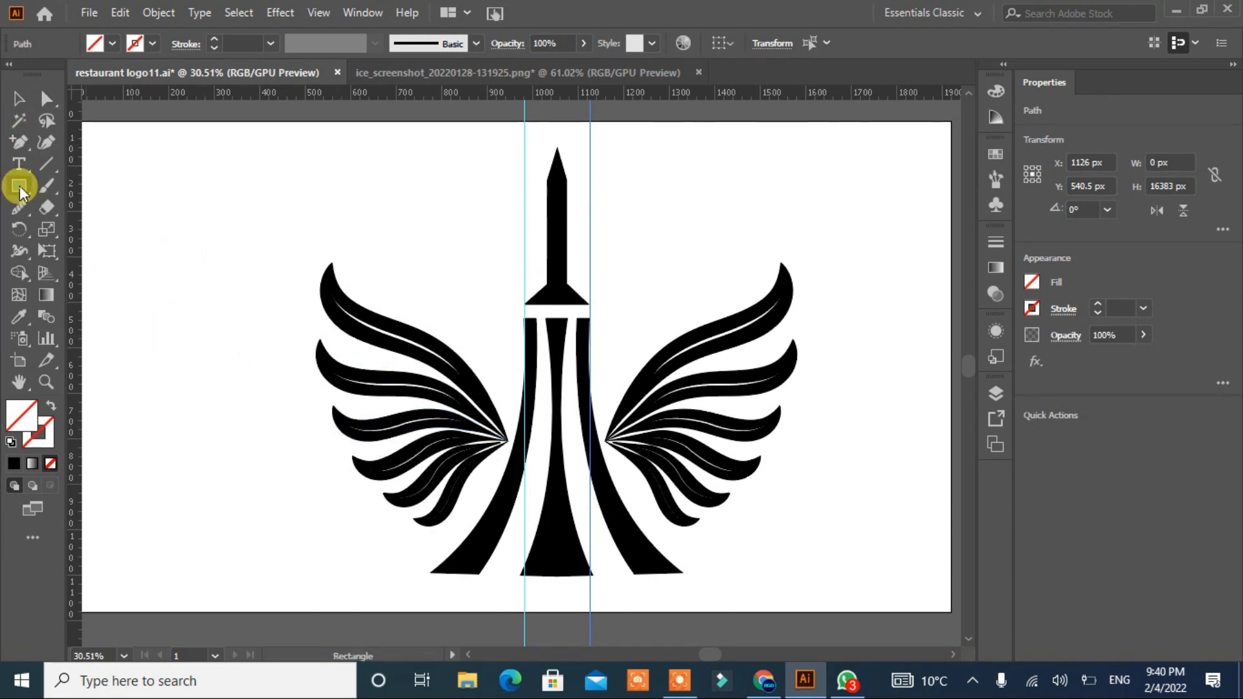
pyautogui.click(483, 220)
pyautogui.press('Escape')
pyautogui.moveTo(477, 212); pyautogui.dragTo(625, 233)
pyautogui.press('v')
pyautogui.moveTo(522, 189); pyautogui.dragTo(547, 241)
pyautogui.click(1096, 441)
pyautogui.keyDown('shift'); pyautogui.click(558, 339); pyautogui.keyUp('shift')
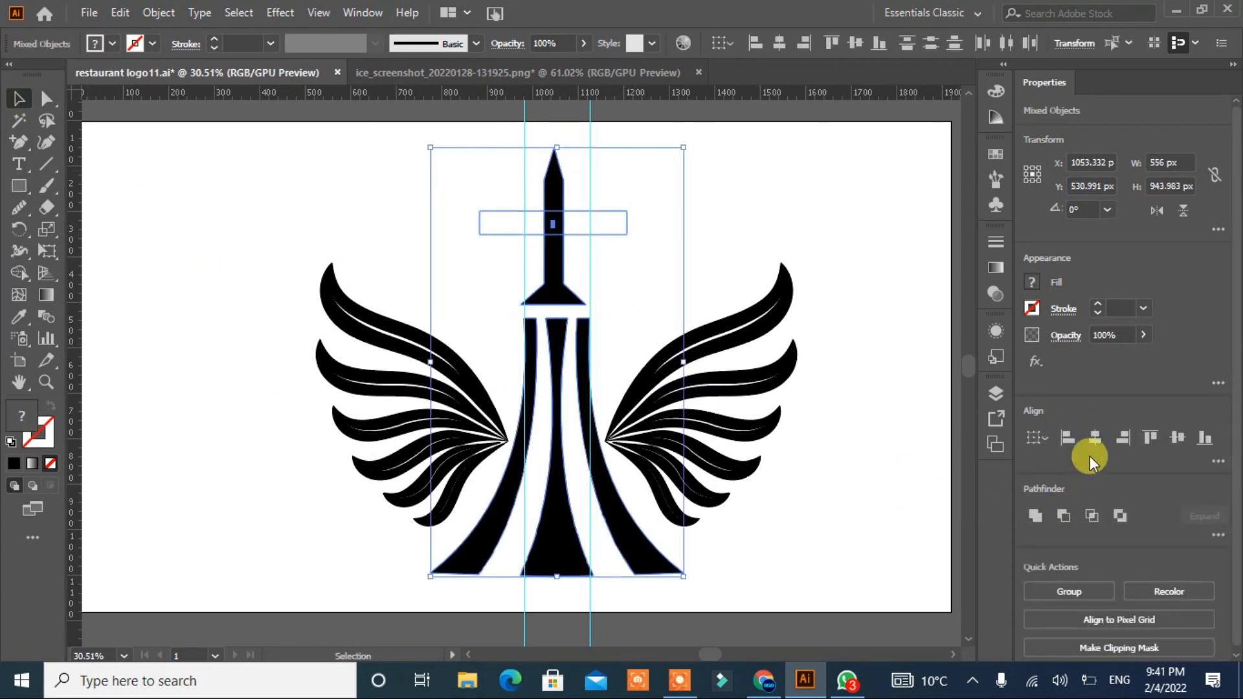
pyautogui.click(1095, 438)
# Step: Align the wings, tower and guides by their horizontal centers and select the spire to line it up with them
pyautogui.moveTo(804, 421); pyautogui.dragTo(291, 500)
pyautogui.click(1095, 440)
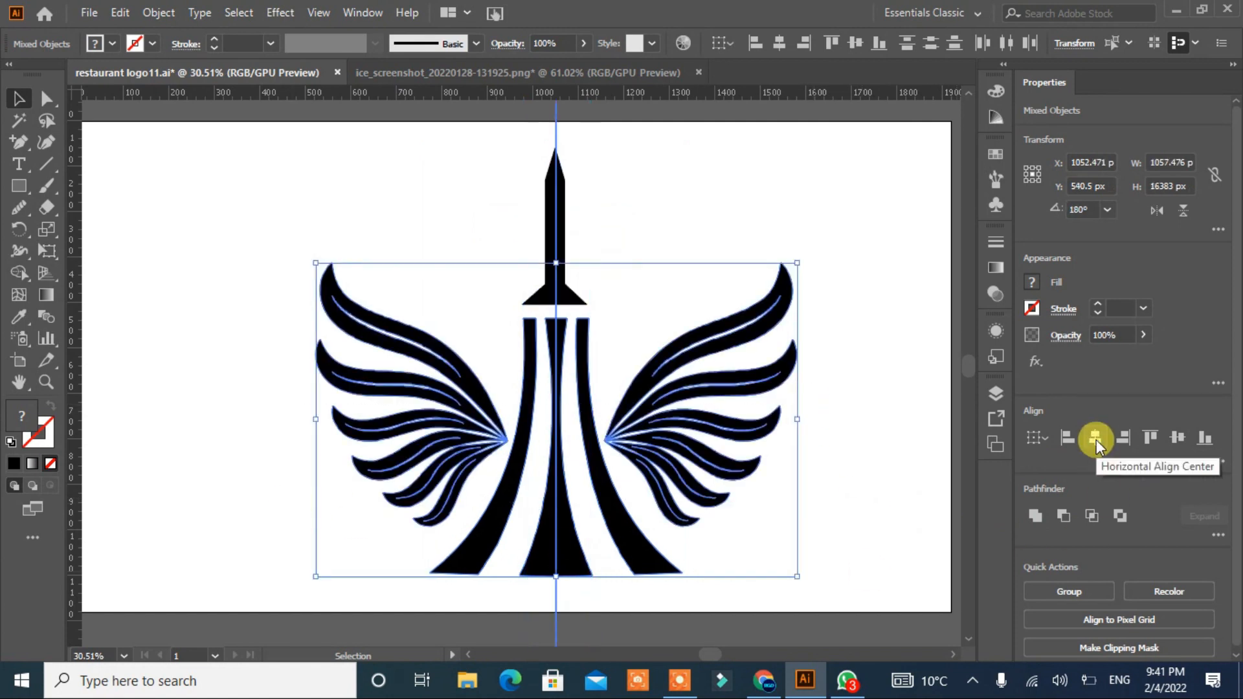
pyautogui.click(864, 477)
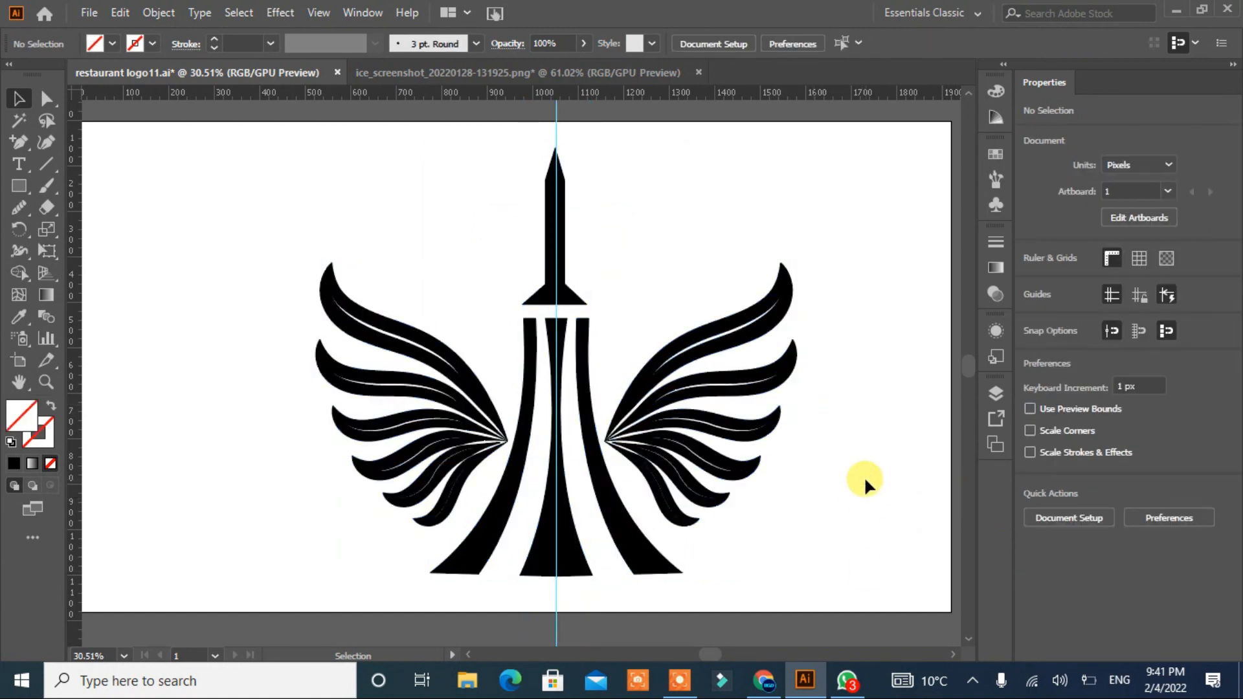
pyautogui.click(563, 303)
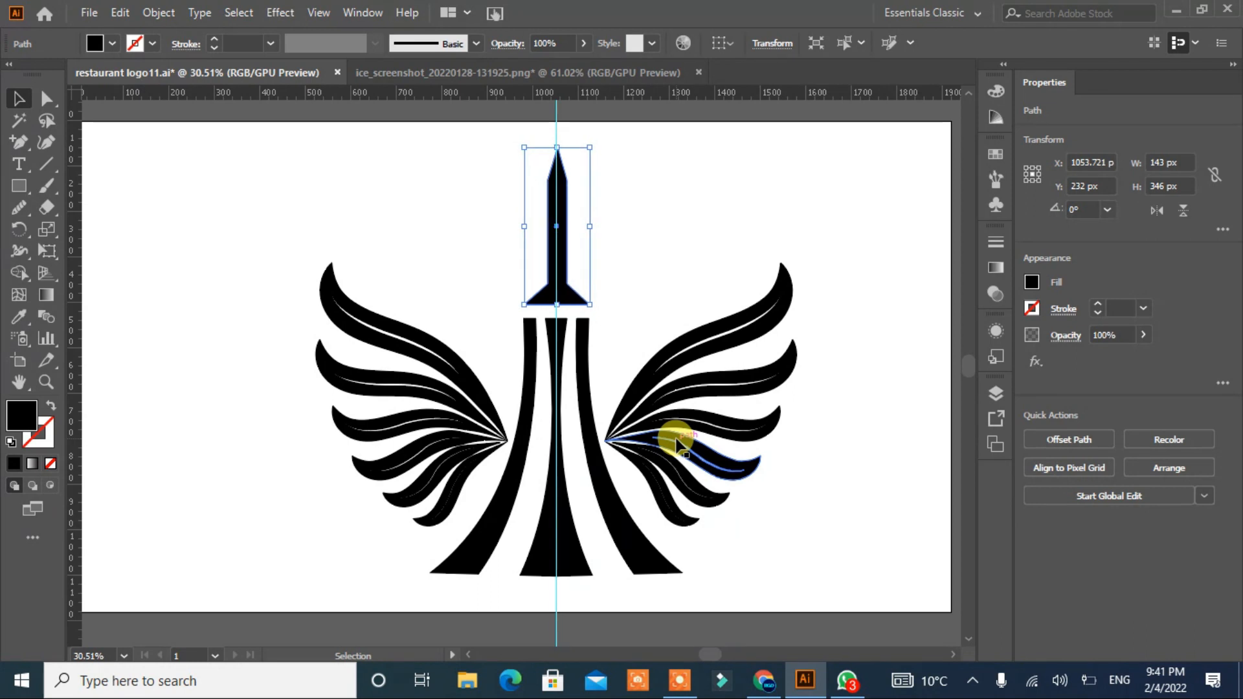
# Step: Draw a rectangle about 325 by 52 px across the middle of the spire and fill it black
pyautogui.click(634, 262)
pyautogui.press('m')
pyautogui.moveTo(481, 210); pyautogui.dragTo(630, 234)
pyautogui.click(112, 44)
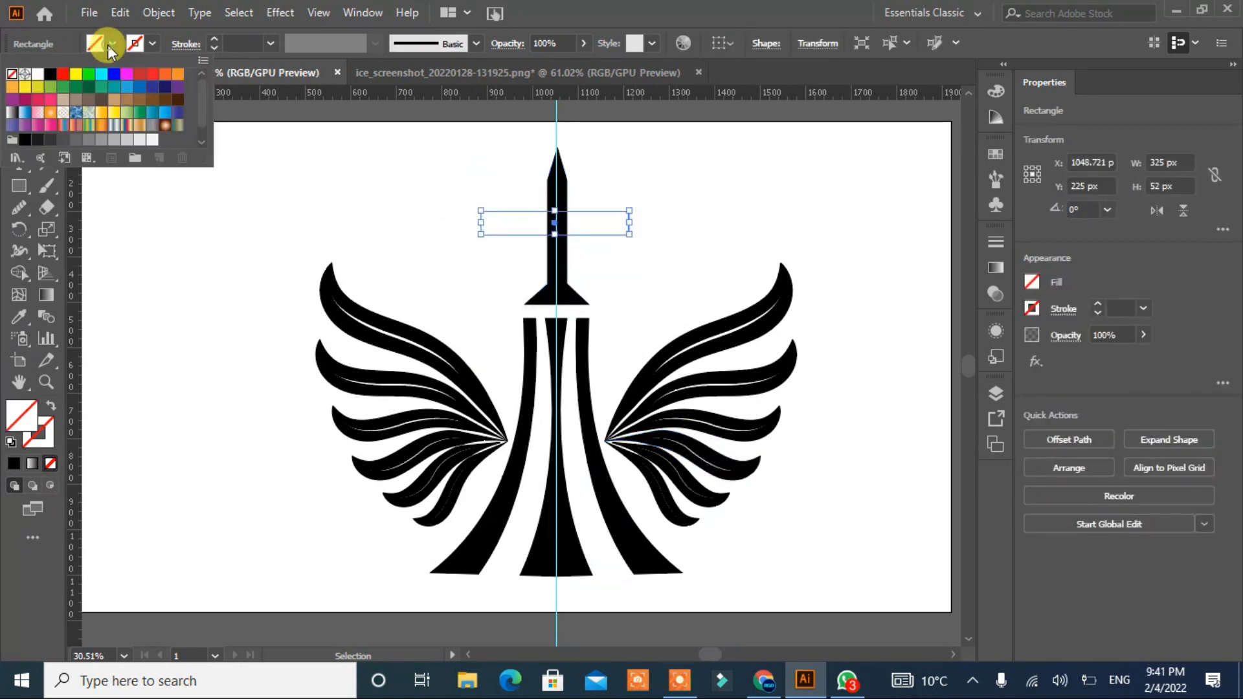
pyautogui.click(50, 74)
pyautogui.click(348, 207)
# Step: Add anchor points midway along the rectangle's upper and lower edges and raise the upper one to Y 143 px
pyautogui.click(46, 98)
pyautogui.press('+')
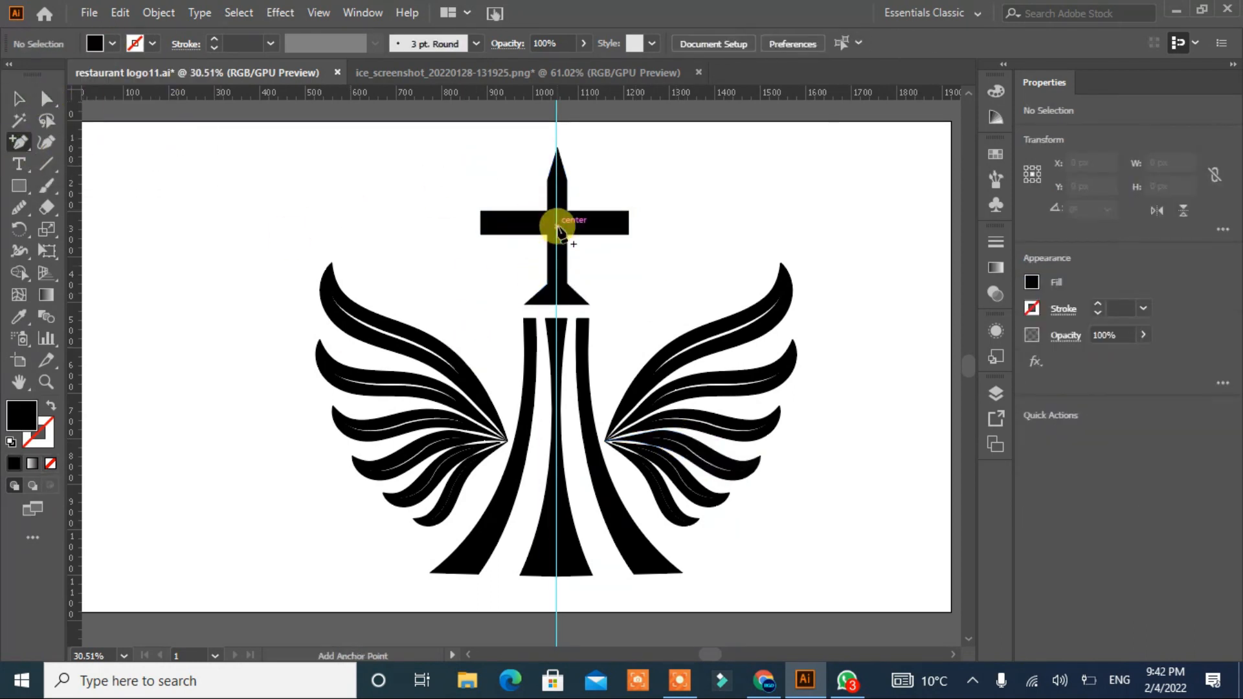
pyautogui.click(555, 212)
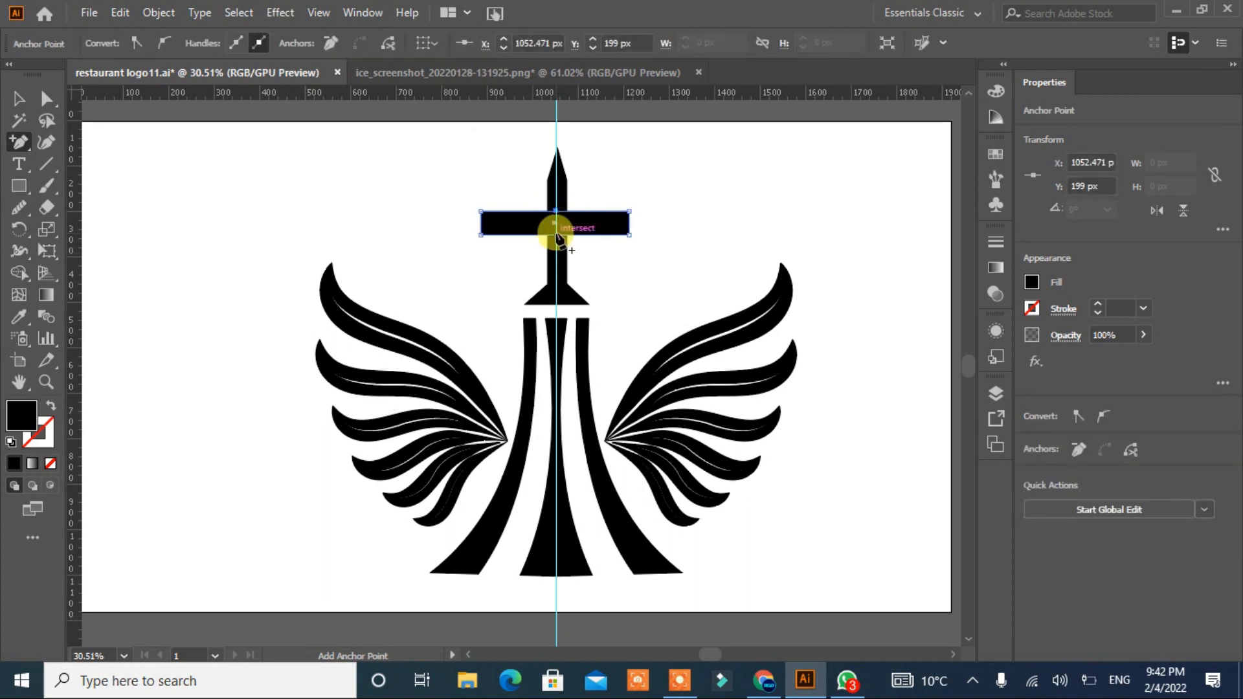
pyautogui.moveTo(555, 211); pyautogui.dragTo(555, 192)
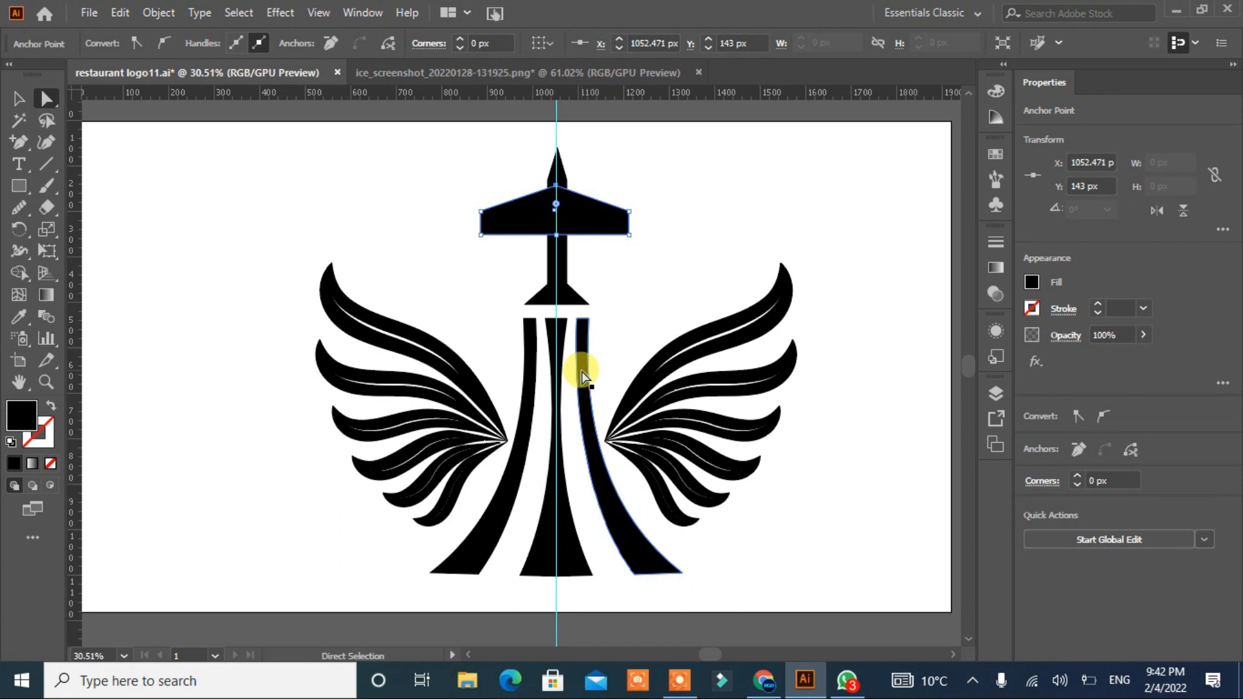
# Step: Raise the middle point of the rectangle's lower edge to shape it into swept-back airplane wings
pyautogui.moveTo(555, 235); pyautogui.dragTo(555, 241)
pyautogui.press('Up')
pyautogui.press('Up')
pyautogui.press('Up')
pyautogui.press('Up')
pyautogui.press('Up')
pyautogui.press('Up')
pyautogui.press('Up')
pyautogui.press('Up')
pyautogui.press('Up')
pyautogui.press('Up')
pyautogui.press('Up')
pyautogui.press('Up')
pyautogui.press('Up')
pyautogui.press('Up')
pyautogui.press('Up')
pyautogui.press('Up')
pyautogui.press('Up')
pyautogui.press('Up')
pyautogui.press('Up')
pyautogui.press('Down')
pyautogui.press('Down')
pyautogui.press('Down')
pyautogui.press('Down')
pyautogui.press('Down')
pyautogui.press('Down')
pyautogui.press('Down')
pyautogui.press('Down')
pyautogui.press('Down')
pyautogui.press('Down')
pyautogui.press('Down')
pyautogui.press('Down')
pyautogui.press('Down')
pyautogui.press('Down')
pyautogui.press('Down')
pyautogui.press('Down')
pyautogui.press('Down')
pyautogui.press('Down')
pyautogui.press('Down')
pyautogui.press('Down')
# Step: Lower the upper corner points at both airplane wing tips to Y 217 px
pyautogui.click(481, 214)
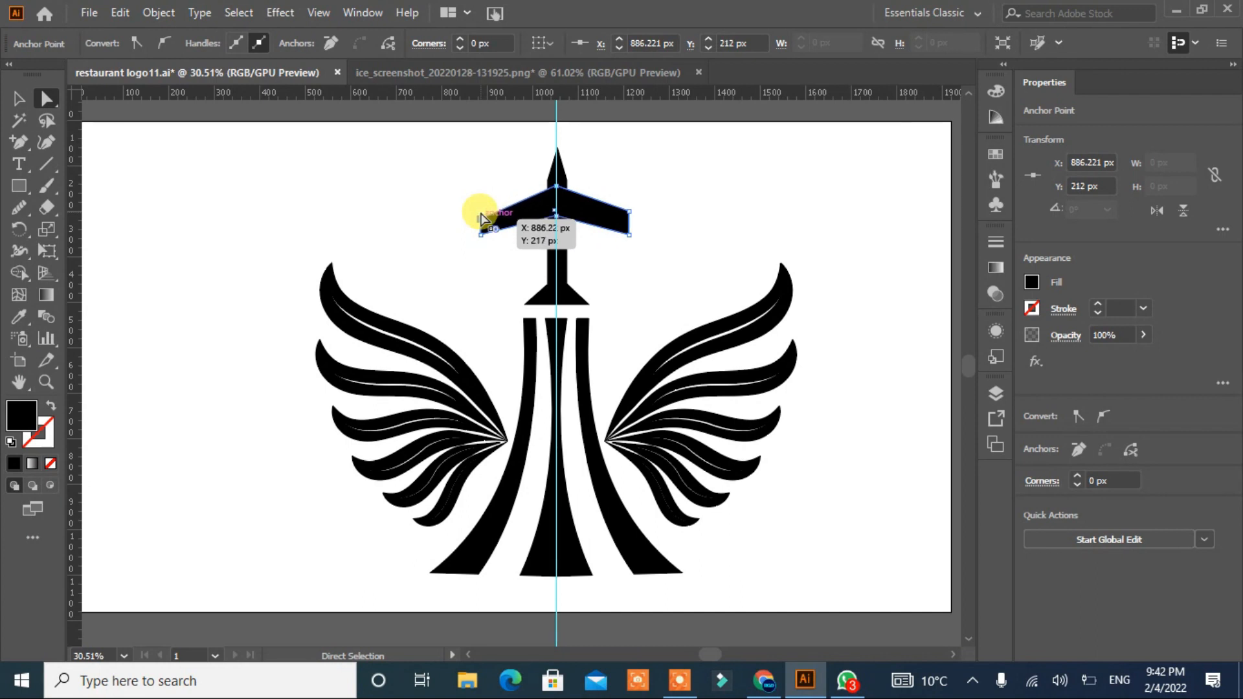
pyautogui.moveTo(481, 218); pyautogui.dragTo(483, 220)
pyautogui.click(628, 211)
pyautogui.press('Down')
pyautogui.press('Down')
pyautogui.press('Down')
pyautogui.press('Down')
pyautogui.press('Down')
pyautogui.press('Down')
pyautogui.press('Down')
pyautogui.press('Down')
pyautogui.press('Down')
pyautogui.press('Down')
pyautogui.press('Down')
pyautogui.press('Down')
pyautogui.press('Down')
pyautogui.press('Down')
pyautogui.press('Down')
pyautogui.press('Down')
pyautogui.press('Down')
pyautogui.press('Down')
pyautogui.press('Down')
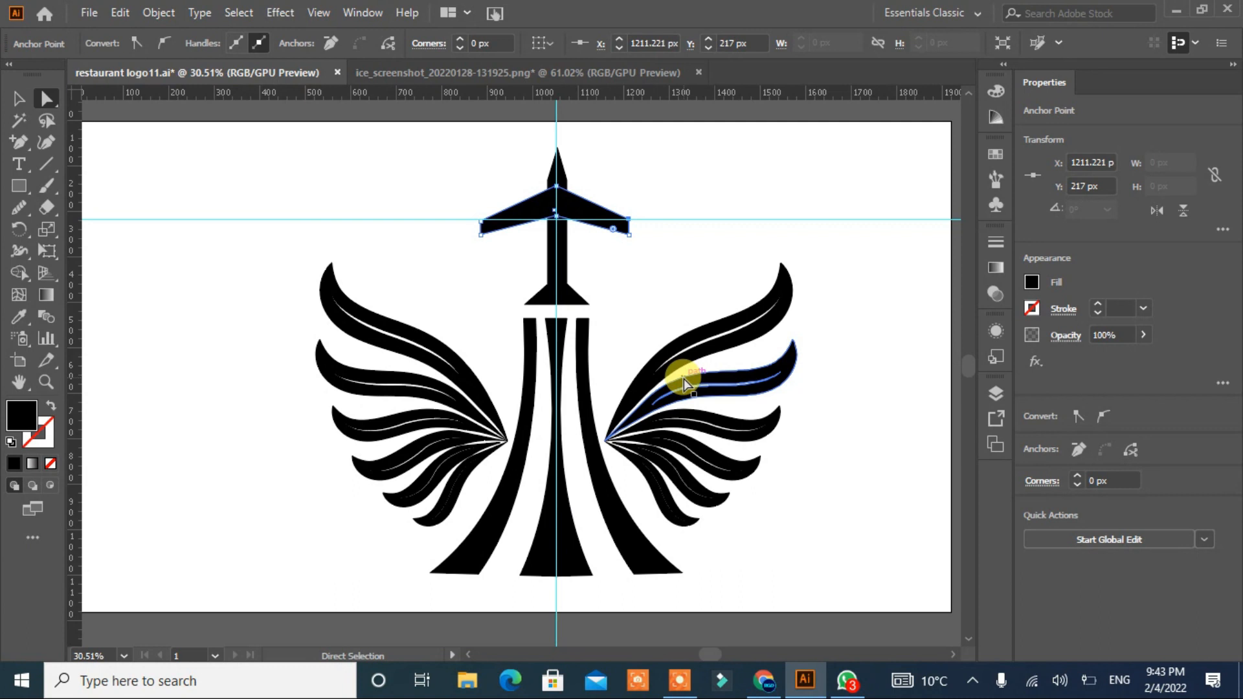
# Step: Widen the airplane's body to about 157 px and align its parts by their horizontal centers
pyautogui.click(654, 183)
pyautogui.click(558, 166)
pyautogui.click(23, 107)
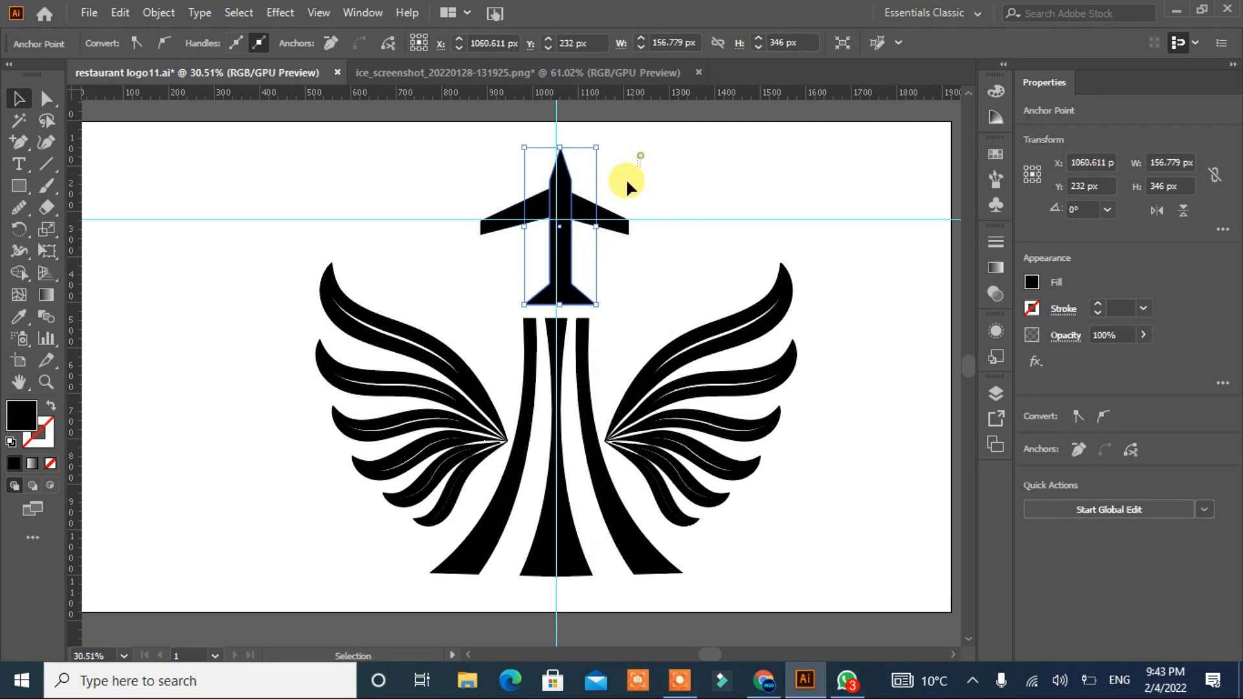
pyautogui.hotkey('ctrl', 'a')
pyautogui.click(1095, 437)
pyautogui.click(891, 360)
# Step: Draw a narrow 16 by 58 px black rectangle and place two copies as engines on each airplane wing
pyautogui.click(19, 186)
pyautogui.moveTo(167, 181); pyautogui.dragTo(594, 206)
pyautogui.click(19, 98)
pyautogui.click(508, 186)
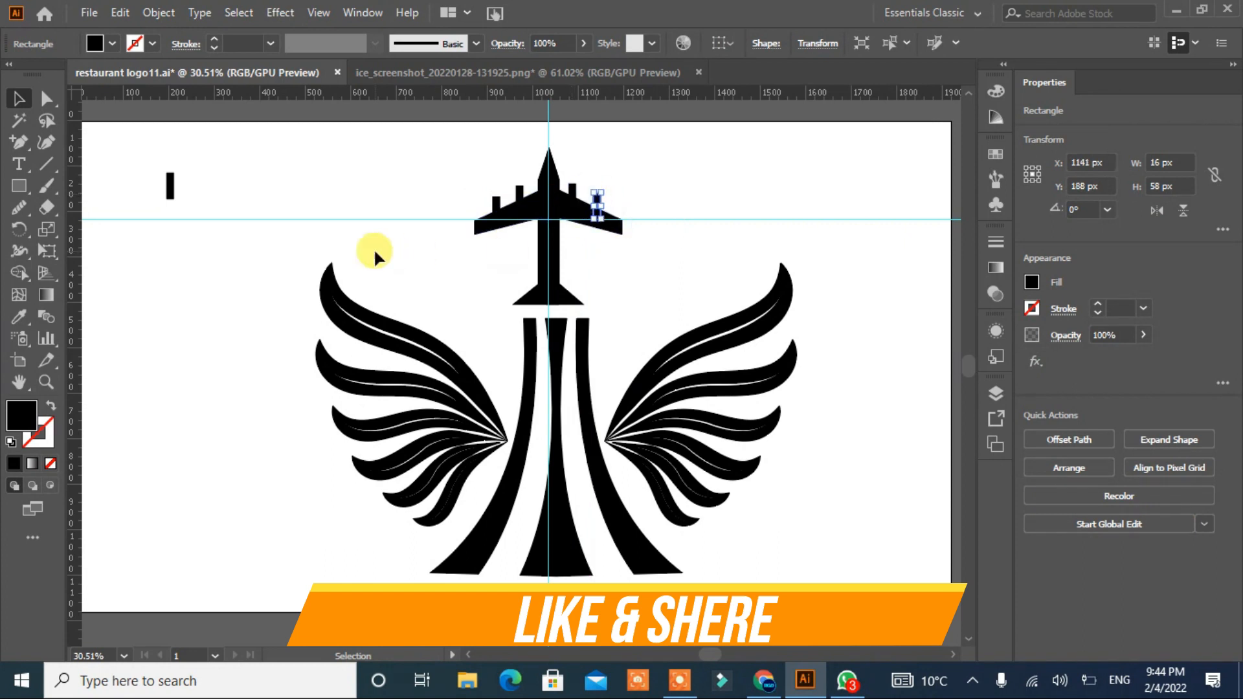
# Step: Shift the two engines on the airplane's right wing slightly outward, placing the outer one at X 1149, Y 197 px
pyautogui.click(374, 194)
pyautogui.click(573, 190)
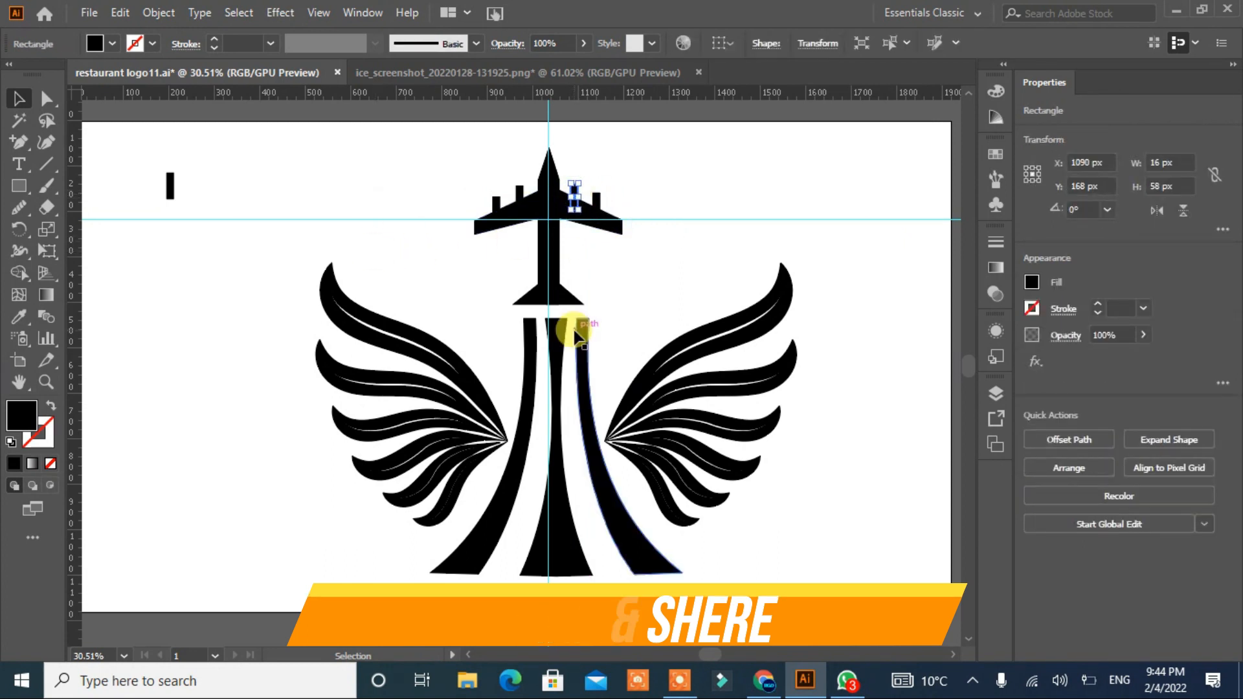
pyautogui.moveTo(576, 201); pyautogui.dragTo(598, 210)
pyautogui.click(663, 258)
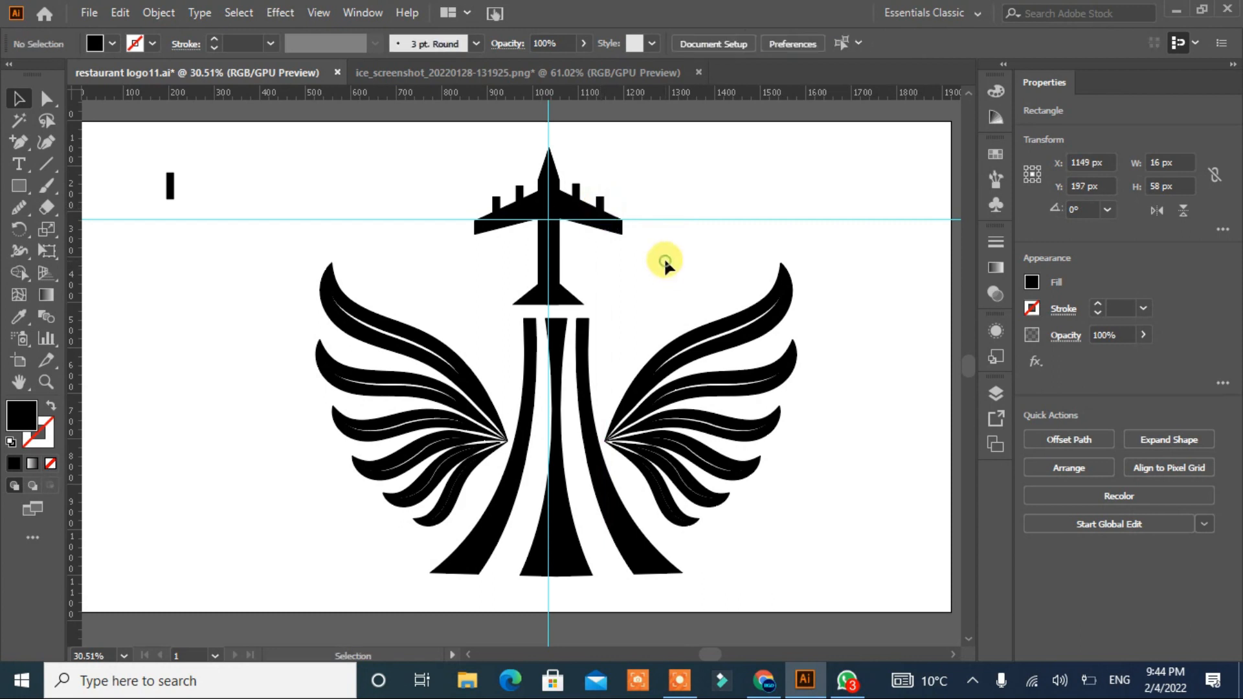
# Step: Round the corners of the four engine rectangles on the airplane's wings
pyautogui.click(598, 206)
pyautogui.click(46, 98)
pyautogui.click(575, 193)
pyautogui.click(573, 196)
pyautogui.moveTo(573, 194); pyautogui.dragTo(620, 228)
pyautogui.click(519, 204)
pyautogui.moveTo(519, 206); pyautogui.dragTo(504, 237)
pyautogui.click(373, 242)
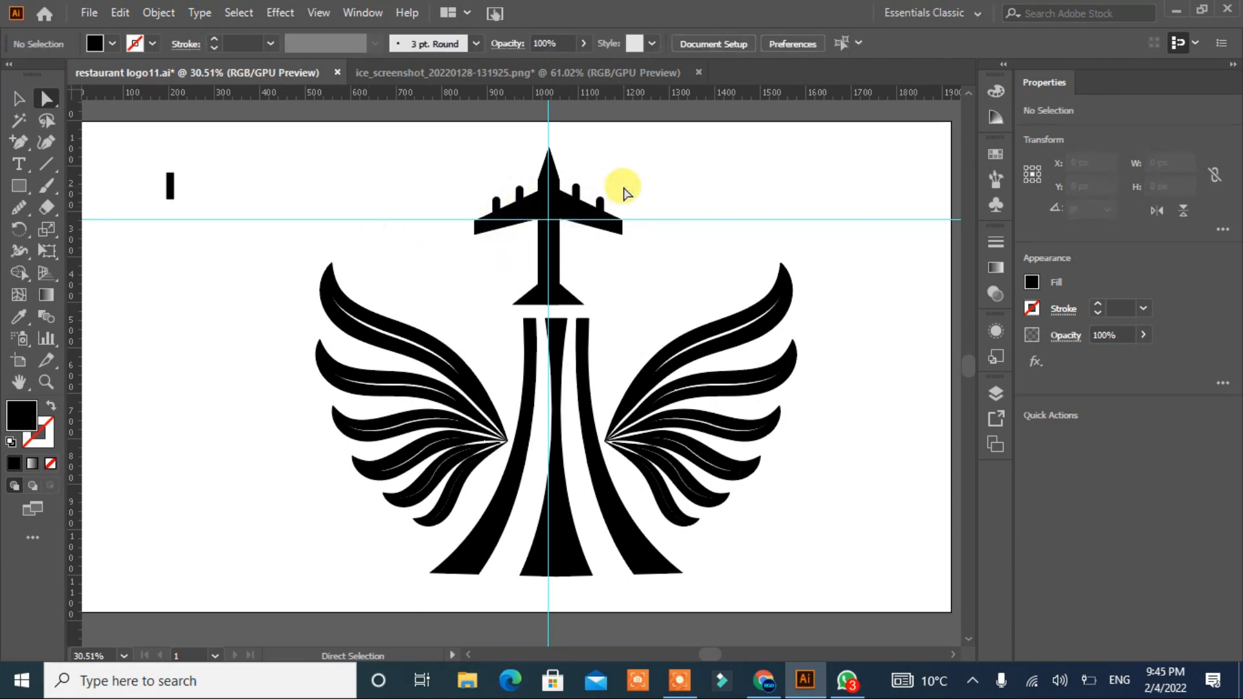
# Step: Unite the airplane's body, wings and engines into one shape and delete the guides
pyautogui.moveTo(622, 185); pyautogui.dragTo(467, 214)
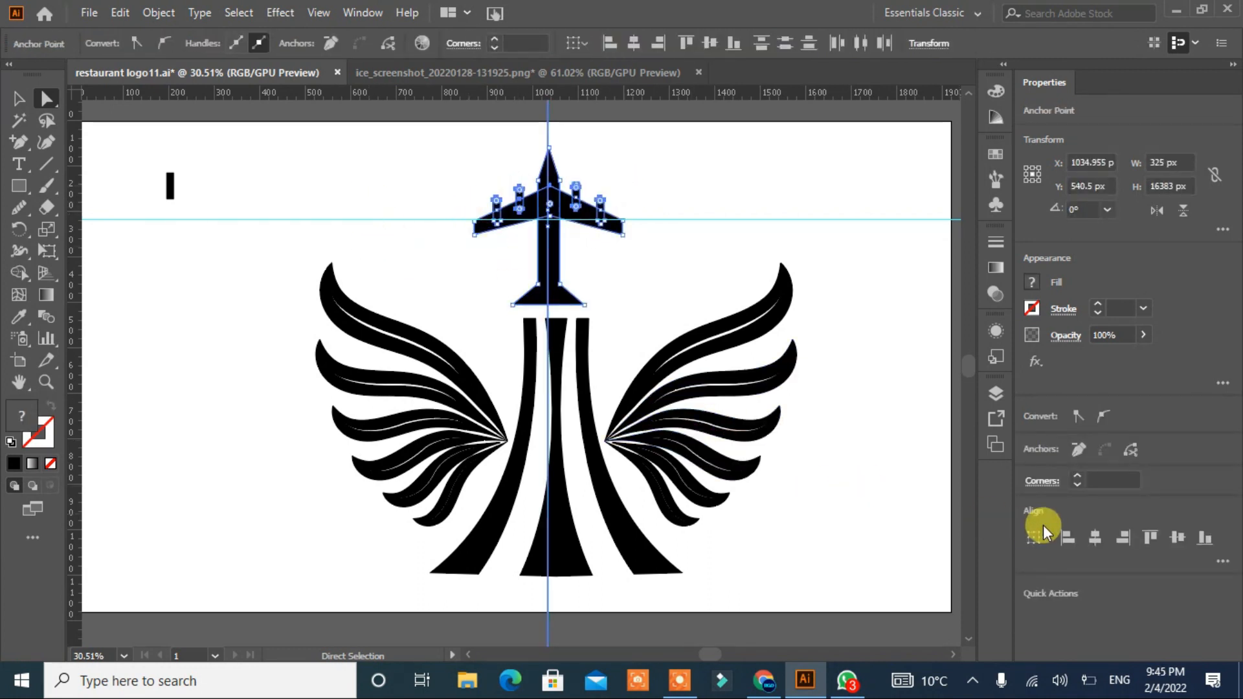
pyautogui.click(18, 98)
pyautogui.moveTo(674, 183); pyautogui.dragTo(422, 208)
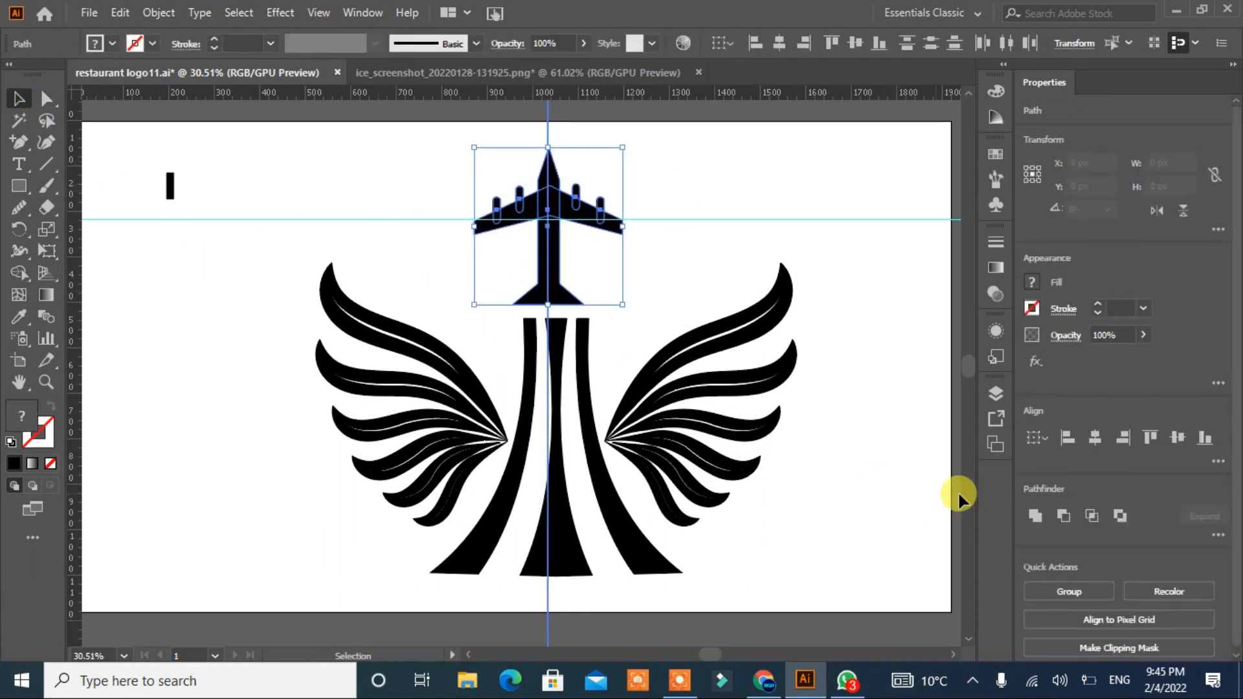
pyautogui.click(1035, 516)
pyautogui.moveTo(678, 189); pyautogui.dragTo(674, 247)
pyautogui.press('Delete')
# Step: Scale the airplane down to about 248 px wide and high and position it centered just above the tower
pyautogui.moveTo(657, 197); pyautogui.dragTo(447, 272)
pyautogui.moveTo(547, 304); pyautogui.dragTo(547, 295)
pyautogui.moveTo(623, 295); pyautogui.dragTo(555, 281)
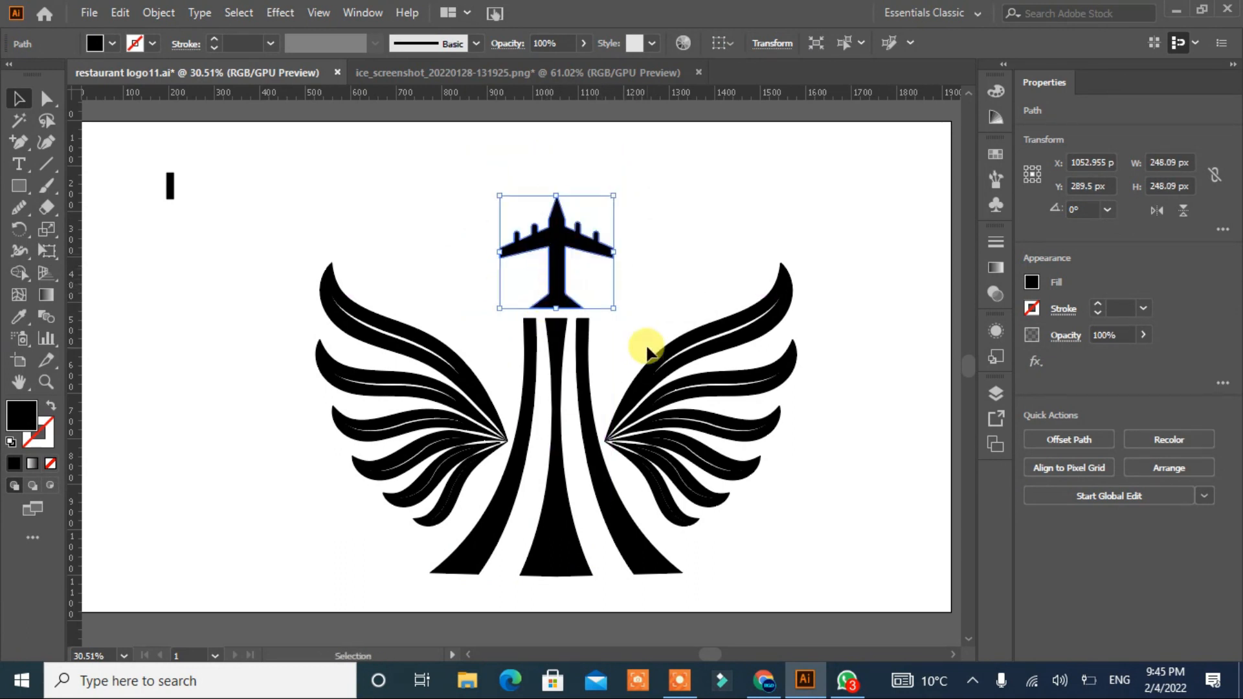
pyautogui.click(643, 324)
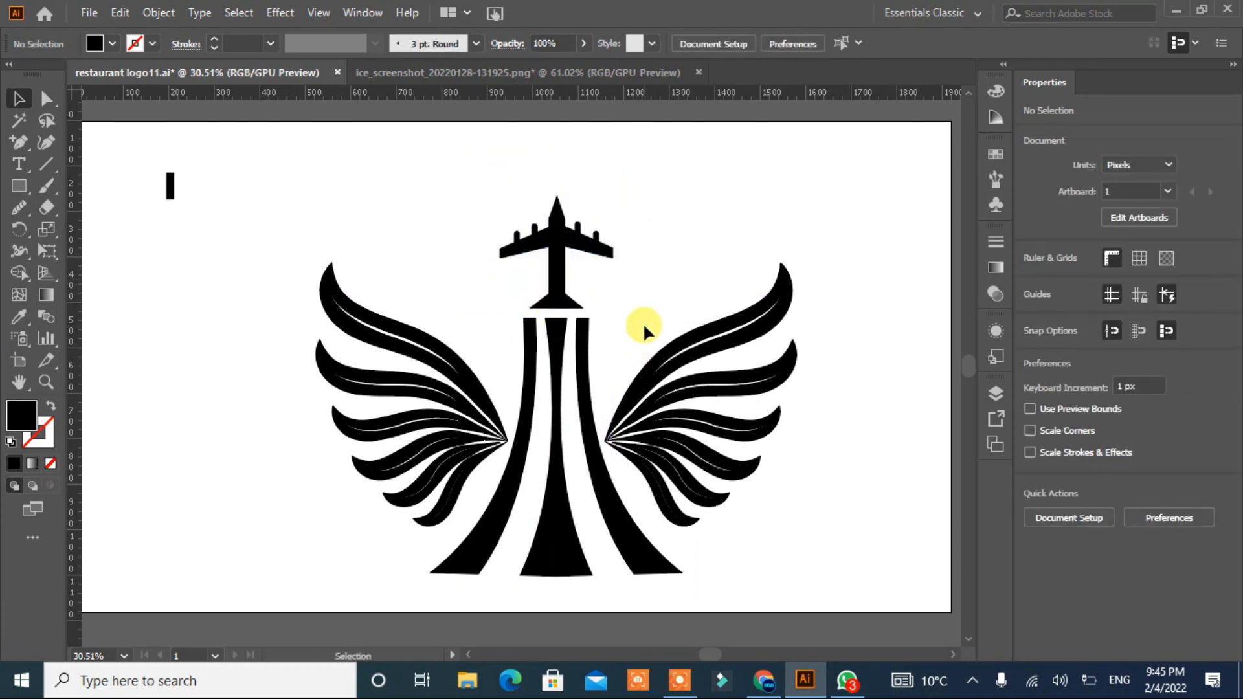
# Step: Lengthen the airplane's nose and round its corners, and delete the spare small rectangle beside the artwork
pyautogui.click(557, 197)
pyautogui.press('a')
pyautogui.moveTo(557, 197); pyautogui.dragTo(669, 237)
pyautogui.click(556, 198)
pyautogui.click(651, 256)
pyautogui.click(549, 220)
pyautogui.click(564, 220)
pyautogui.moveTo(545, 224); pyautogui.dragTo(343, 244)
pyautogui.click(314, 268)
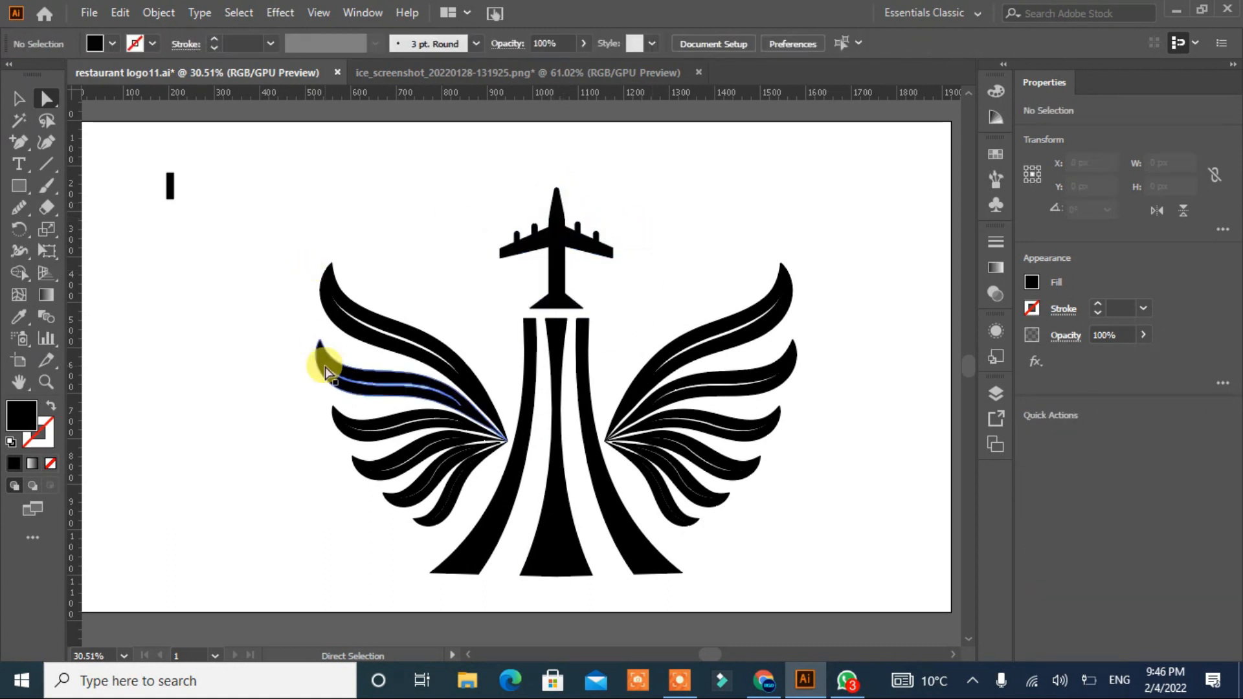
pyautogui.click(169, 186)
pyautogui.press('Delete')
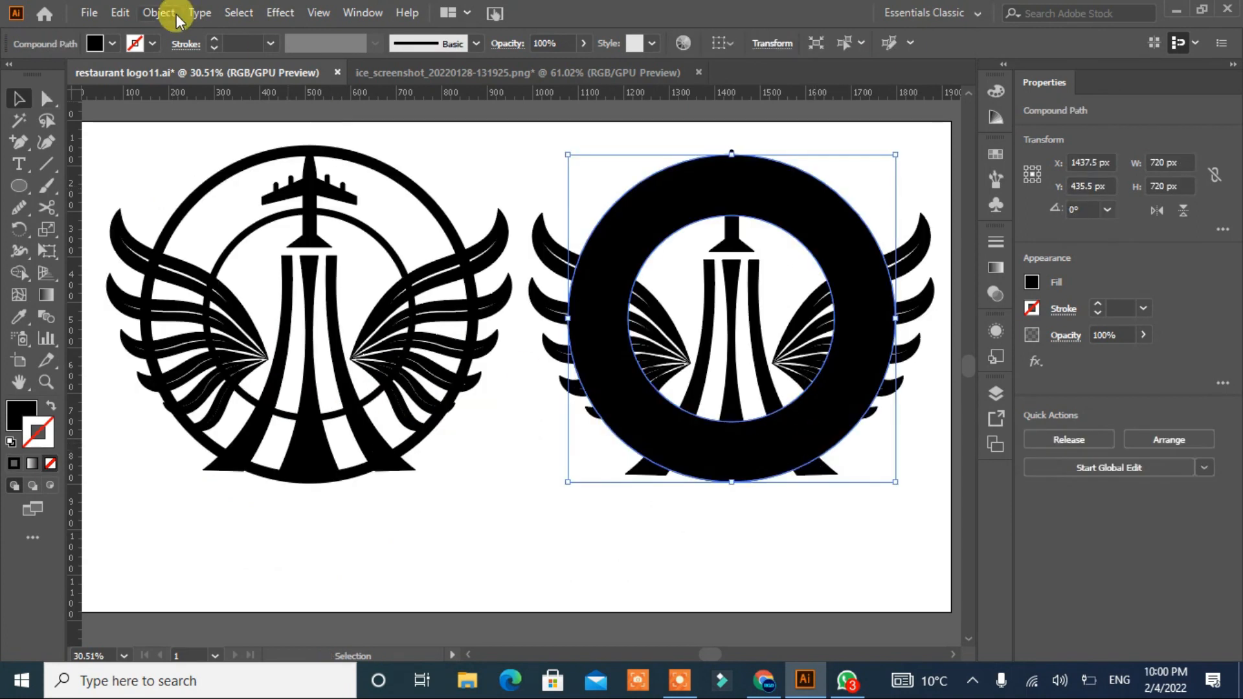
# Step: Offset the solid ring of the second logo by 19 px and make the offset an unfilled outline with a 13 pt stroke
pyautogui.click(158, 13)
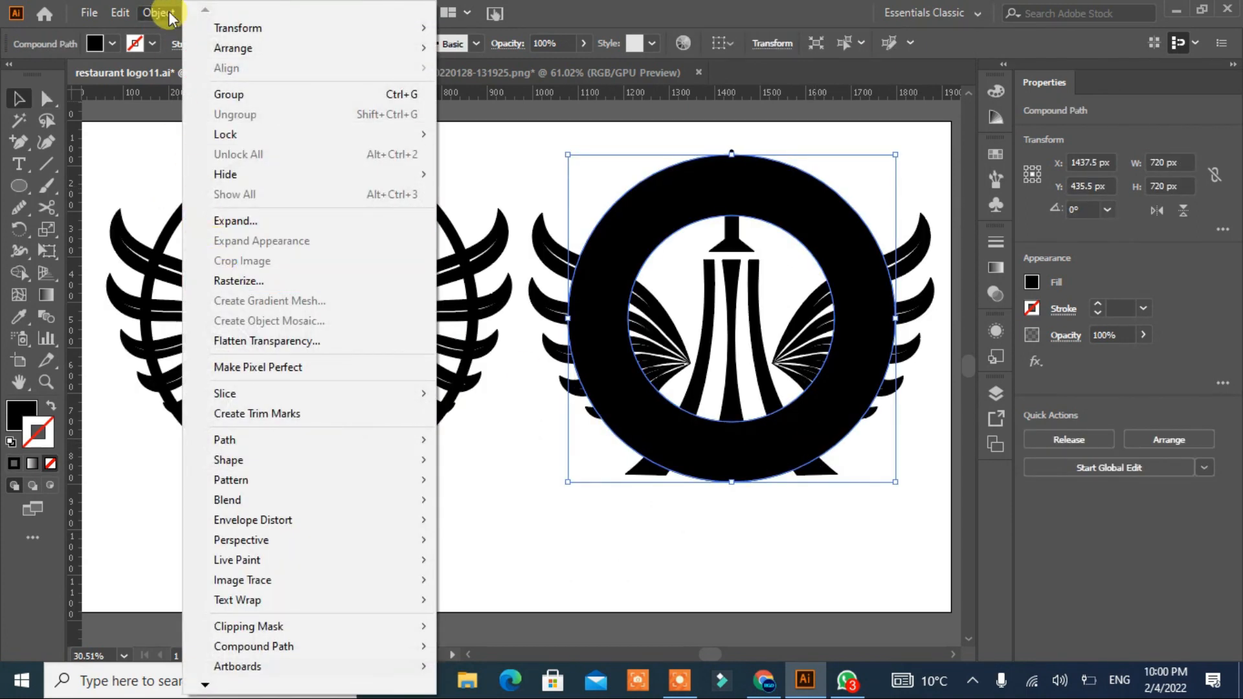
pyautogui.moveTo(216, 436)
pyautogui.click(482, 458)
pyautogui.click(508, 388)
pyautogui.click(602, 386)
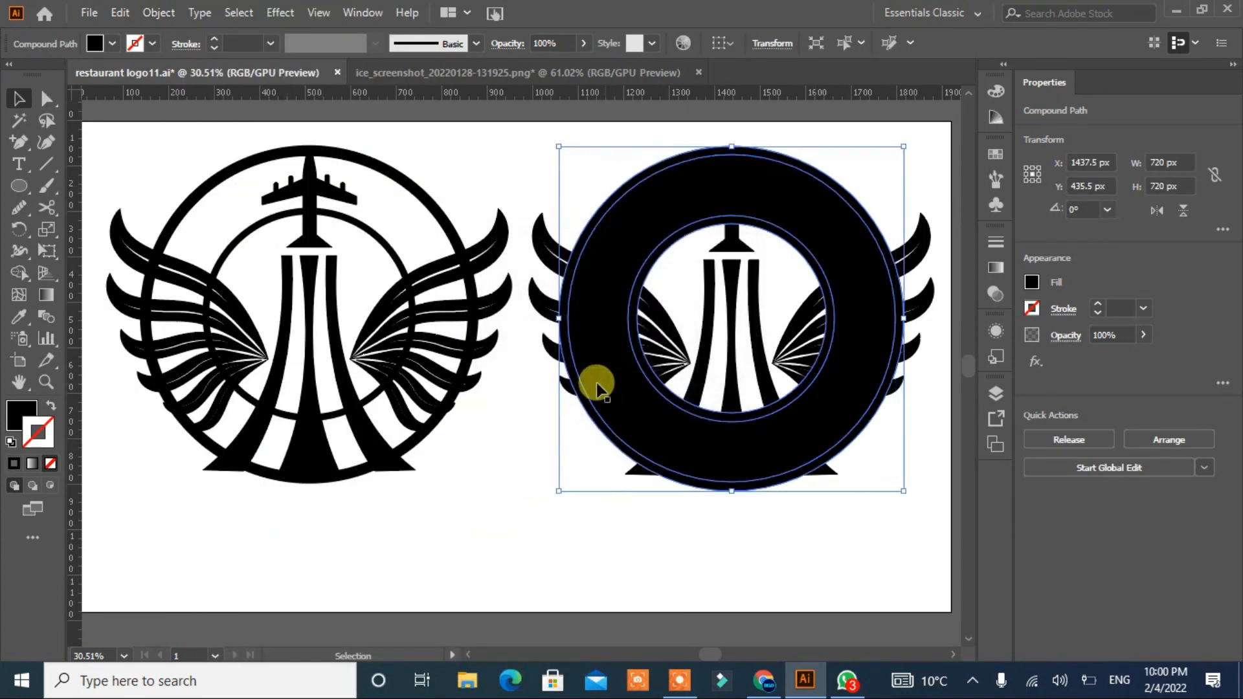
pyautogui.click(51, 406)
pyautogui.click(214, 38)
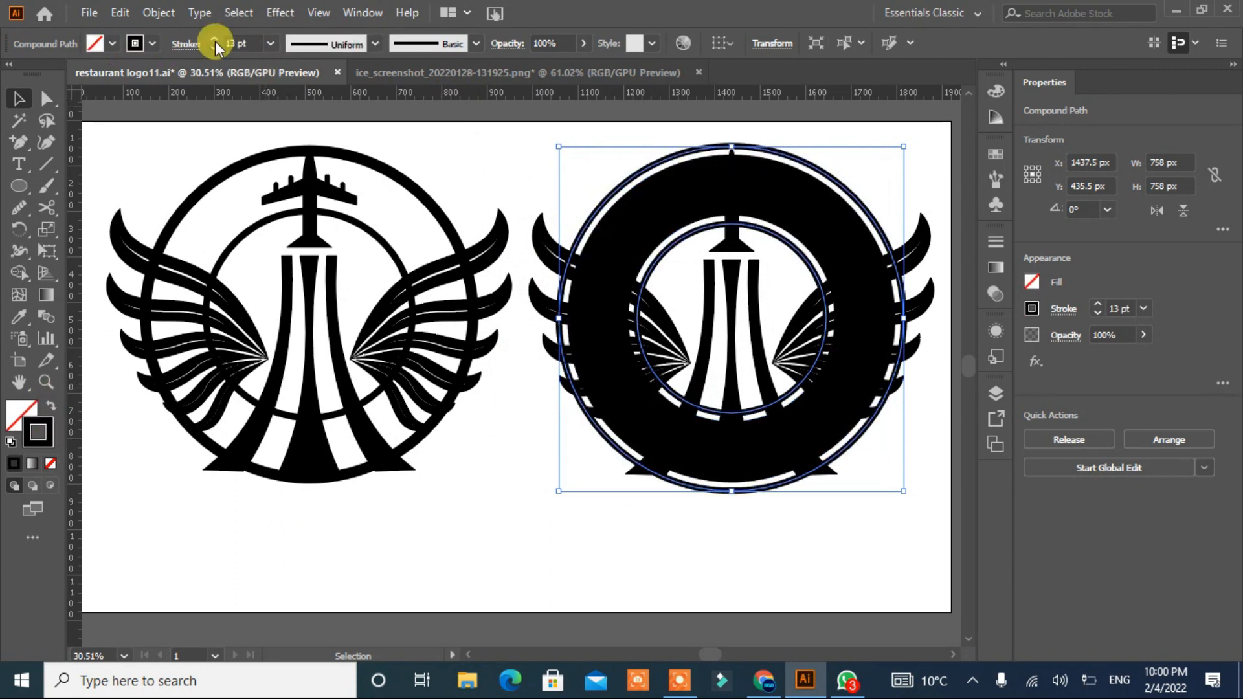
# Step: Expand the ring outlines into filled shapes and send them behind the artwork
pyautogui.click(159, 12)
pyautogui.click(236, 213)
pyautogui.hotkey('ctrl', 'shift', '[')
# Step: Offset the paths of the second logo's wings, tower and airplane group by 19 px with miter joins
pyautogui.click(531, 304)
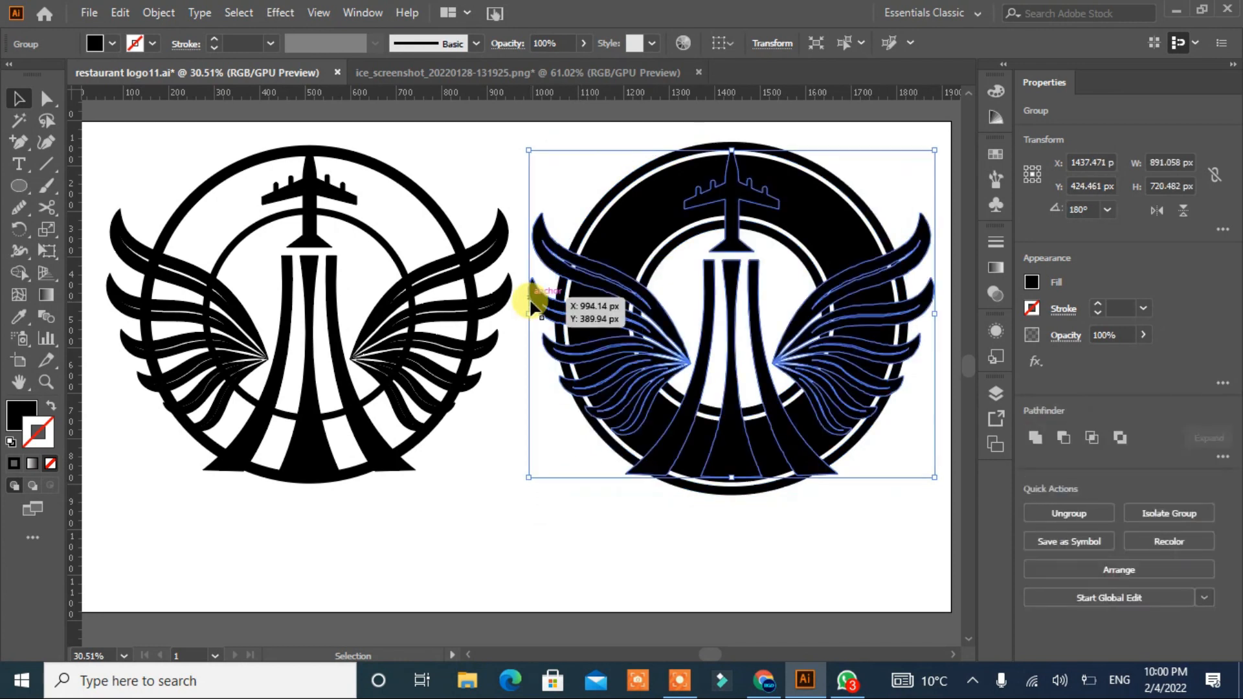
pyautogui.click(158, 13)
pyautogui.moveTo(222, 435)
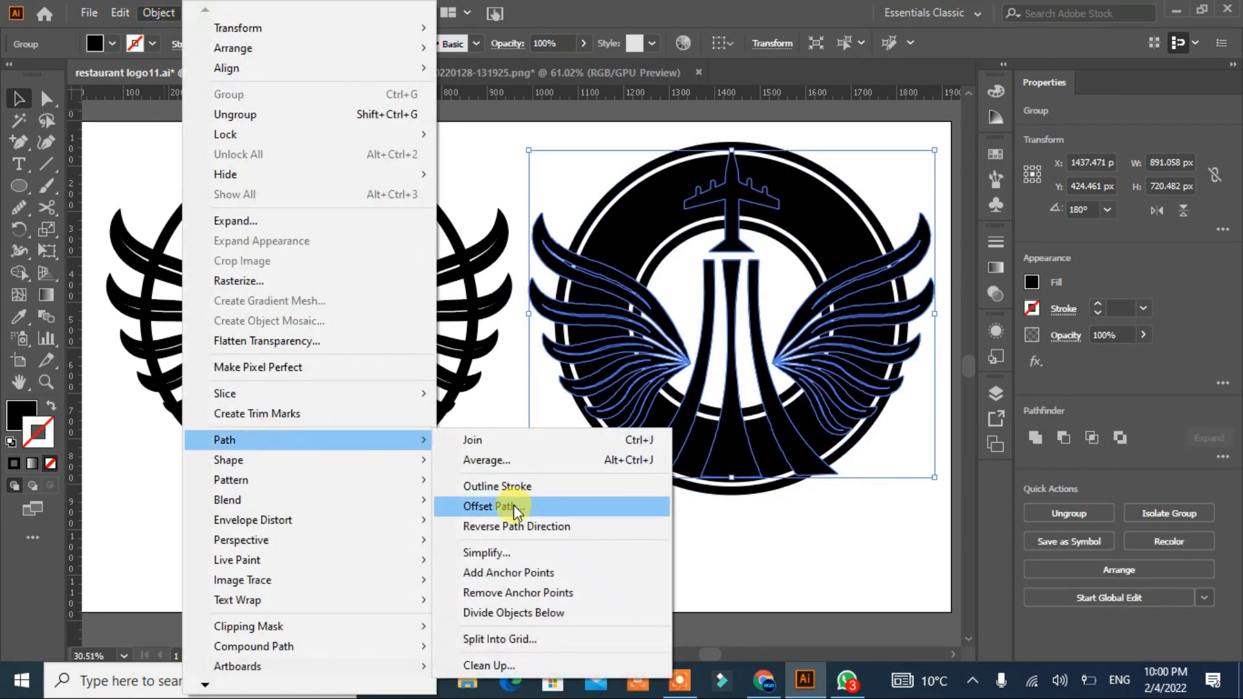
pyautogui.click(511, 505)
pyautogui.moveTo(663, 250); pyautogui.dragTo(372, 189)
pyautogui.click(223, 319)
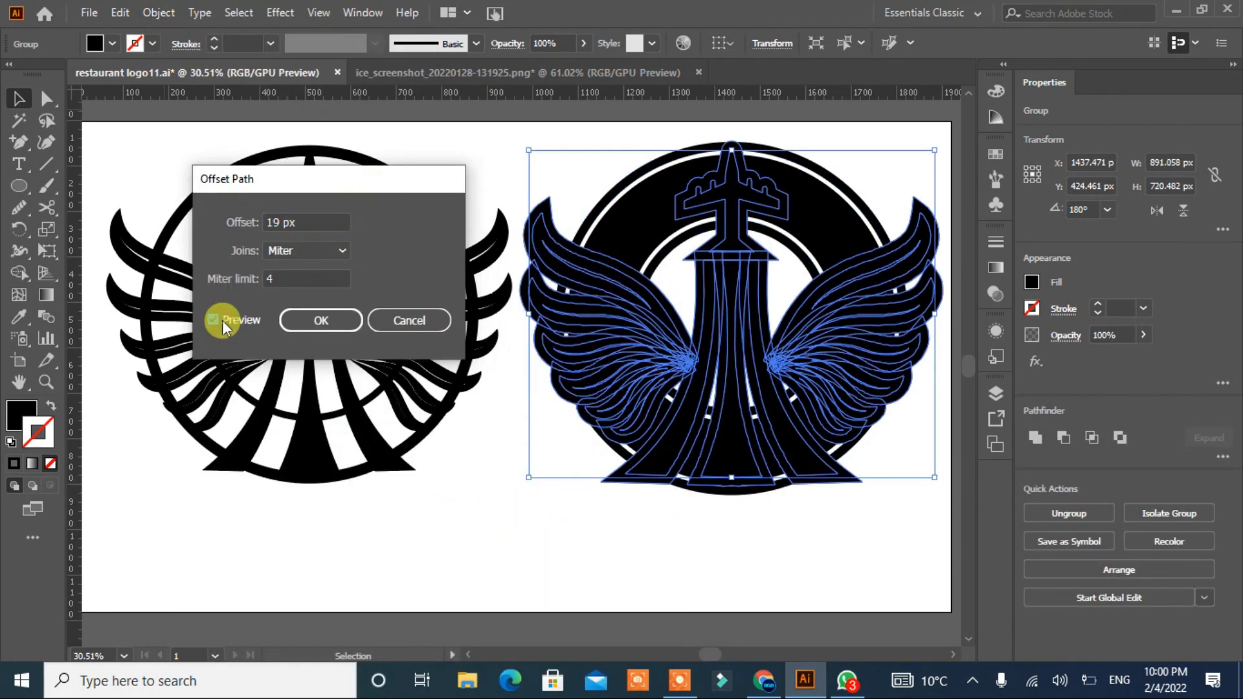
pyautogui.click(350, 326)
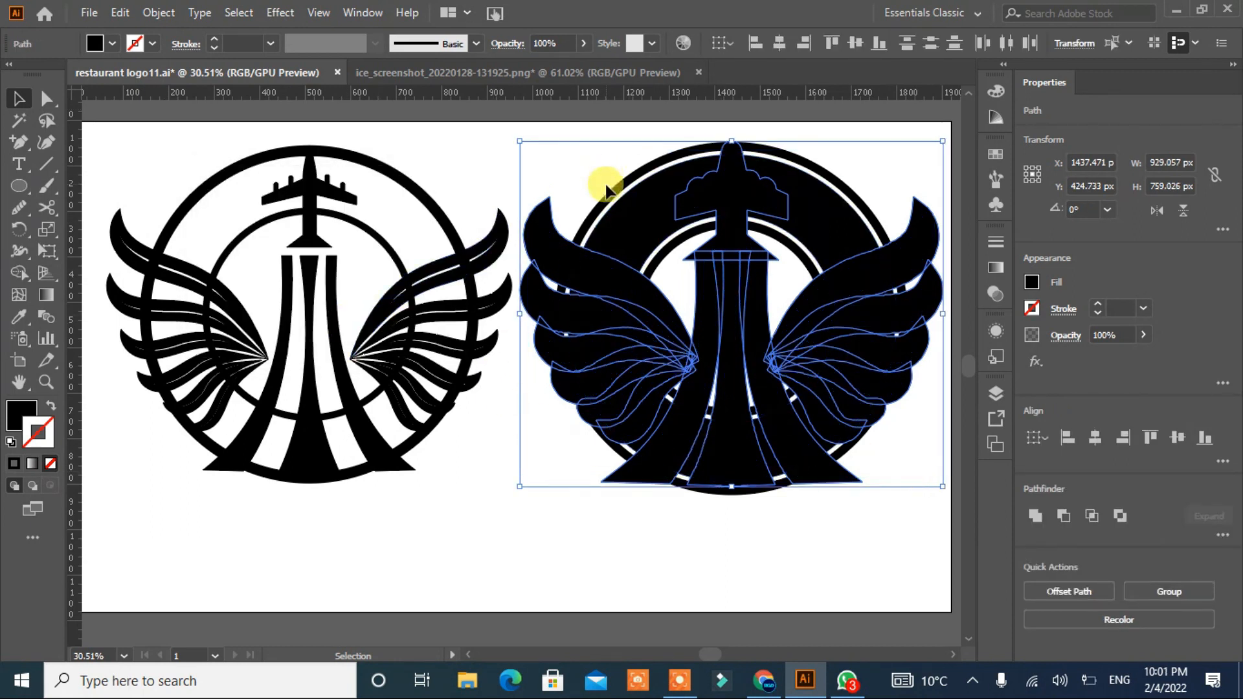
# Step: Select the rings together with the offset shapes and merge the left wing's overlapping regions with the Shape Builder
pyautogui.keyDown('shift'); pyautogui.click(651, 247); pyautogui.keyUp('shift')
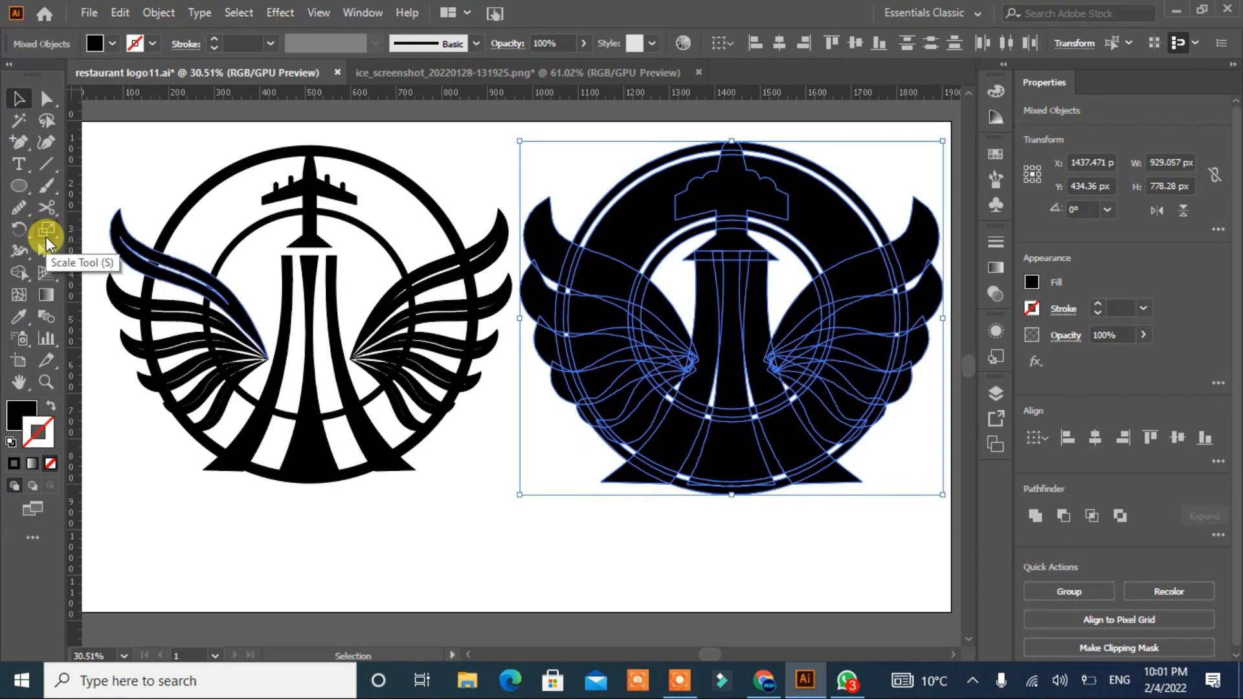
pyautogui.hotkey('ctrl', '+')
pyautogui.hotkey('ctrl', '+')
pyautogui.click(19, 273)
pyautogui.moveTo(220, 262)
pyautogui.mouseDown()
pyautogui.moveTo(354, 313)
pyautogui.moveTo(381, 343)
pyautogui.mouseUp()
pyautogui.moveTo(453, 432)
pyautogui.mouseDown()
pyautogui.moveTo(388, 507)
pyautogui.moveTo(289, 538)
pyautogui.moveTo(332, 540)
pyautogui.moveTo(293, 444)
pyautogui.moveTo(354, 376)
pyautogui.mouseUp()
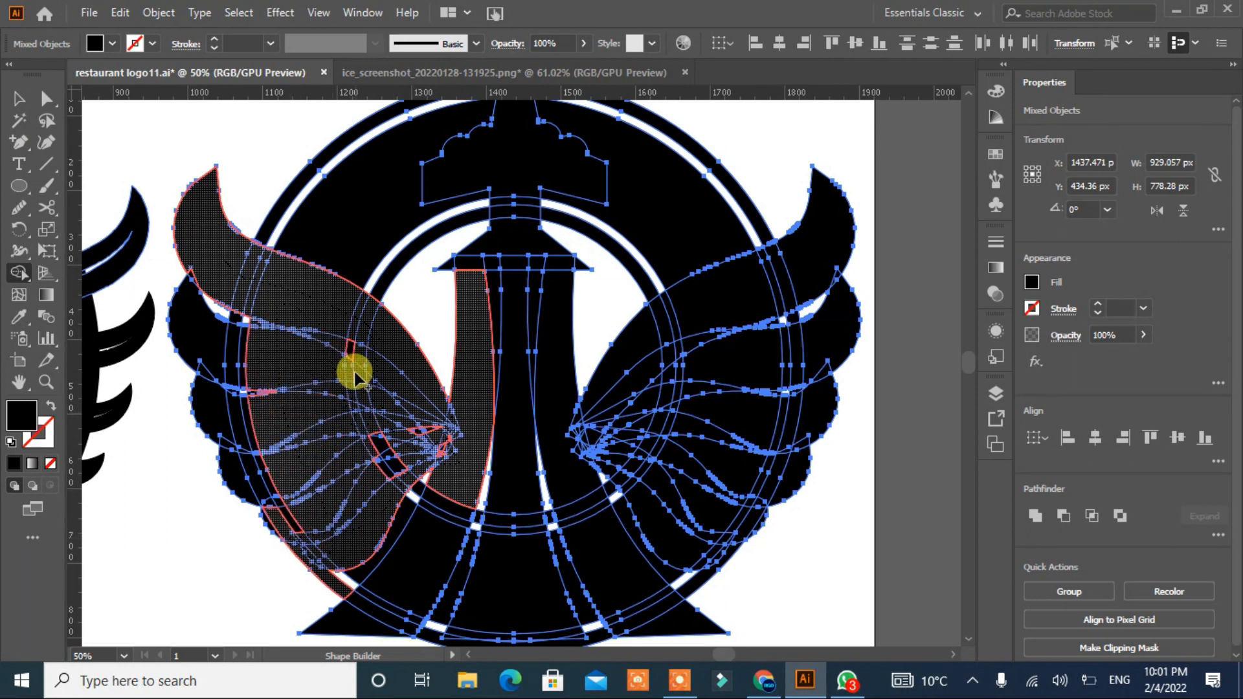
pyautogui.moveTo(304, 451); pyautogui.dragTo(268, 490)
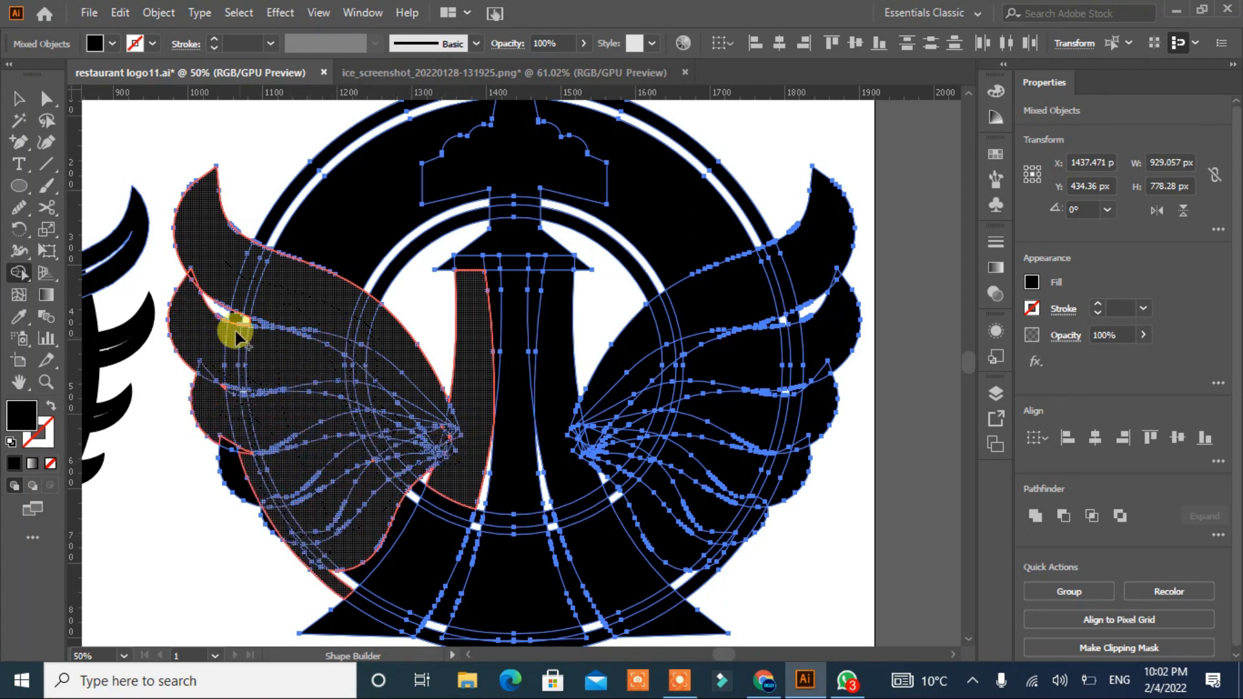
pyautogui.moveTo(355, 532); pyautogui.dragTo(361, 472)
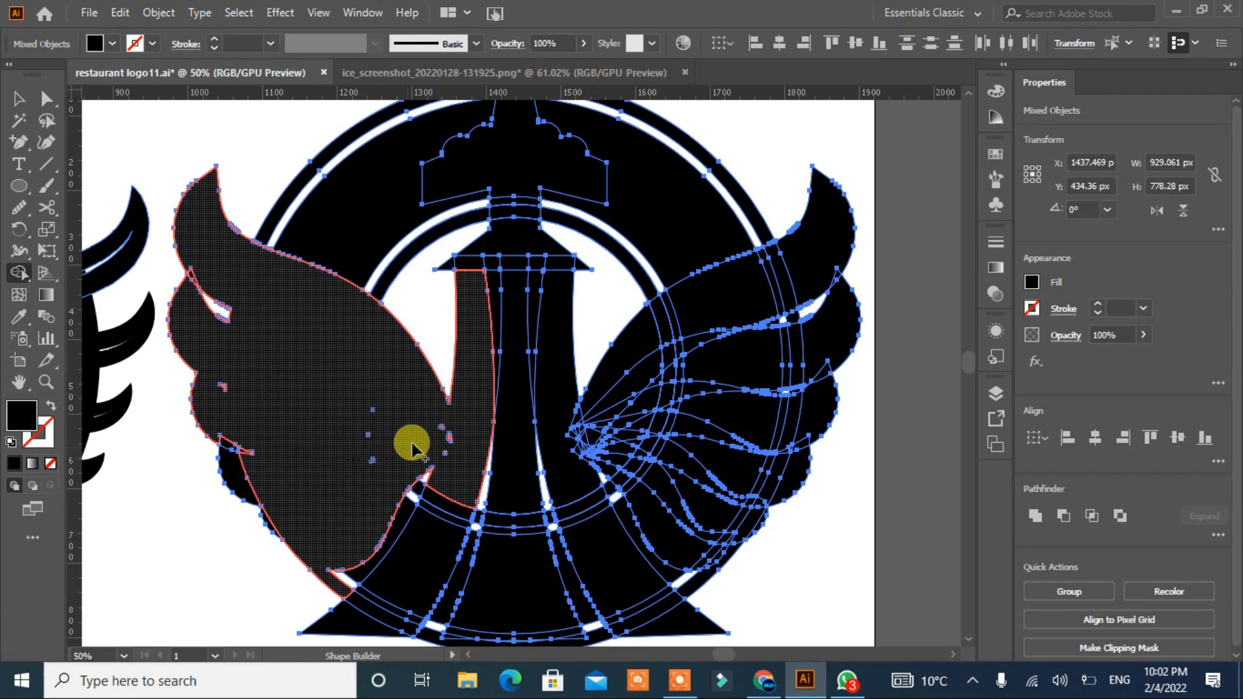
# Step: Try to merge the airplane, tower, right wing and crossed ring regions into the left wing shape
pyautogui.moveTo(490, 301)
pyautogui.mouseDown()
pyautogui.moveTo(453, 266)
pyautogui.moveTo(541, 335)
pyautogui.moveTo(576, 270)
pyautogui.moveTo(506, 182)
pyautogui.moveTo(510, 259)
pyautogui.moveTo(517, 161)
pyautogui.mouseUp()
pyautogui.scroll(1, 515, 157)
pyautogui.moveTo(527, 466)
pyautogui.mouseDown()
pyautogui.moveTo(585, 529)
pyautogui.moveTo(599, 594)
pyautogui.moveTo(618, 434)
pyautogui.moveTo(631, 510)
pyautogui.moveTo(666, 506)
pyautogui.moveTo(734, 346)
pyautogui.moveTo(787, 368)
pyautogui.mouseUp()
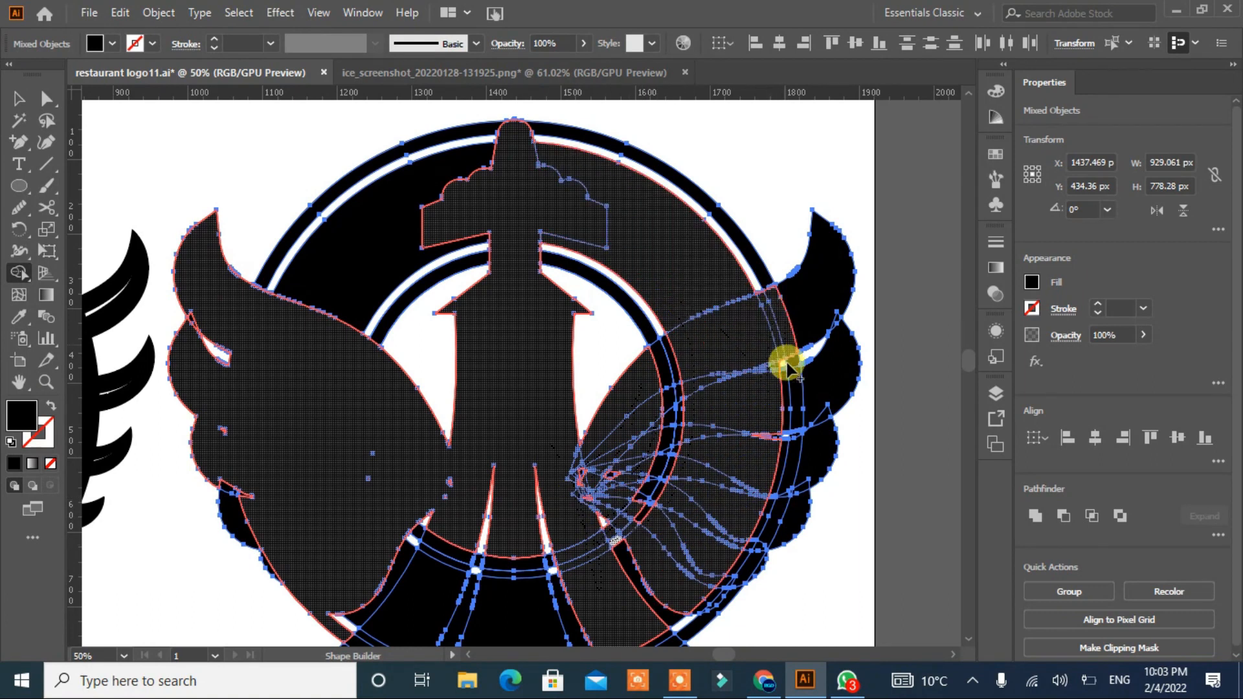
pyautogui.moveTo(784, 446)
pyautogui.mouseDown()
pyautogui.moveTo(758, 434)
pyautogui.moveTo(742, 351)
pyautogui.mouseUp()
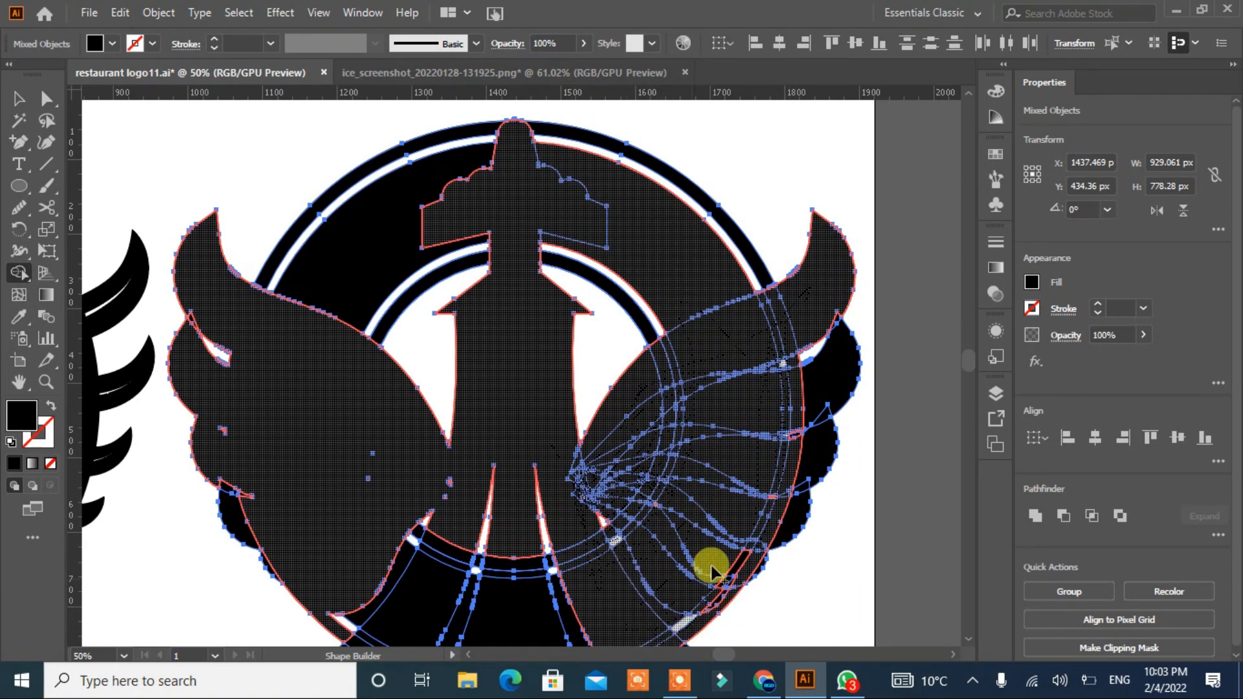
pyautogui.moveTo(772, 538); pyautogui.dragTo(795, 465)
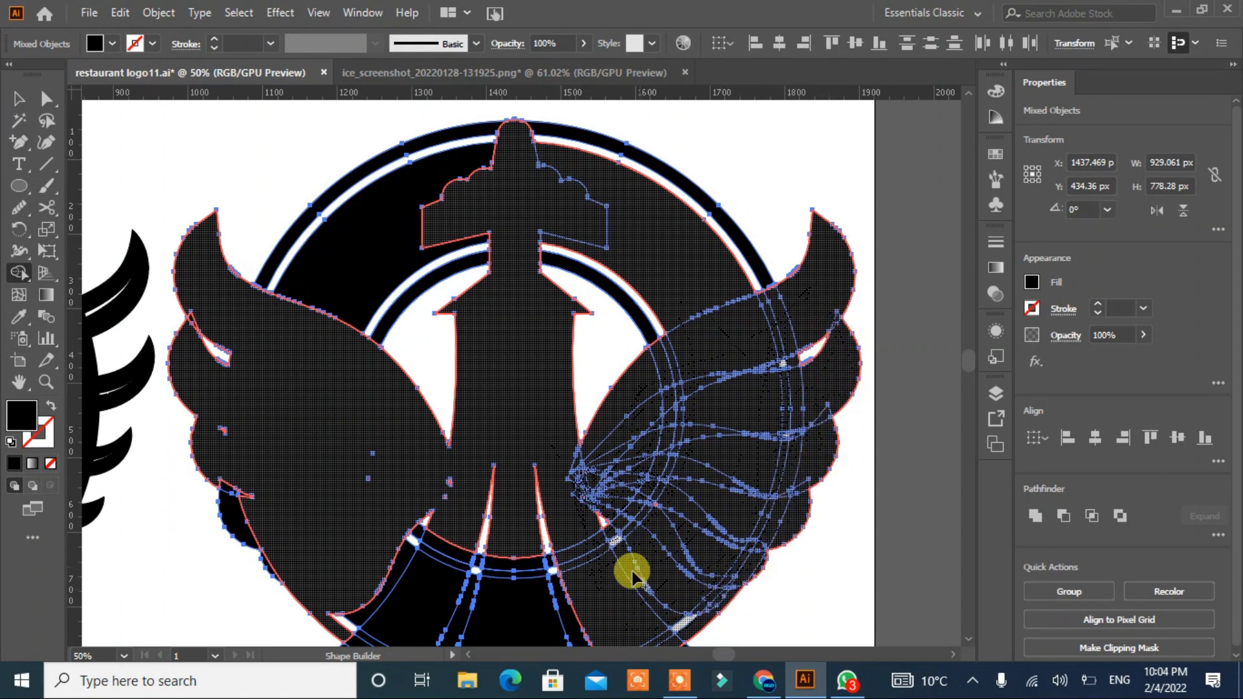
pyautogui.moveTo(634, 574); pyautogui.dragTo(622, 537)
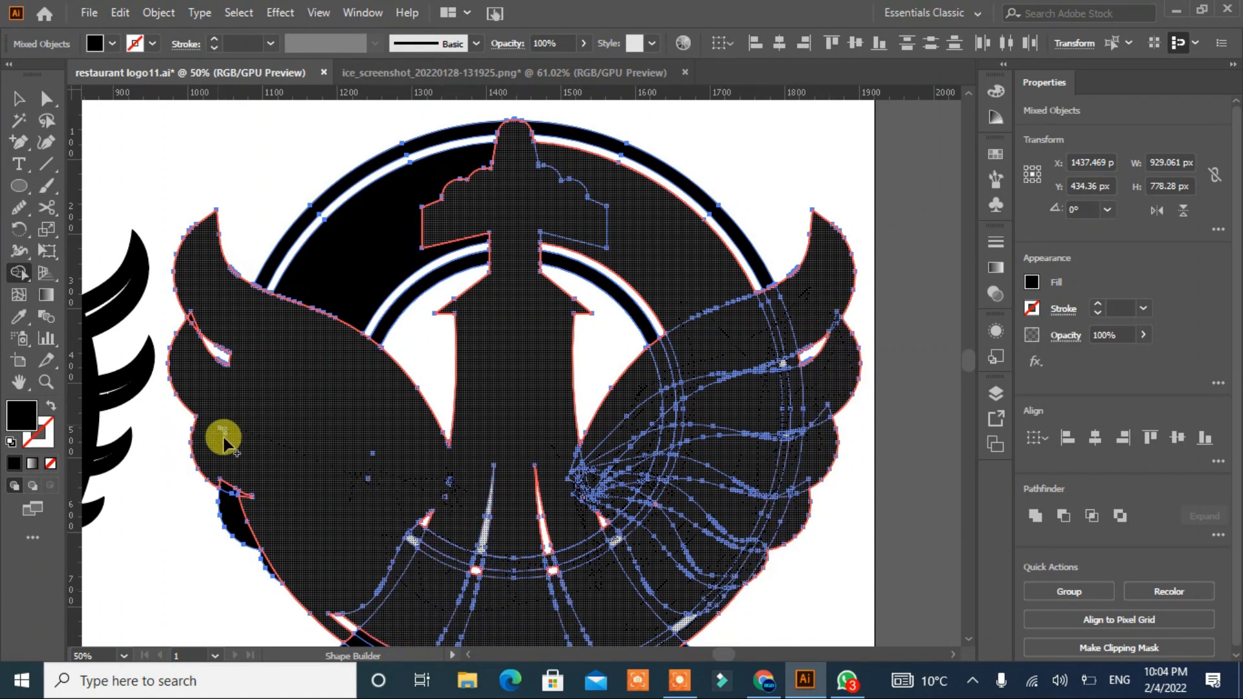
pyautogui.moveTo(359, 608); pyautogui.dragTo(420, 609)
pyautogui.scroll(-2, 497, 477)
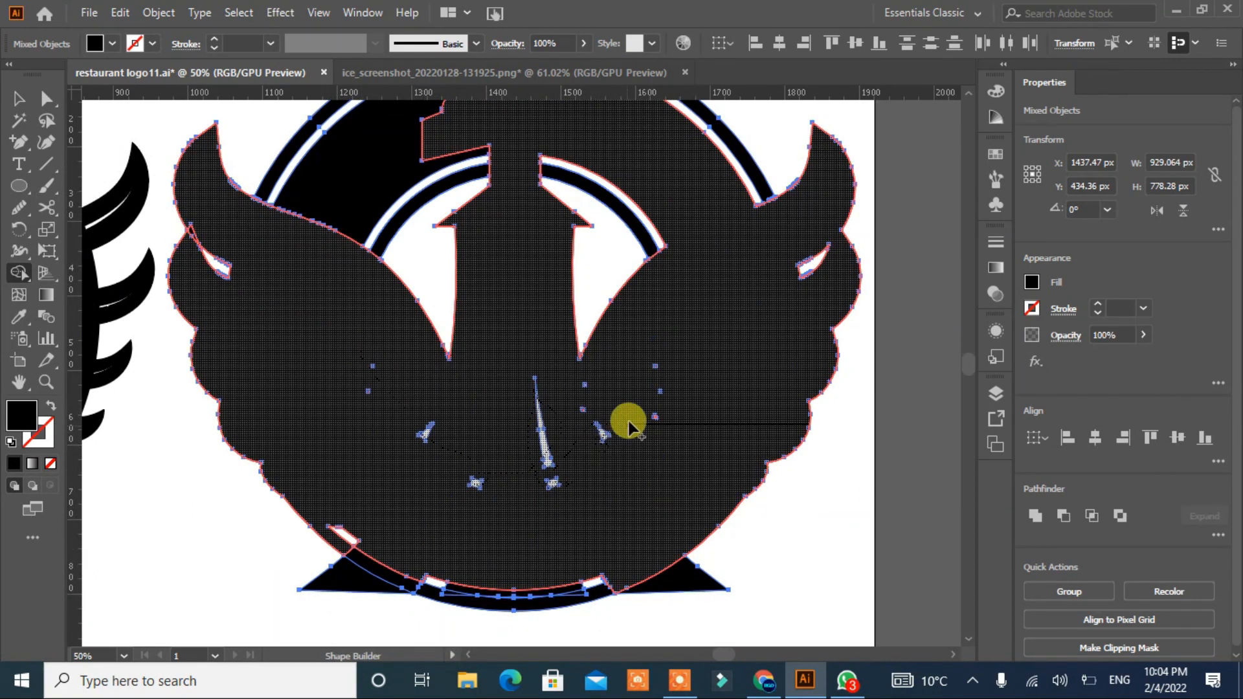
pyautogui.hotkey('ctrl', 'z')
# Step: Merge the right wing's overlapping regions with the tower and left wing regions using the Shape Builder
pyautogui.moveTo(655, 354)
pyautogui.mouseDown()
pyautogui.moveTo(818, 323)
pyautogui.moveTo(696, 308)
pyautogui.moveTo(739, 317)
pyautogui.mouseUp()
pyautogui.moveTo(717, 364)
pyautogui.mouseDown()
pyautogui.moveTo(755, 446)
pyautogui.moveTo(788, 375)
pyautogui.moveTo(702, 444)
pyautogui.mouseUp()
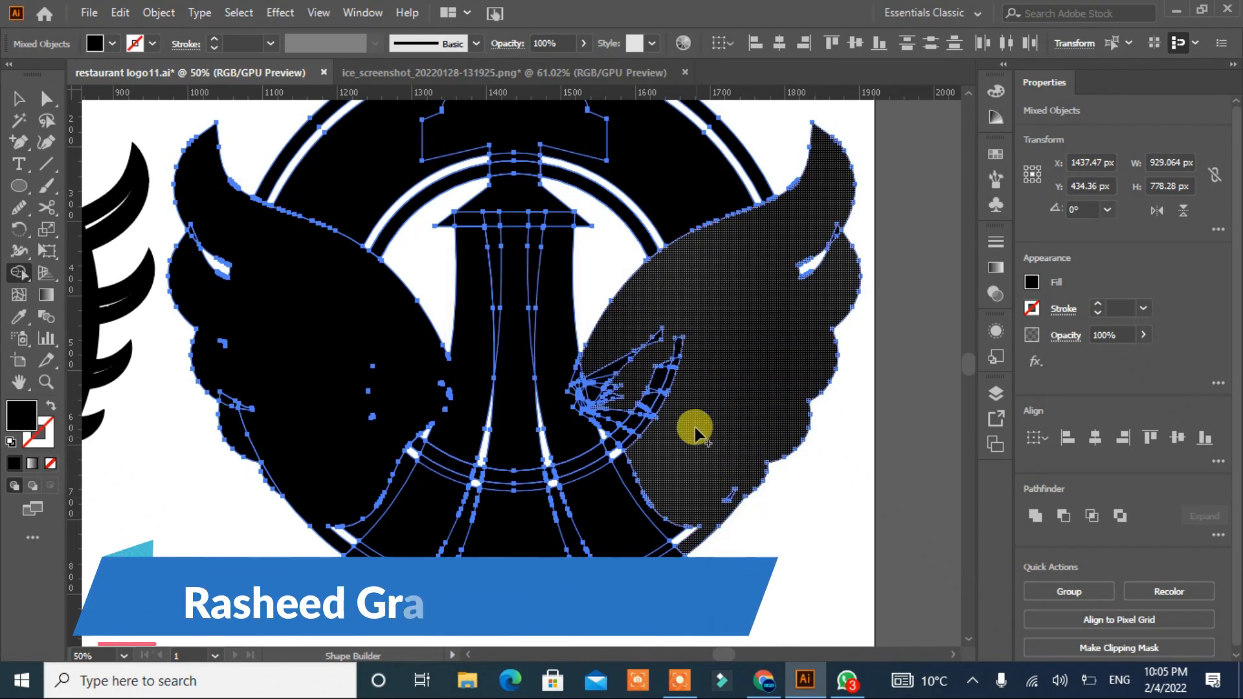
pyautogui.moveTo(642, 371)
pyautogui.mouseDown()
pyautogui.moveTo(613, 361)
pyautogui.moveTo(644, 442)
pyautogui.mouseUp()
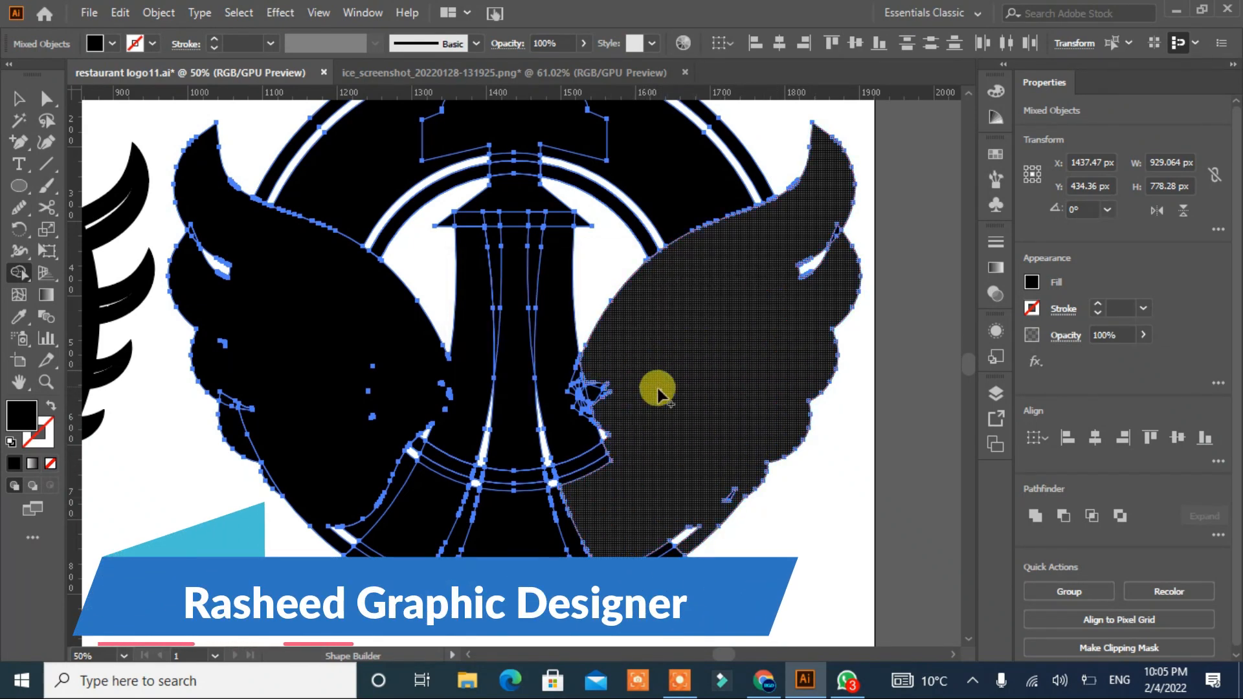
pyautogui.moveTo(623, 387)
pyautogui.mouseDown()
pyautogui.moveTo(538, 465)
pyautogui.moveTo(559, 419)
pyautogui.moveTo(423, 514)
pyautogui.moveTo(387, 458)
pyautogui.moveTo(535, 347)
pyautogui.mouseUp()
pyautogui.moveTo(578, 223)
pyautogui.mouseDown()
pyautogui.moveTo(485, 456)
pyautogui.moveTo(655, 387)
pyautogui.moveTo(425, 452)
pyautogui.mouseUp()
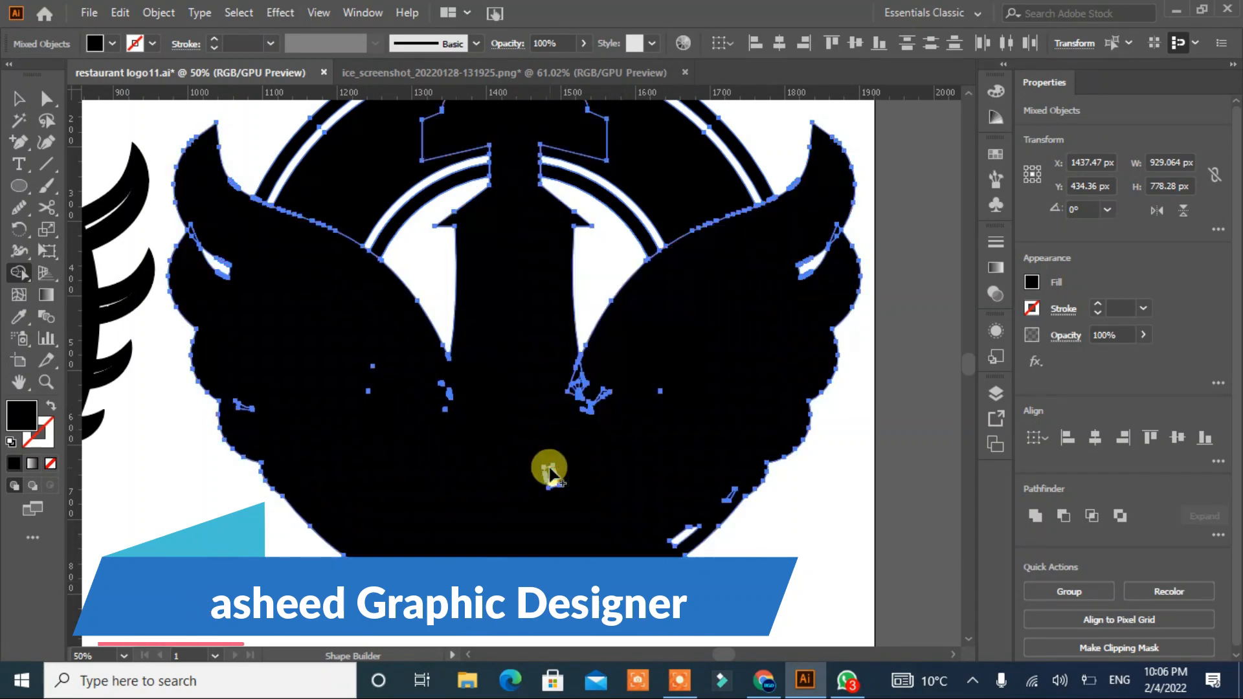
# Step: Merge the remaining slivers inside the wings, tower base and ring crossings into the single offset silhouette
pyautogui.scroll(-3, 570, 453)
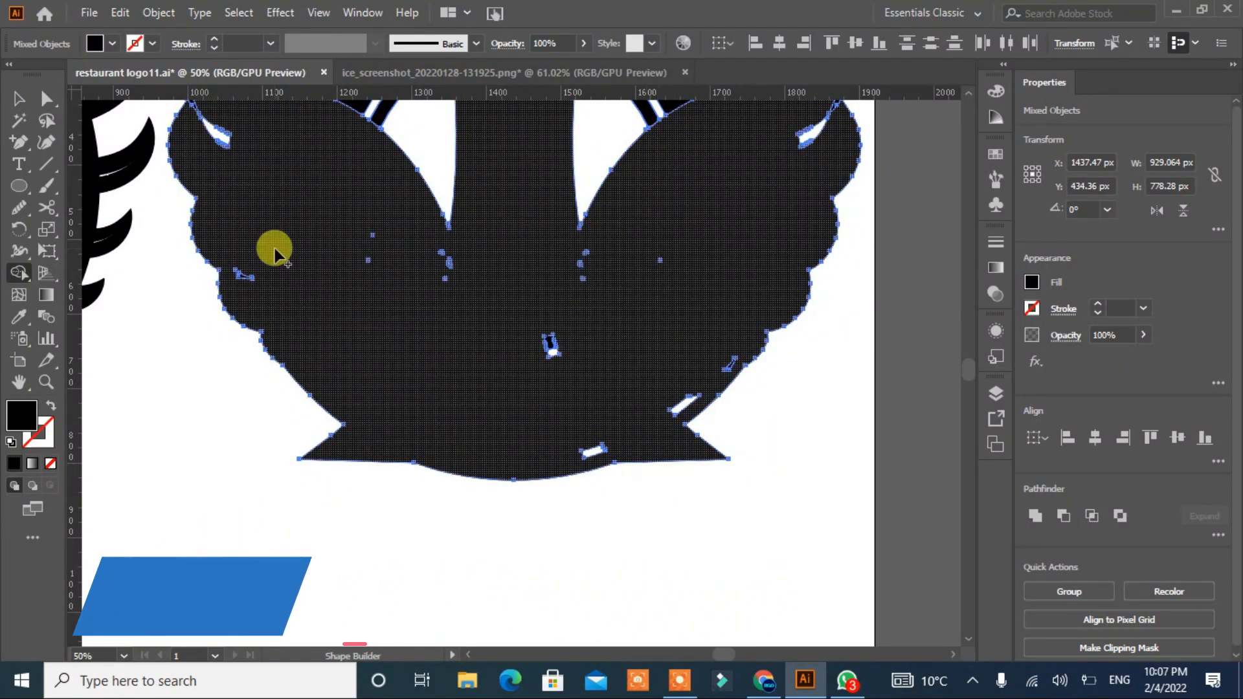
pyautogui.scroll(3, 213, 220)
pyautogui.moveTo(531, 474); pyautogui.dragTo(670, 385)
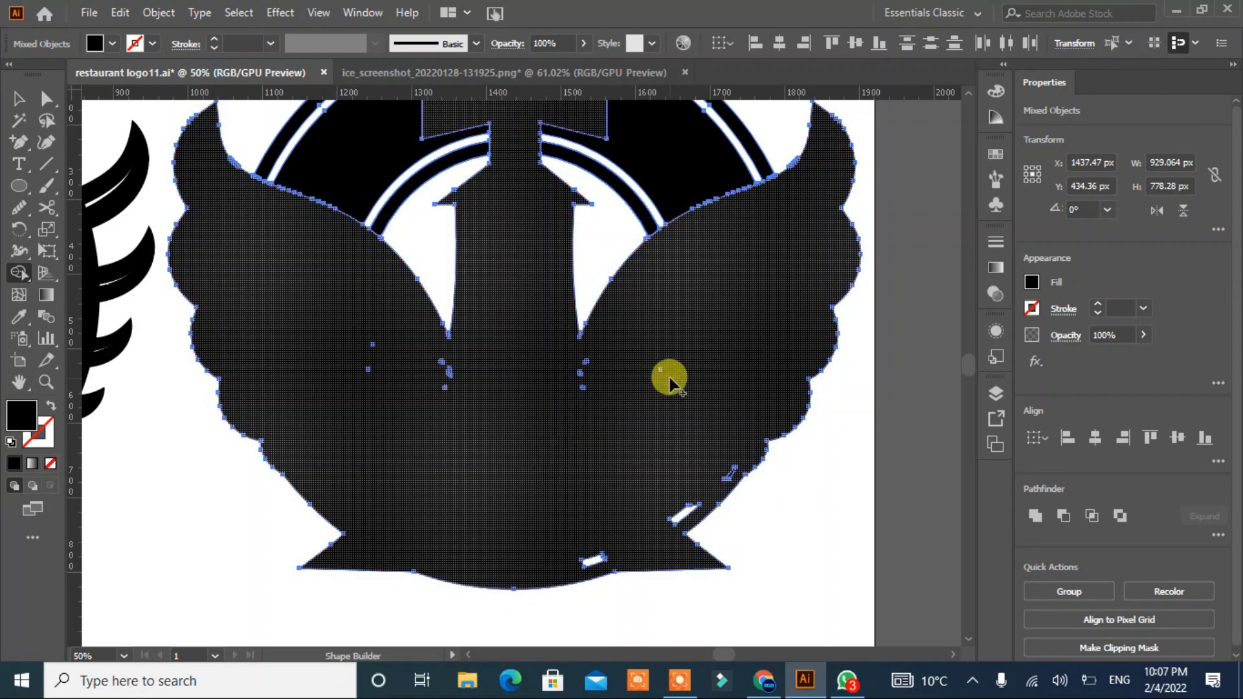
pyautogui.scroll(8, 499, 438)
pyautogui.scroll(-9, 516, 518)
pyautogui.moveTo(516, 496)
pyautogui.mouseDown()
pyautogui.moveTo(600, 547)
pyautogui.moveTo(730, 451)
pyautogui.mouseUp()
pyautogui.click(588, 391)
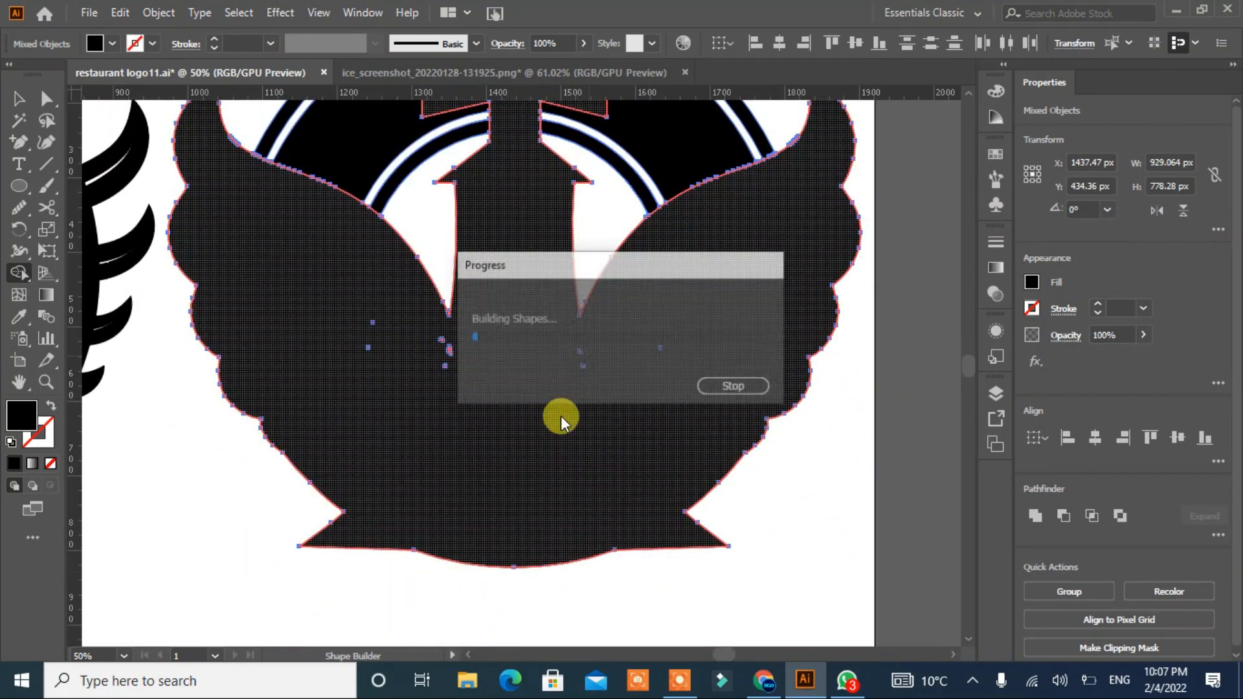
pyautogui.moveTo(372, 312); pyautogui.dragTo(447, 364)
pyautogui.moveTo(557, 380); pyautogui.dragTo(608, 355)
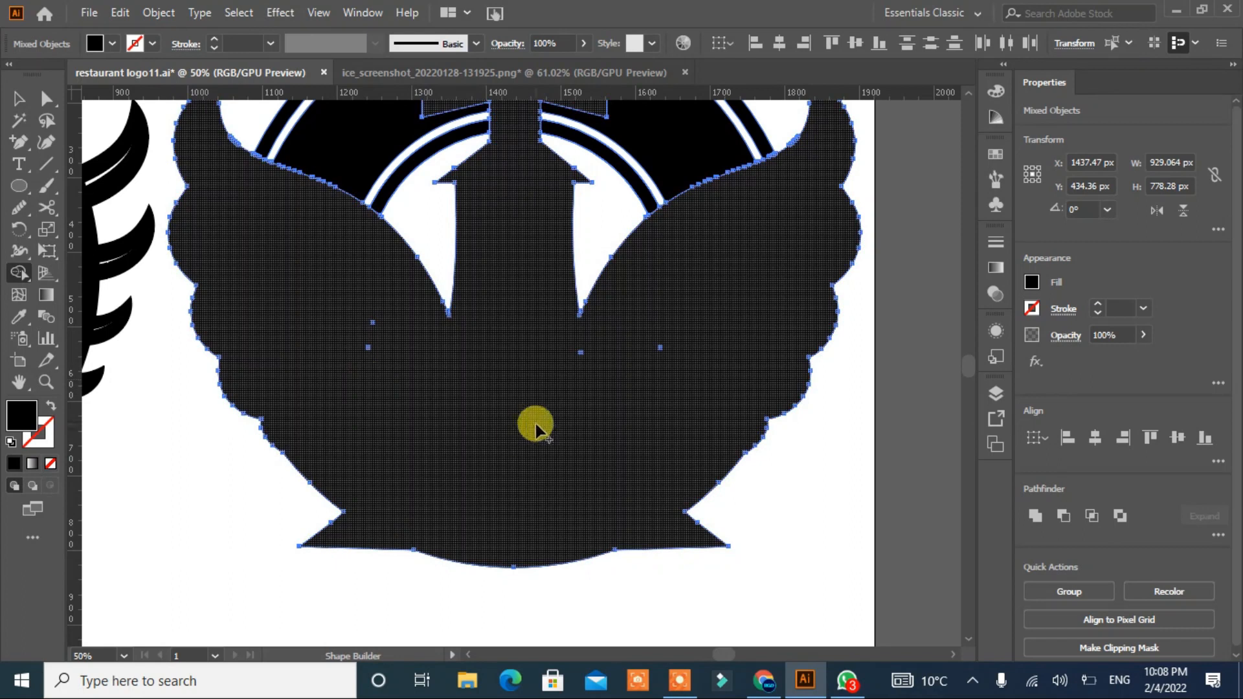
# Step: Remove the merged offset silhouette from the rings with the Shape Builder, leaving gaps around the second logo's artwork
pyautogui.keyDown('alt'); pyautogui.click(535, 424); pyautogui.keyUp('alt')
pyautogui.scroll(3, 730, 494)
pyautogui.scroll(-4, 730, 495)
pyautogui.scroll(5, 730, 495)
pyautogui.scroll(-1, 730, 494)
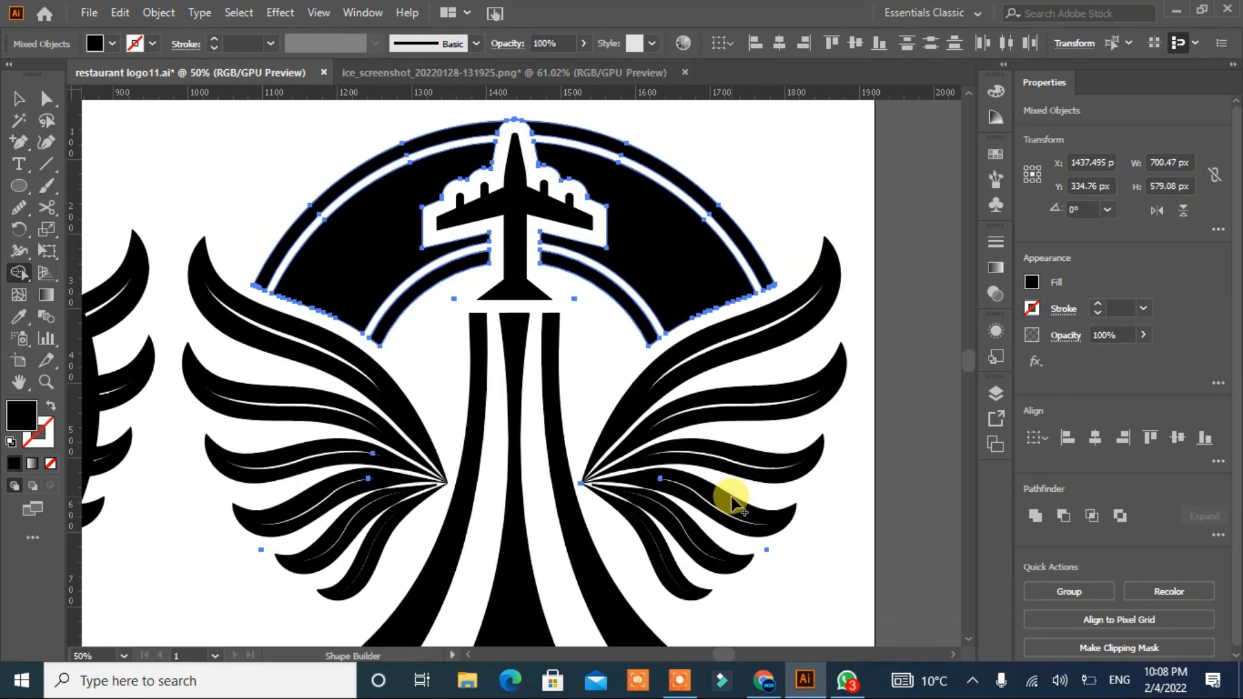
pyautogui.hotkey('ctrl', '0')
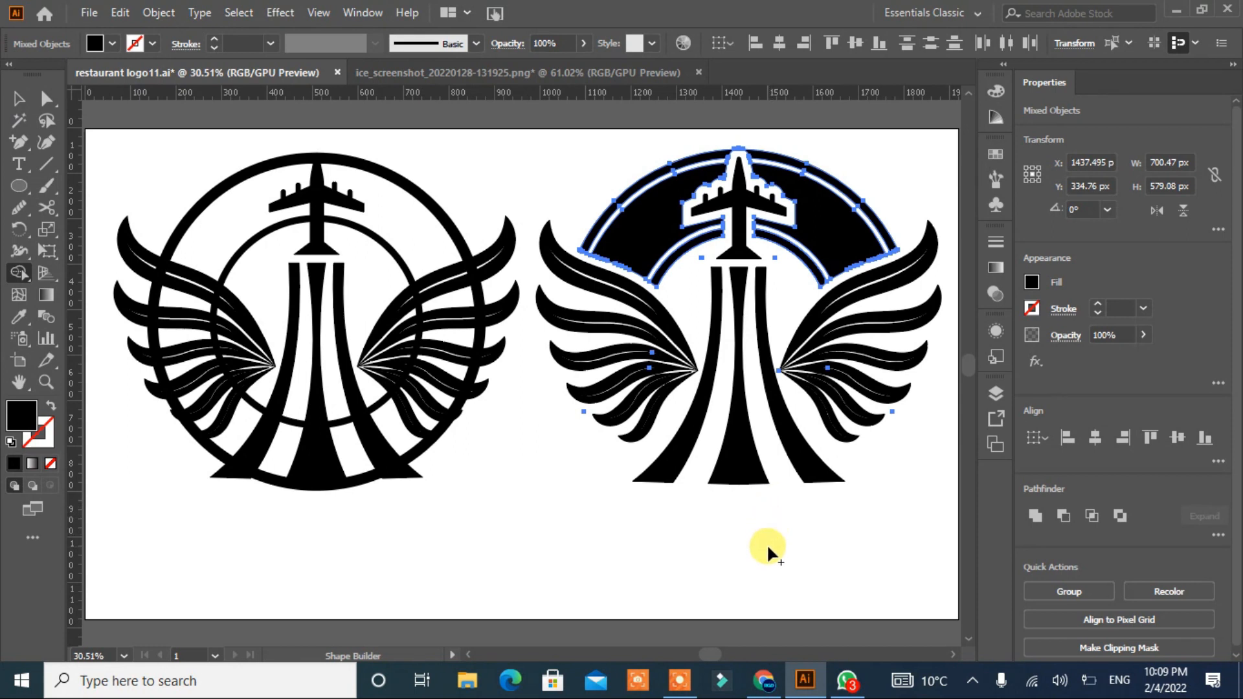
# Step: Group the first logo's artwork and move it partly off the artboard's left edge
pyautogui.moveTo(212, 522); pyautogui.dragTo(208, 518)
pyautogui.click(19, 99)
pyautogui.moveTo(442, 173); pyautogui.dragTo(212, 447)
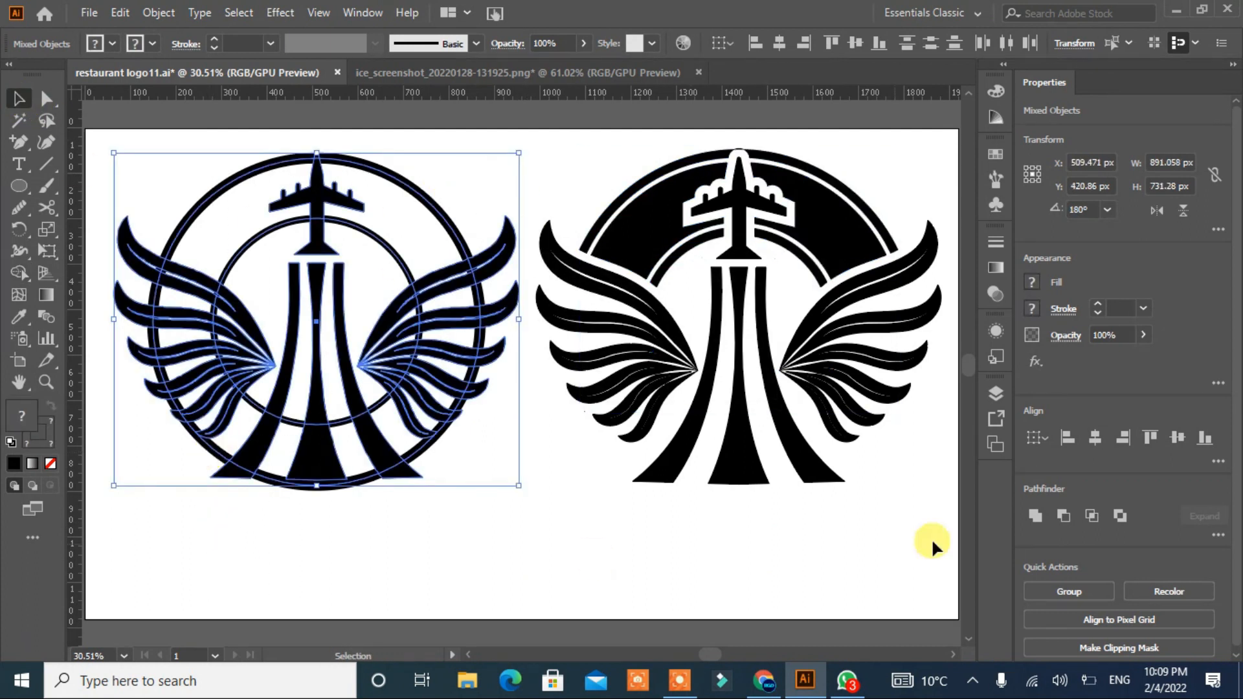
pyautogui.click(1074, 586)
pyautogui.click(995, 445)
pyautogui.rightClick(379, 443)
pyautogui.click(570, 541)
pyautogui.moveTo(371, 435); pyautogui.dragTo(88, 453)
# Step: Reposition the second logo near the middle of the artboard and check its paths in outline view
pyautogui.moveTo(875, 175); pyautogui.dragTo(660, 380)
pyautogui.moveTo(737, 296); pyautogui.dragTo(524, 323)
pyautogui.click(937, 389)
pyautogui.click(674, 596)
pyautogui.moveTo(711, 199); pyautogui.dragTo(574, 499)
pyautogui.hotkey('ctrl', 'y')
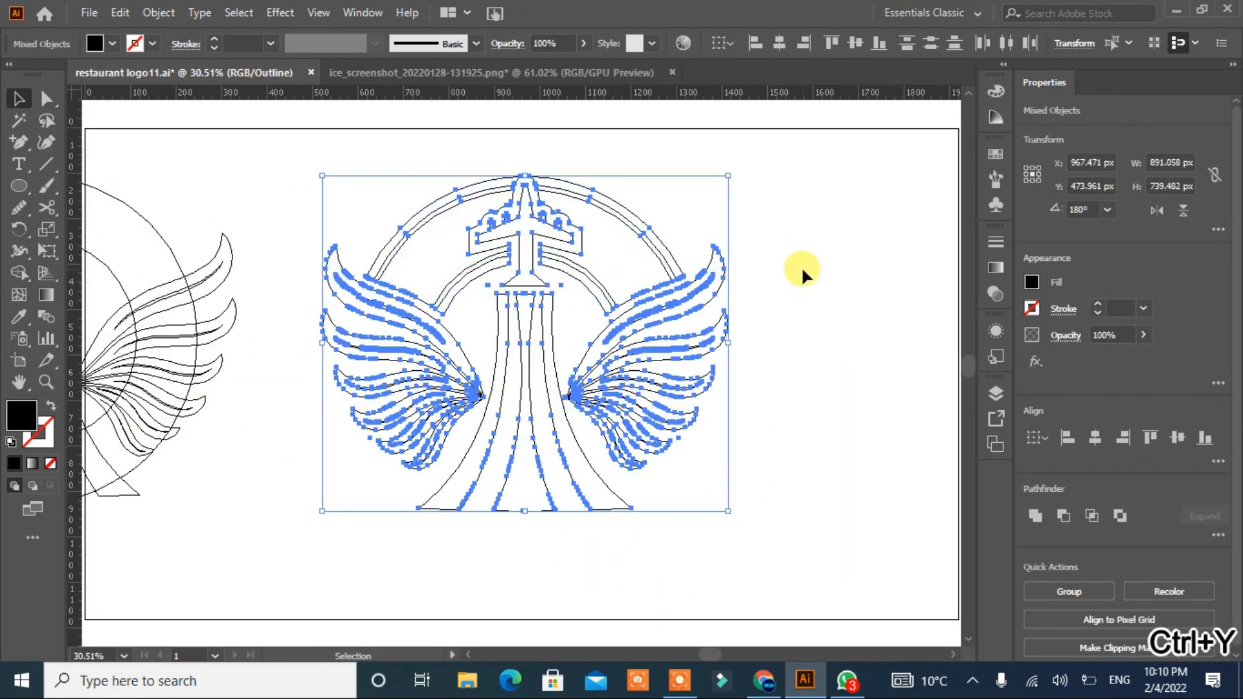
pyautogui.click(787, 394)
pyautogui.hotkey('ctrl', 'y')
pyautogui.moveTo(755, 216); pyautogui.dragTo(311, 436)
pyautogui.moveTo(420, 425); pyautogui.dragTo(488, 396)
pyautogui.click(638, 525)
# Step: Draw a black rectangle about 764 by 167 px and center it over the tower's base
pyautogui.moveTo(21, 193); pyautogui.dragTo(116, 178)
pyautogui.moveTo(447, 527); pyautogui.dragTo(756, 558)
pyautogui.moveTo(582, 514); pyautogui.dragTo(591, 493)
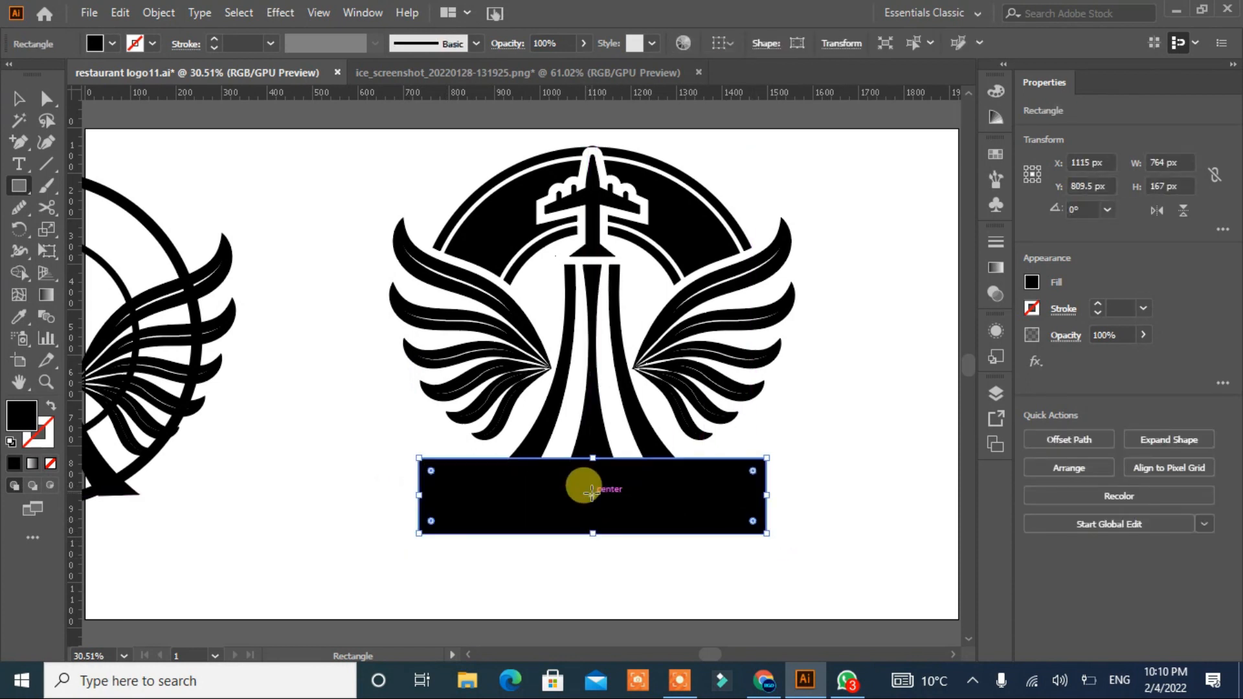
# Step: Draw a rectangle about 203 by 167 px at the banner's lower left end and duplicate it at the lower right end
pyautogui.moveTo(326, 458); pyautogui.dragTo(419, 533)
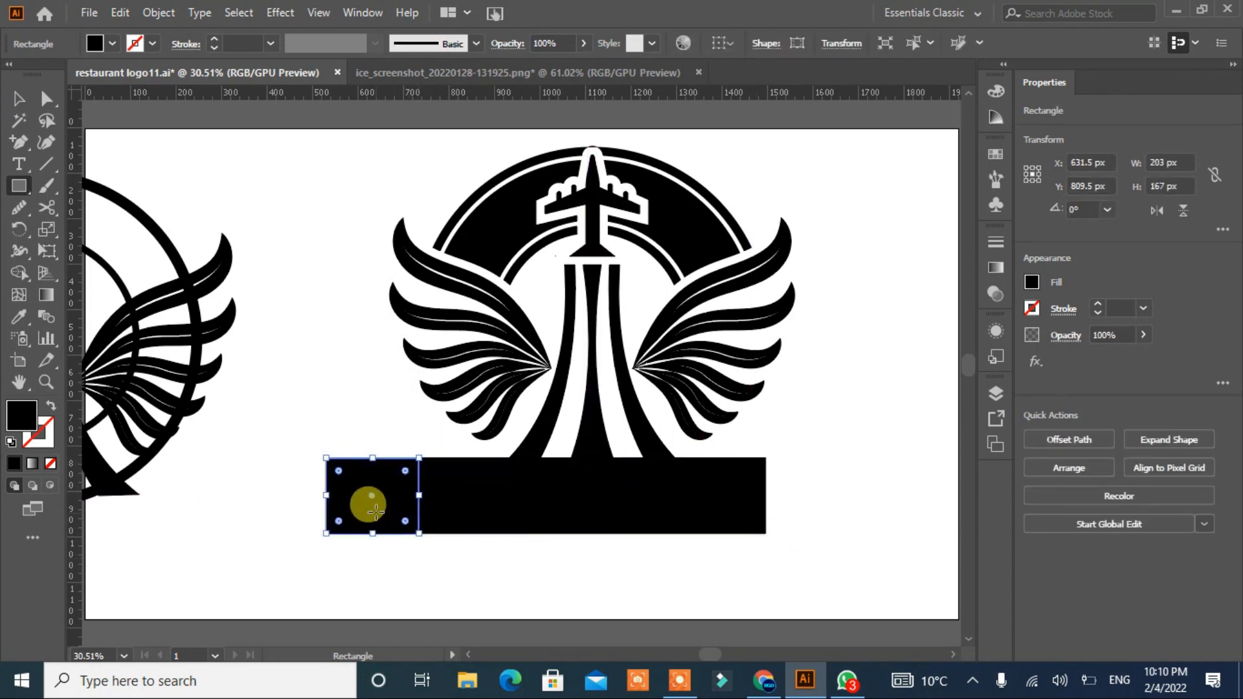
pyautogui.moveTo(371, 497); pyautogui.dragTo(415, 525)
pyautogui.hotkey('ctrl', 'z')
pyautogui.click(18, 99)
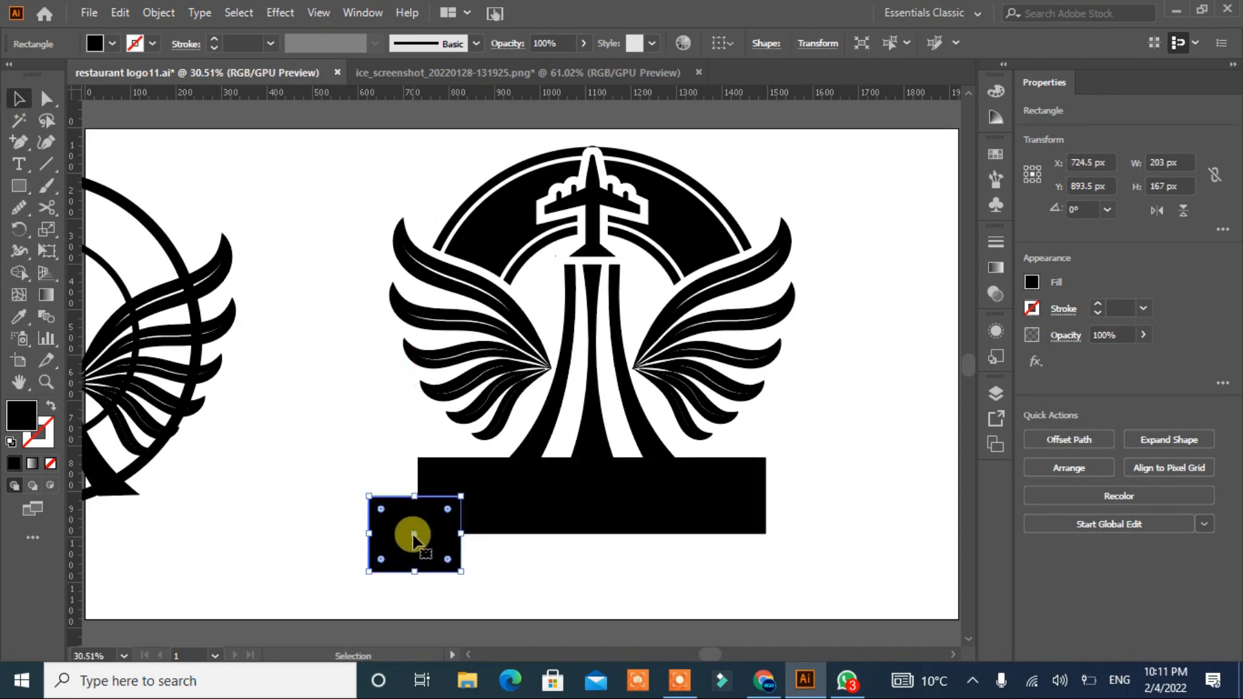
pyautogui.moveTo(417, 545); pyautogui.dragTo(764, 540)
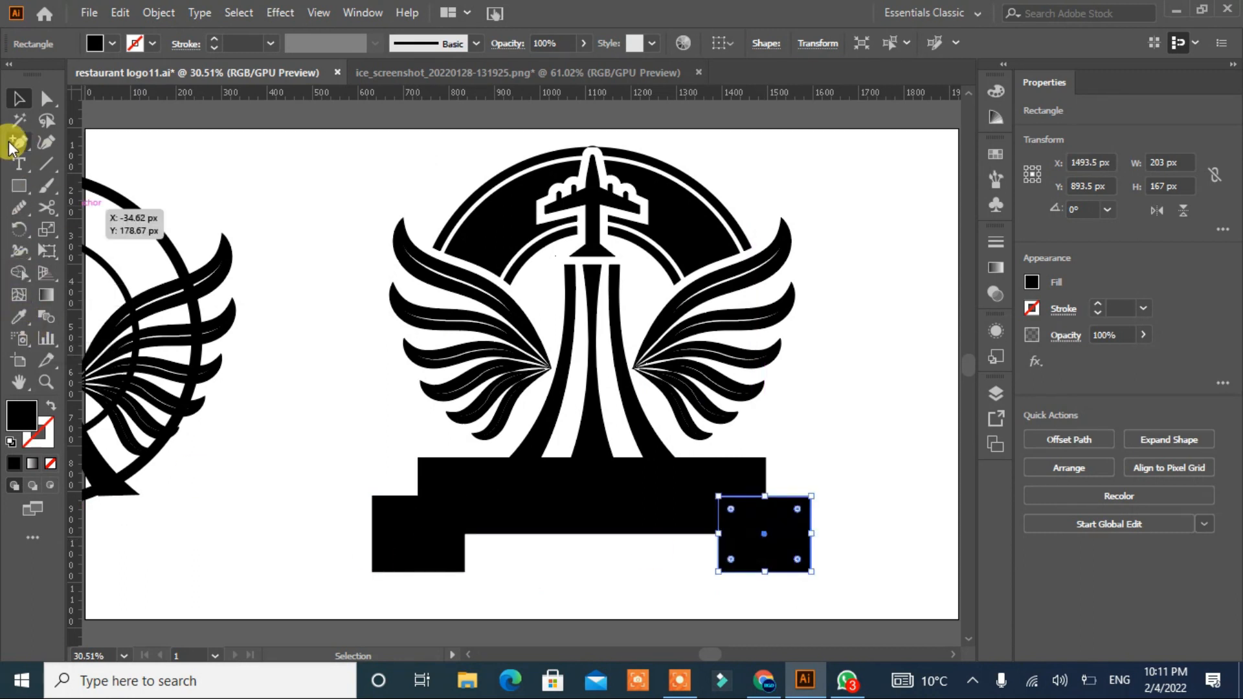
# Step: Add an anchor at the middle of each ribbon tail's outer edge and pull it inward into a V notch
pyautogui.moveTo(15, 140); pyautogui.dragTo(40, 188)
pyautogui.click(811, 534)
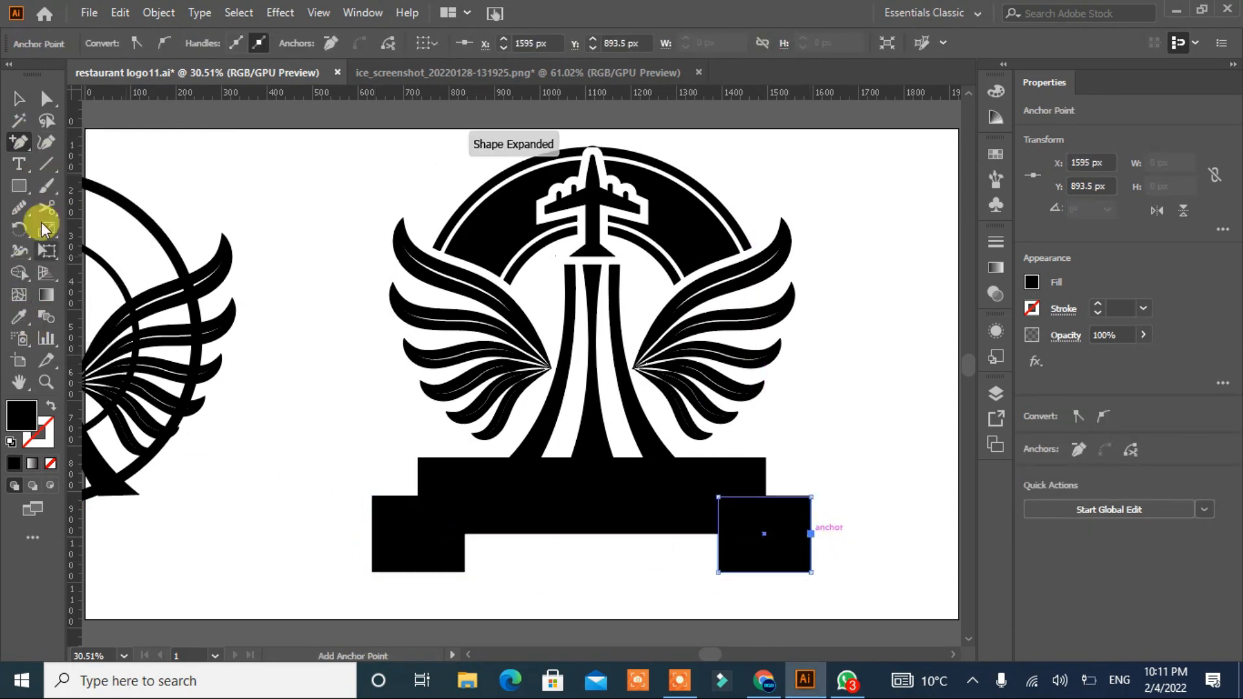
pyautogui.click(46, 99)
pyautogui.moveTo(404, 537); pyautogui.dragTo(403, 537)
pyautogui.moveTo(811, 533); pyautogui.dragTo(781, 533)
# Step: Draw a triangular fold with the Pen tool between the banner's lower edge and each ribbon tail's inner bottom corner
pyautogui.click(18, 143)
pyautogui.moveTo(18, 148); pyautogui.dragTo(45, 142)
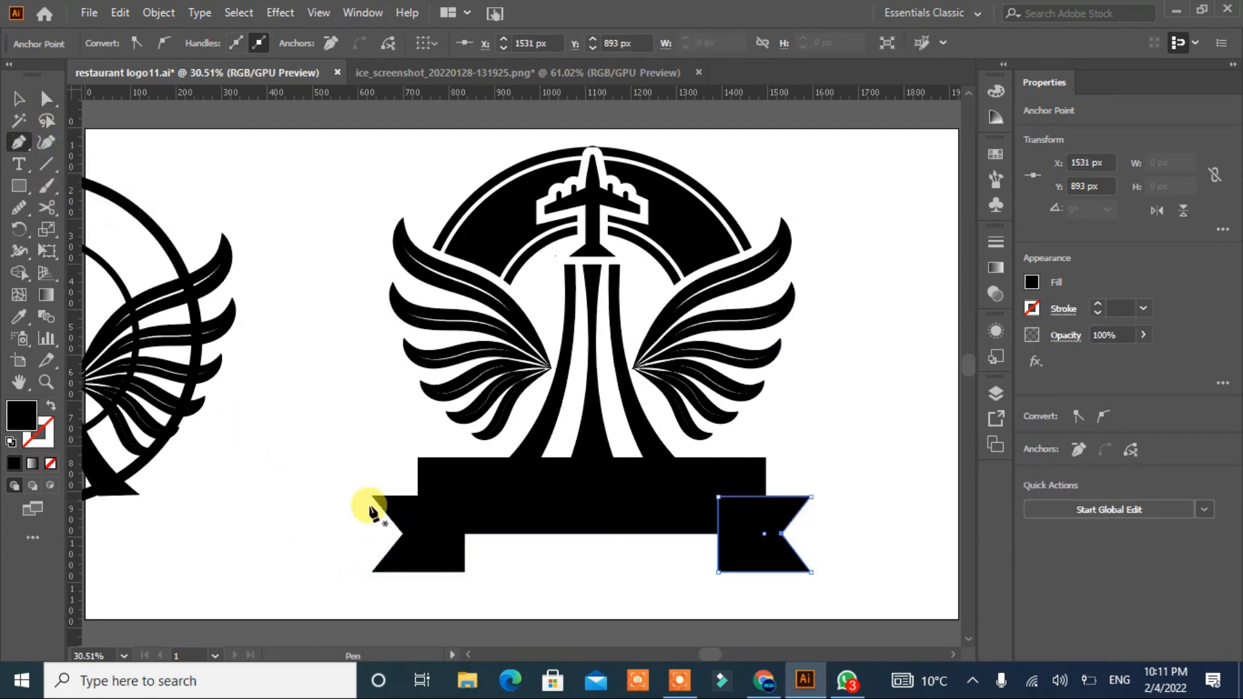
pyautogui.click(418, 534)
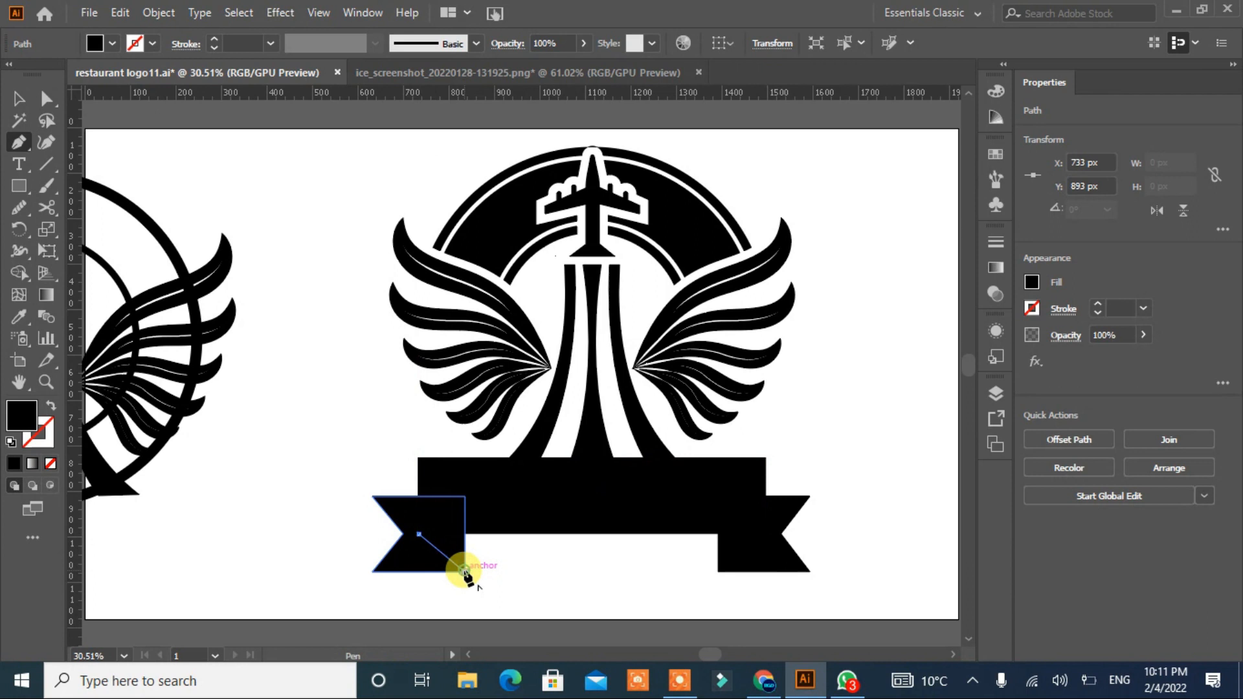
pyautogui.click(464, 570)
pyautogui.click(463, 534)
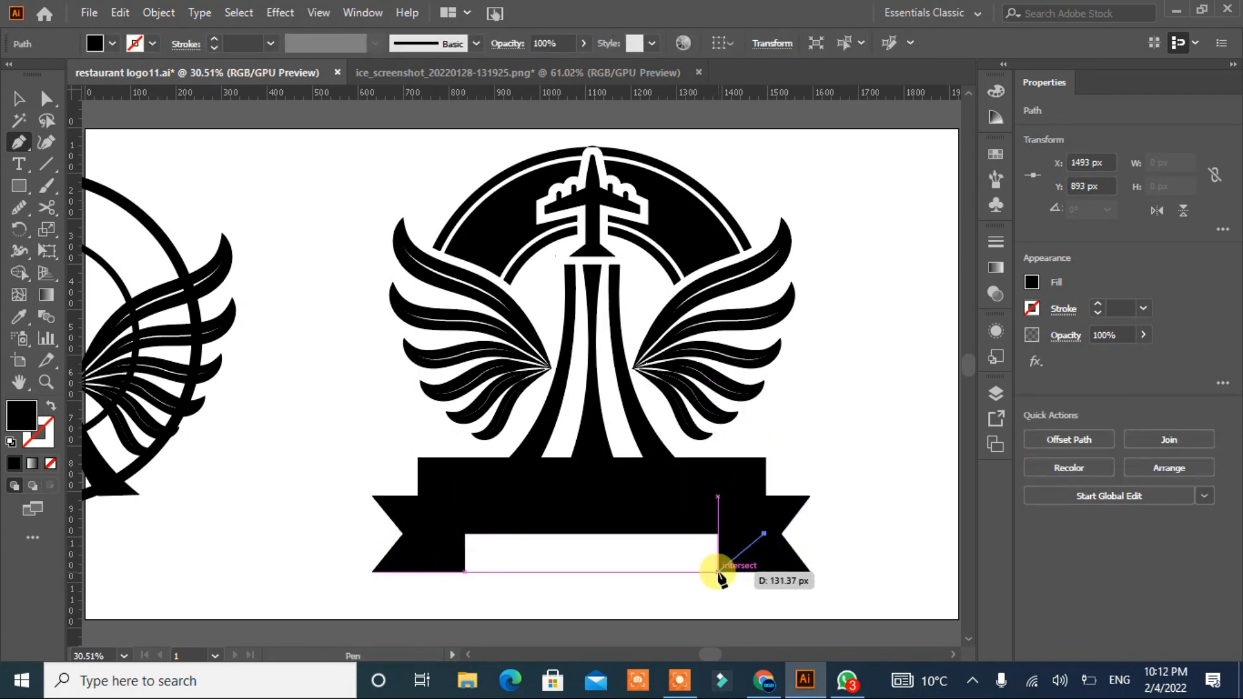
pyautogui.click(717, 571)
pyautogui.click(718, 533)
pyautogui.press('v')
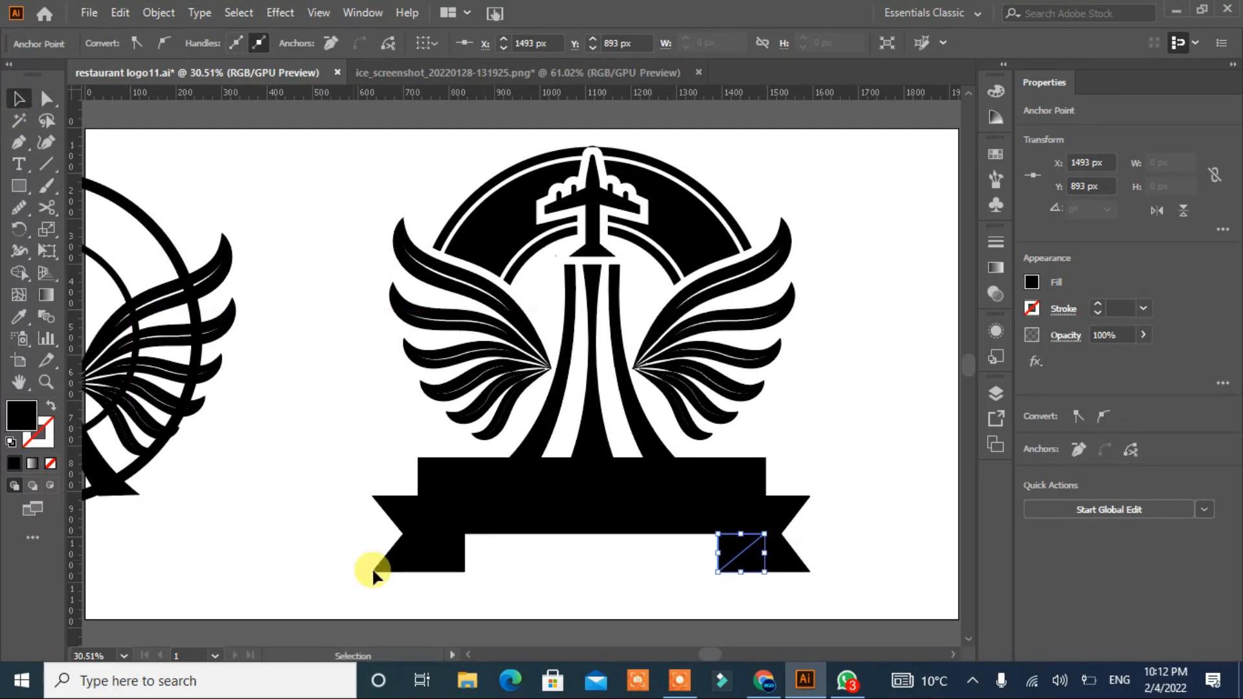
# Step: Group the two fold triangles and fill them with gray
pyautogui.keyDown('shift'); pyautogui.click(459, 555); pyautogui.keyUp('shift')
pyautogui.rightClick(745, 554)
pyautogui.click(786, 298)
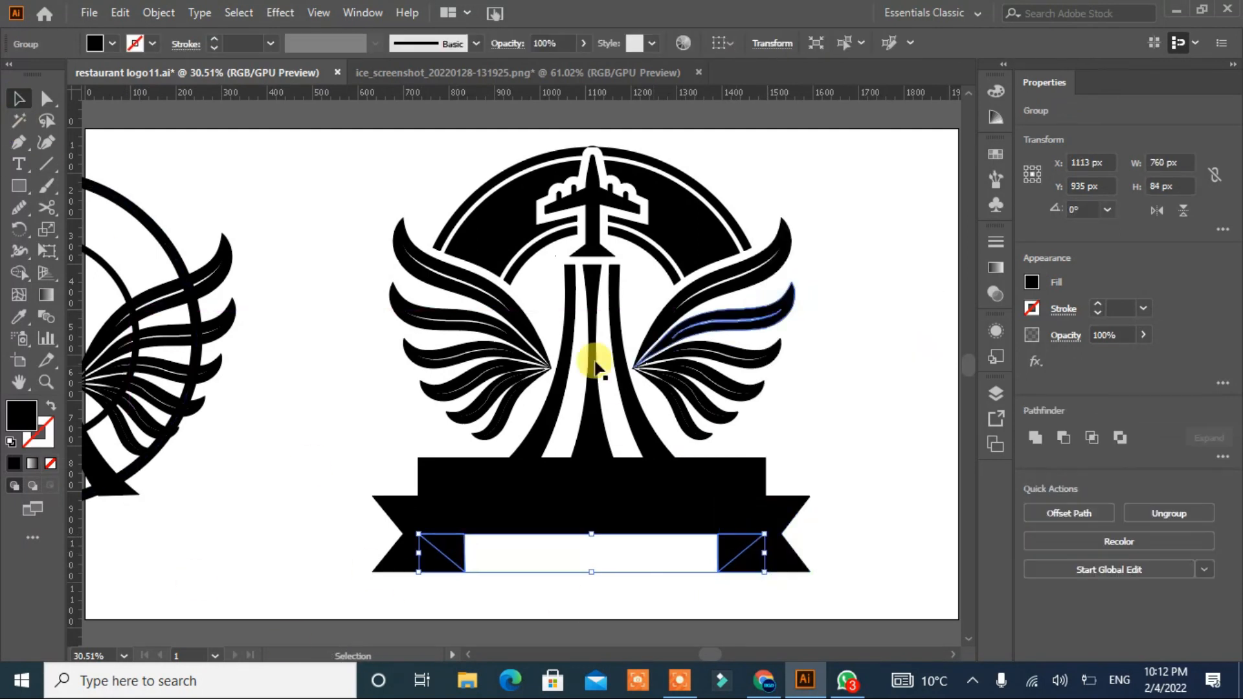
pyautogui.click(112, 44)
pyautogui.click(75, 140)
pyautogui.click(350, 395)
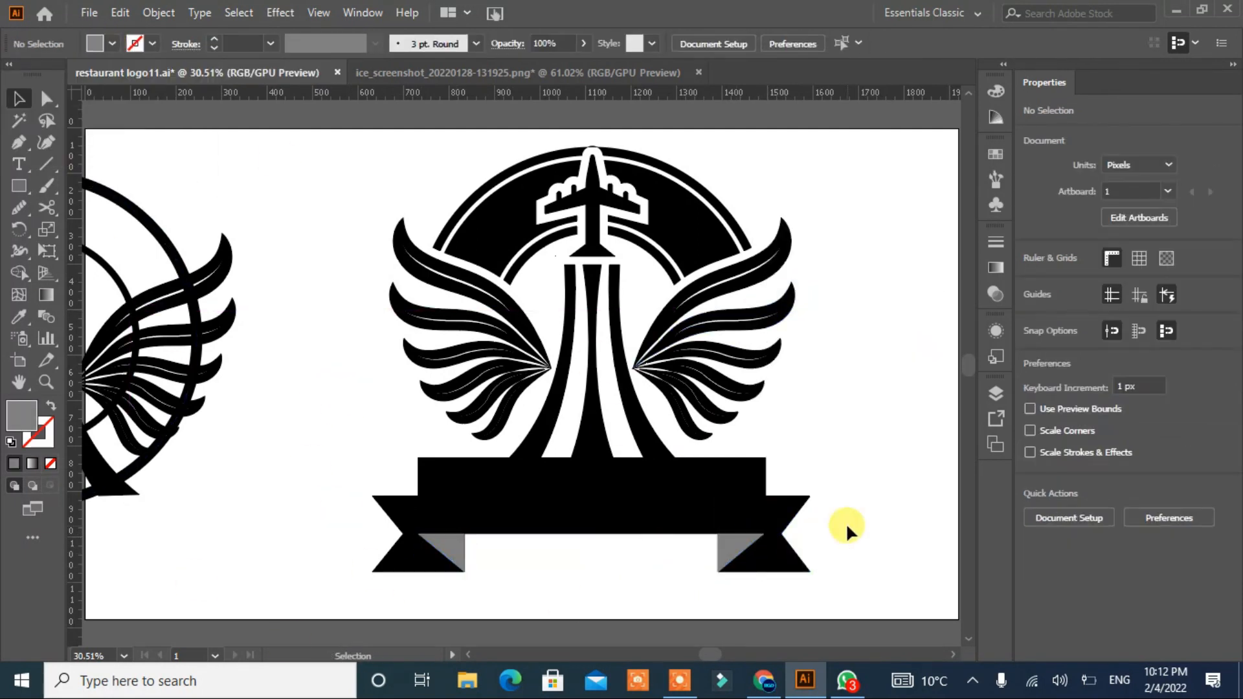
# Step: Merge the front banner's overlapping regions with the Shape Builder and fill the banner with black
pyautogui.moveTo(848, 526); pyautogui.dragTo(320, 564)
pyautogui.hotkey('shift', 'm')
pyautogui.moveTo(430, 508); pyautogui.dragTo(738, 514)
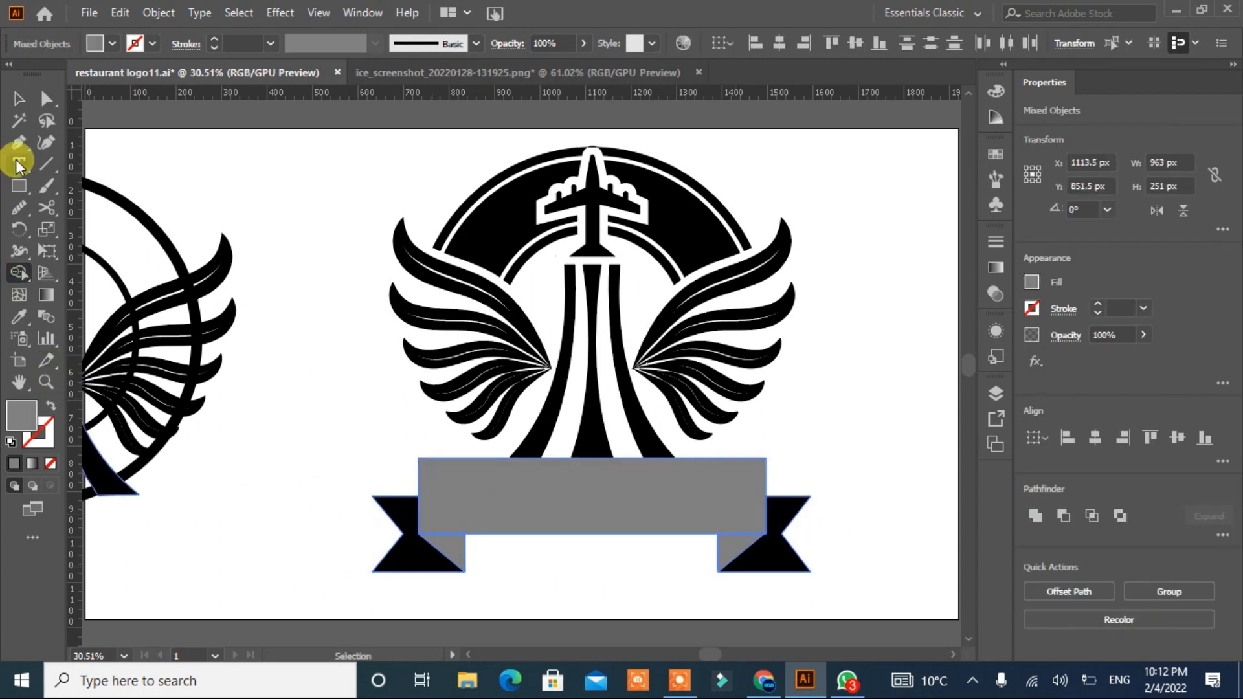
pyautogui.click(111, 45)
pyautogui.click(50, 73)
pyautogui.click(456, 503)
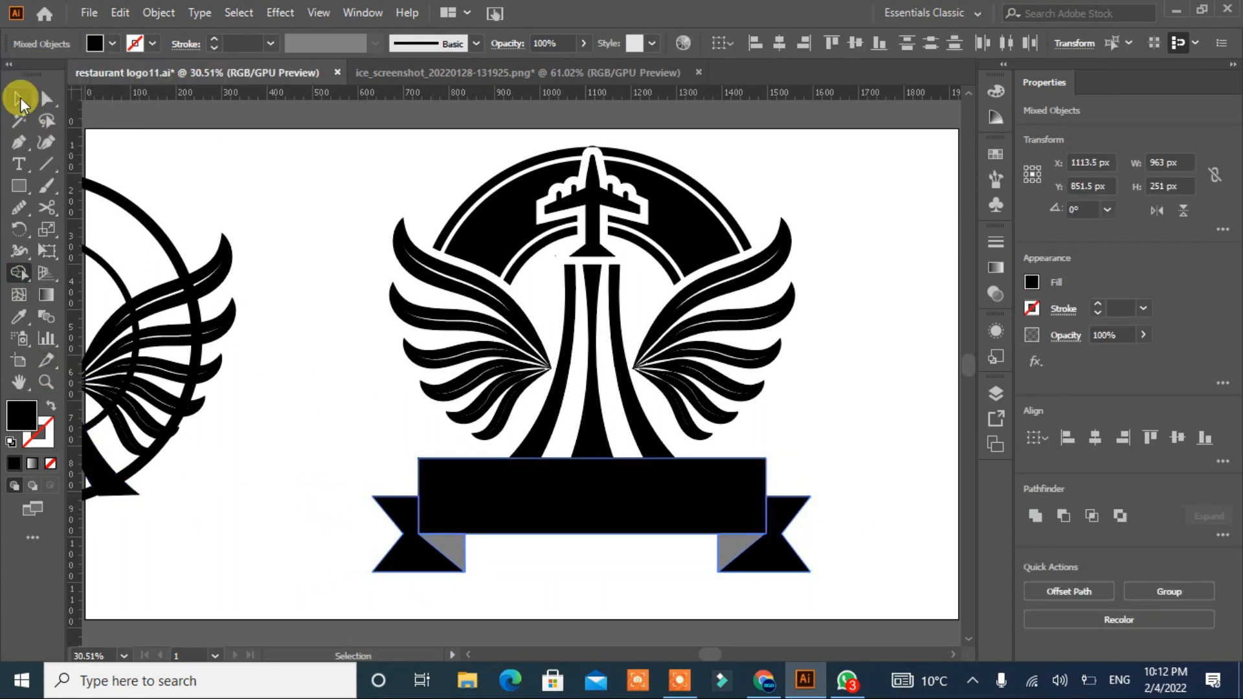
pyautogui.click(301, 274)
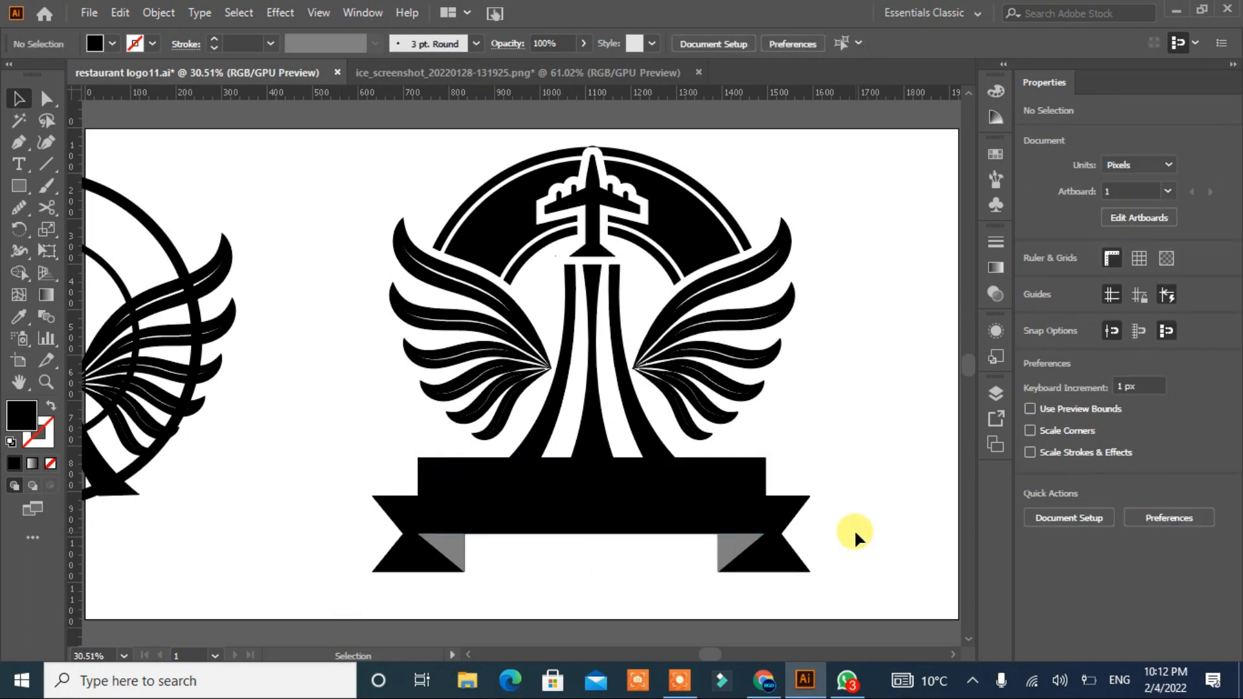
# Step: Group the ribbon parts and apply a horizontal Arc envelope warp with 50% bend
pyautogui.moveTo(854, 535); pyautogui.dragTo(327, 563)
pyautogui.click(157, 13)
pyautogui.moveTo(402, 520)
pyautogui.click(499, 524)
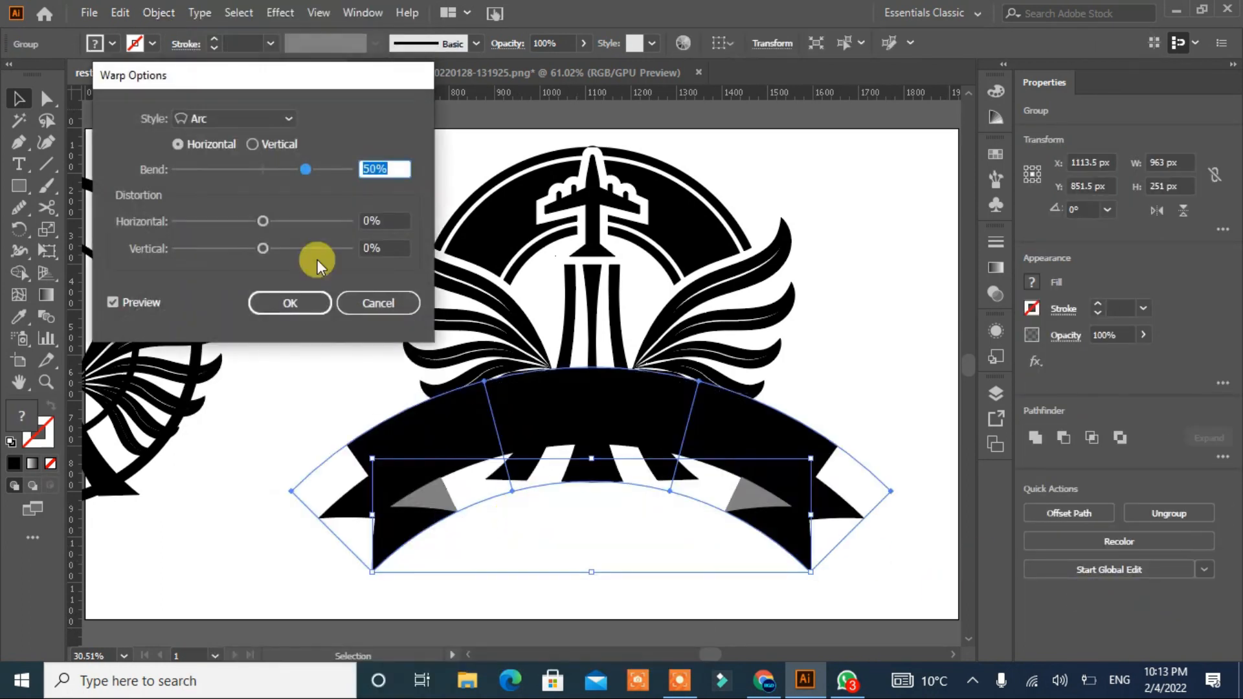
pyautogui.click(289, 304)
# Step: Resize the warped ribbon to about 941 by 373 px and move it lower over the tower's base
pyautogui.moveTo(891, 573); pyautogui.dragTo(806, 552)
pyautogui.moveTo(577, 430)
pyautogui.mouseDown()
pyautogui.moveTo(581, 454)
pyautogui.moveTo(574, 440)
pyautogui.mouseUp()
pyautogui.moveTo(575, 443); pyautogui.dragTo(575, 448)
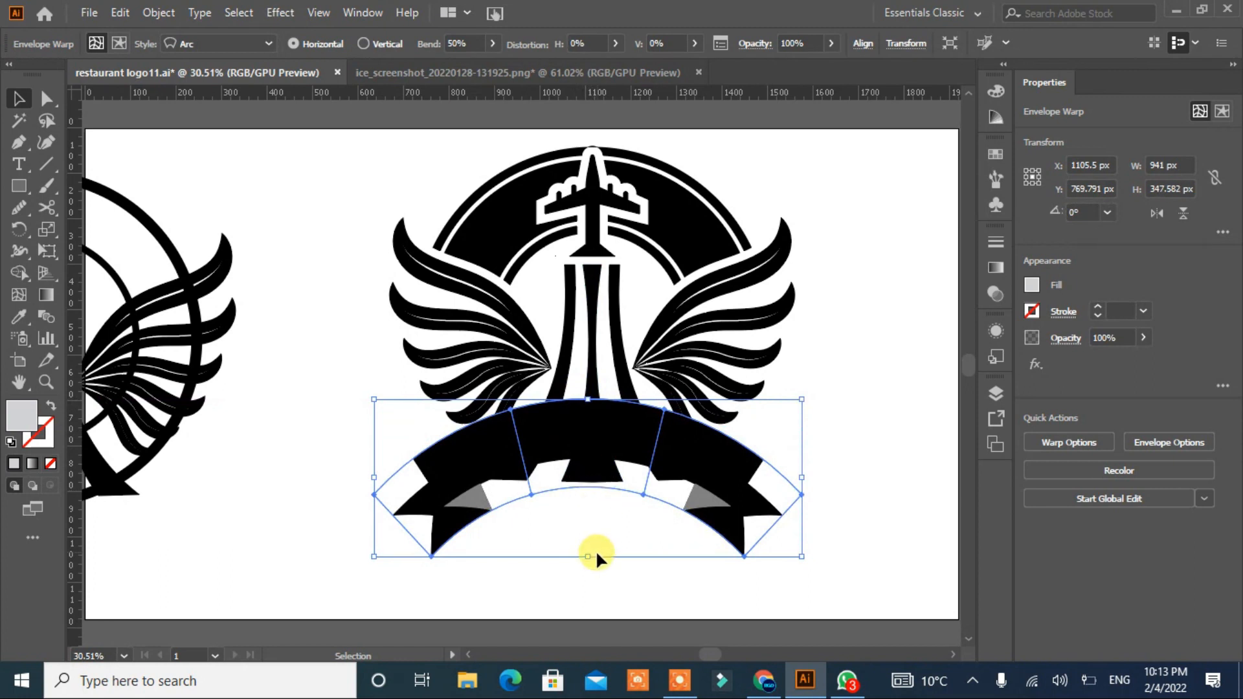
pyautogui.moveTo(589, 557); pyautogui.dragTo(589, 571)
pyautogui.moveTo(590, 440); pyautogui.dragTo(590, 458)
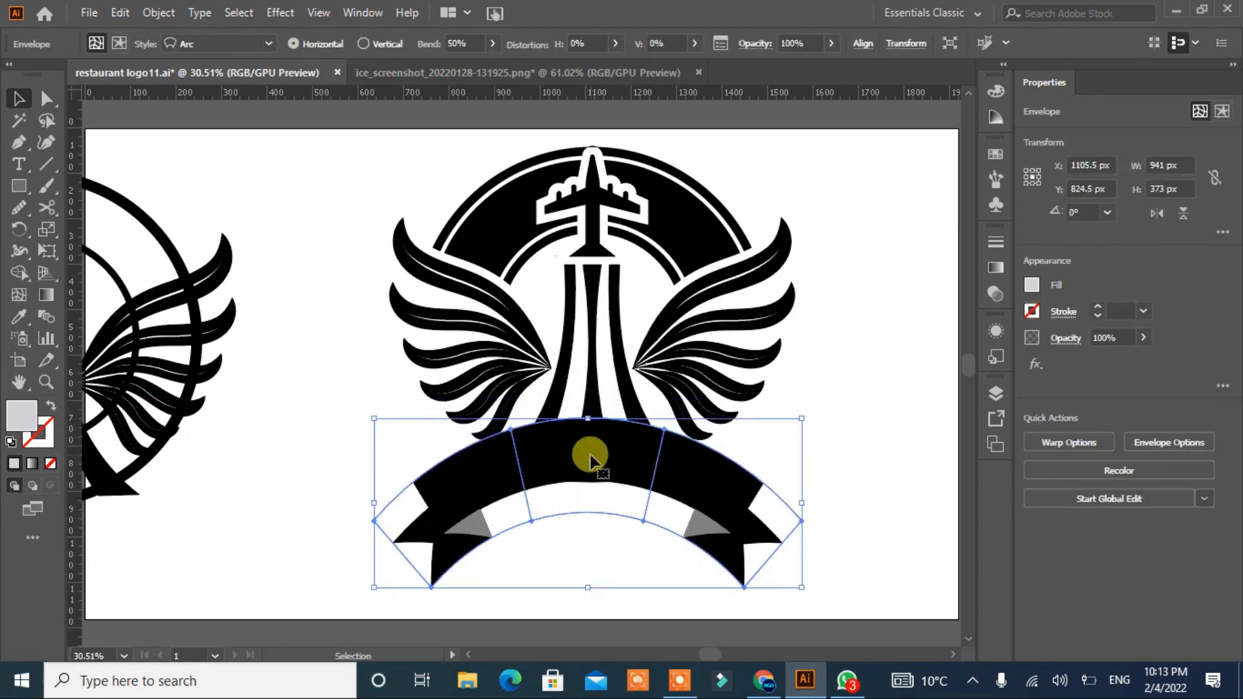
# Step: Set the ribbon warp's bend to 25% and center the ribbon beneath the wings
pyautogui.click(1087, 444)
pyautogui.scroll(-17, 379, 170)
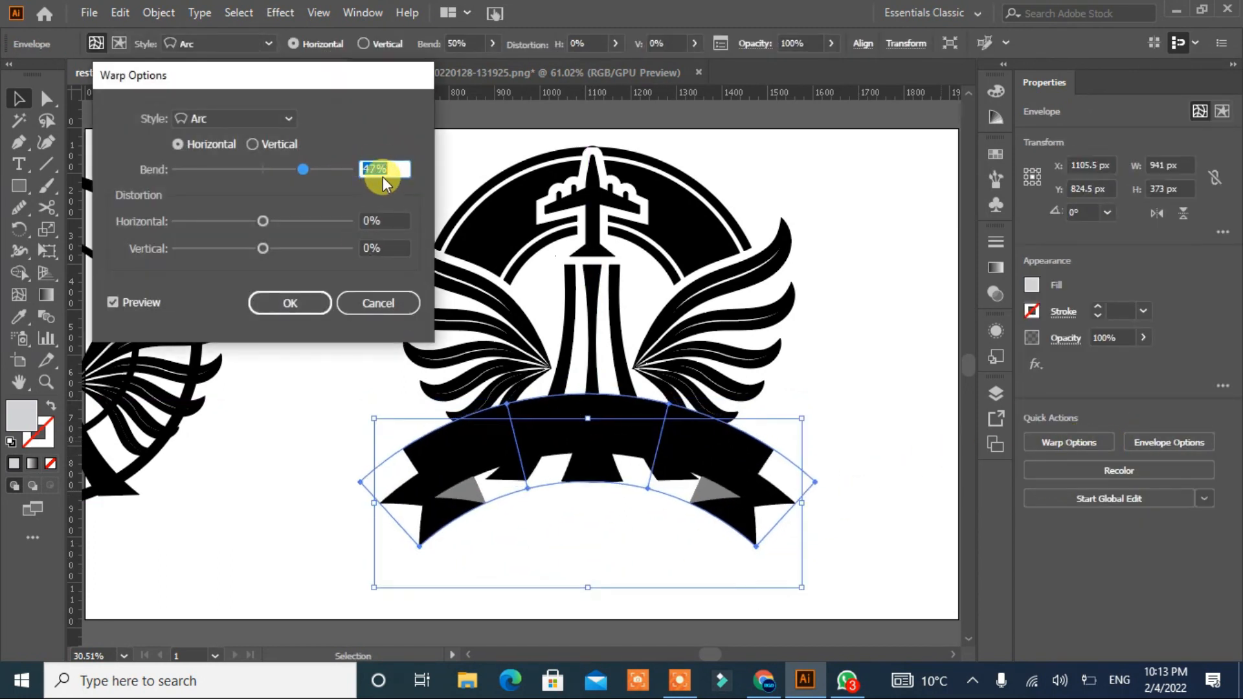
pyautogui.scroll(-8, 379, 167)
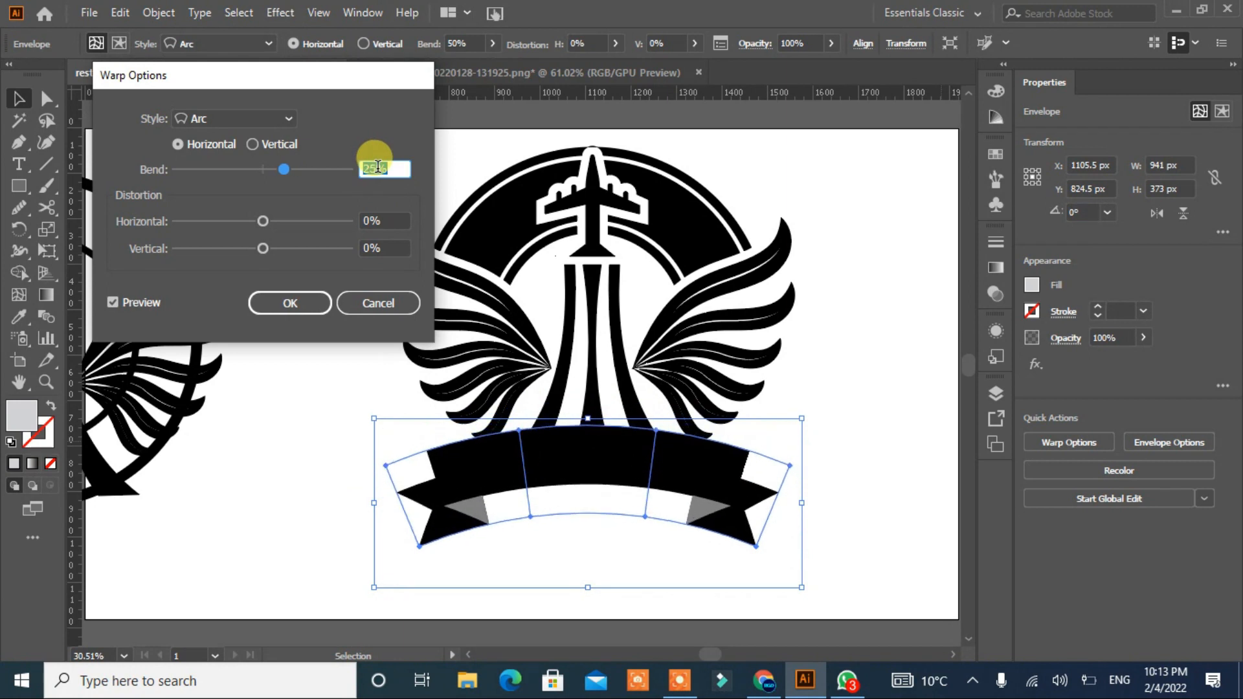
pyautogui.click(295, 302)
pyautogui.click(360, 532)
pyautogui.moveTo(591, 455); pyautogui.dragTo(594, 466)
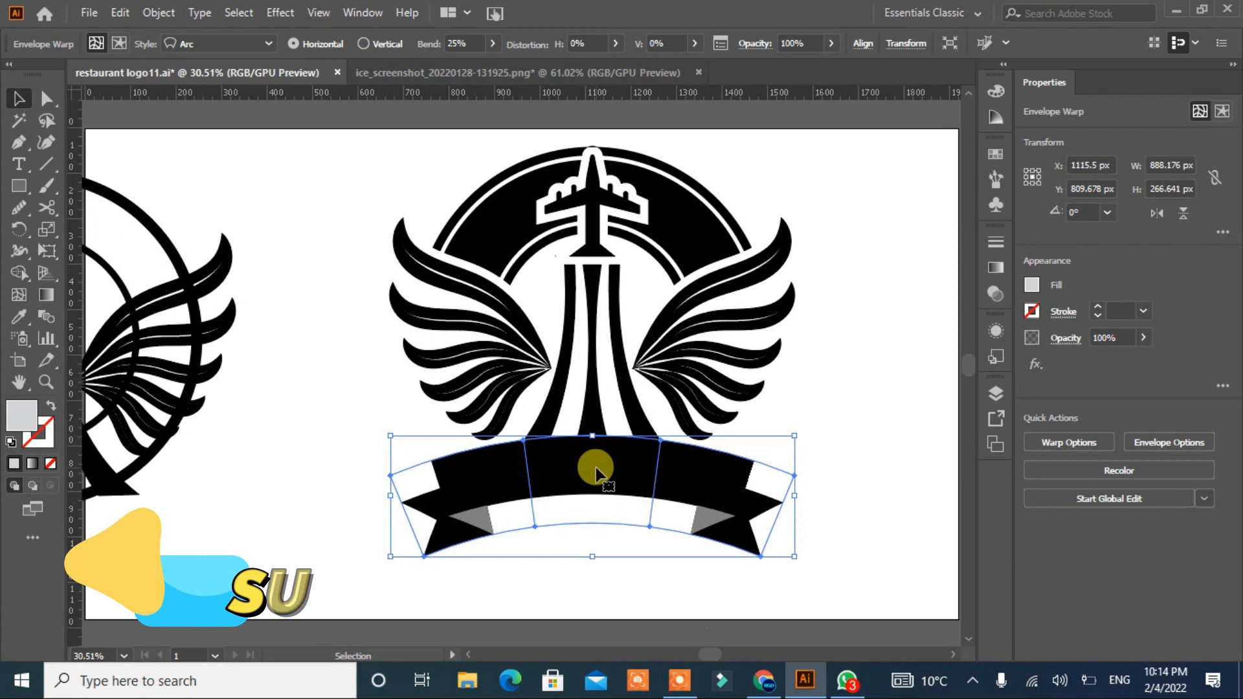
pyautogui.click(864, 464)
# Step: Expand the warped ribbon into regular editable shapes
pyautogui.click(588, 445)
pyautogui.rightClick(565, 530)
pyautogui.click(157, 12)
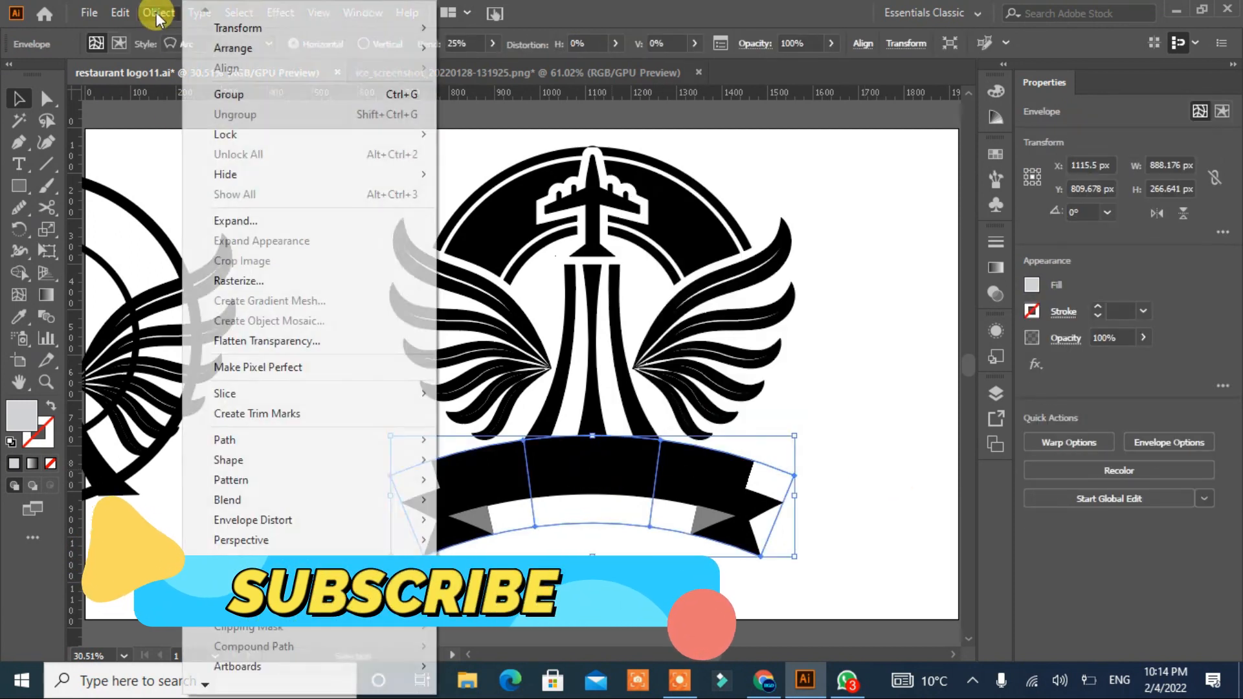
pyautogui.click(214, 213)
# Step: Offset the expanded ribbon's paths by 19 px
pyautogui.click(577, 442)
pyautogui.rightClick(590, 476)
pyautogui.click(1069, 512)
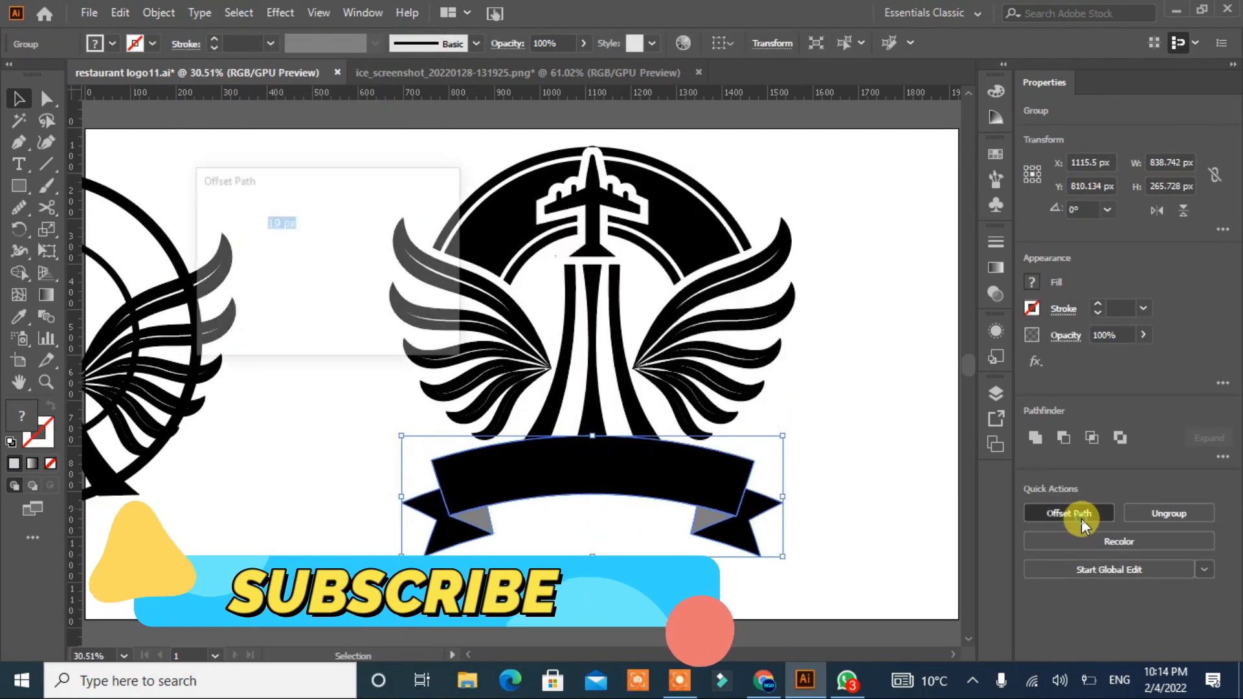
pyautogui.click(313, 321)
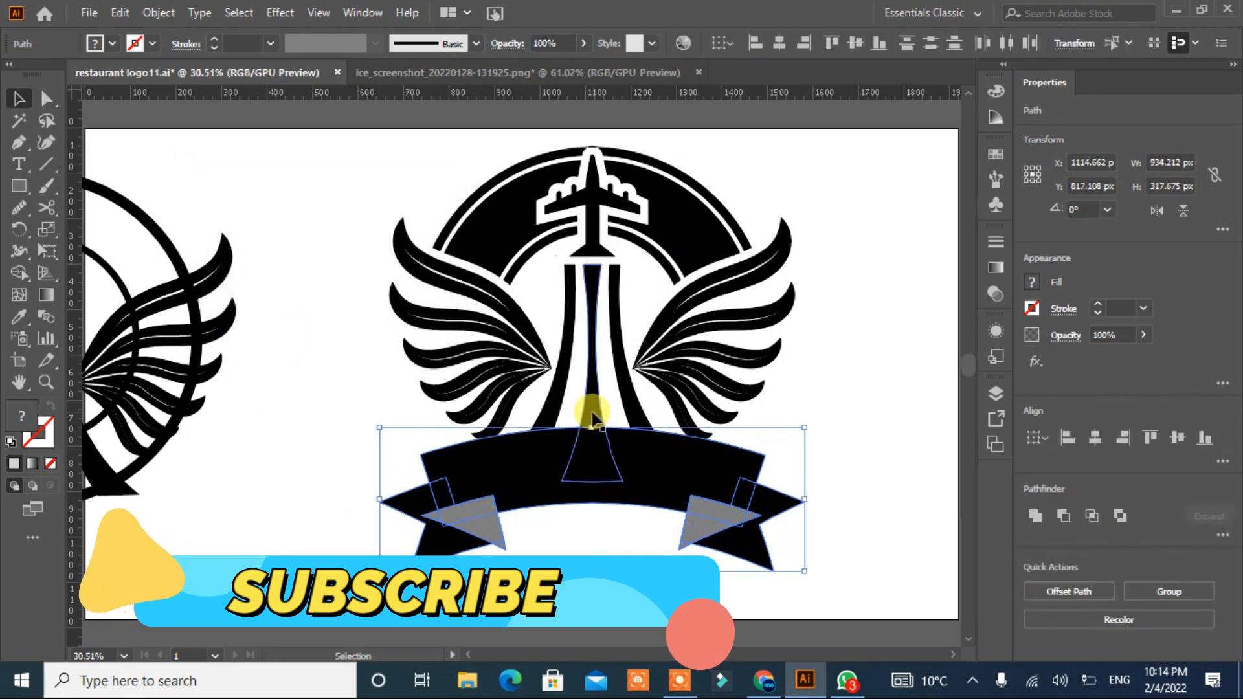
# Step: Merge the offset ribbon outlines with the wing and tower parts they overlap using the Shape Builder
pyautogui.keyDown('shift'); pyautogui.click(591, 418); pyautogui.keyUp('shift')
pyautogui.click(19, 272)
pyautogui.moveTo(444, 527)
pyautogui.mouseDown()
pyautogui.moveTo(438, 515)
pyautogui.moveTo(588, 458)
pyautogui.moveTo(707, 462)
pyautogui.moveTo(661, 476)
pyautogui.moveTo(705, 533)
pyautogui.moveTo(694, 515)
pyautogui.moveTo(548, 567)
pyautogui.moveTo(444, 518)
pyautogui.moveTo(452, 503)
pyautogui.moveTo(691, 491)
pyautogui.moveTo(748, 537)
pyautogui.mouseUp()
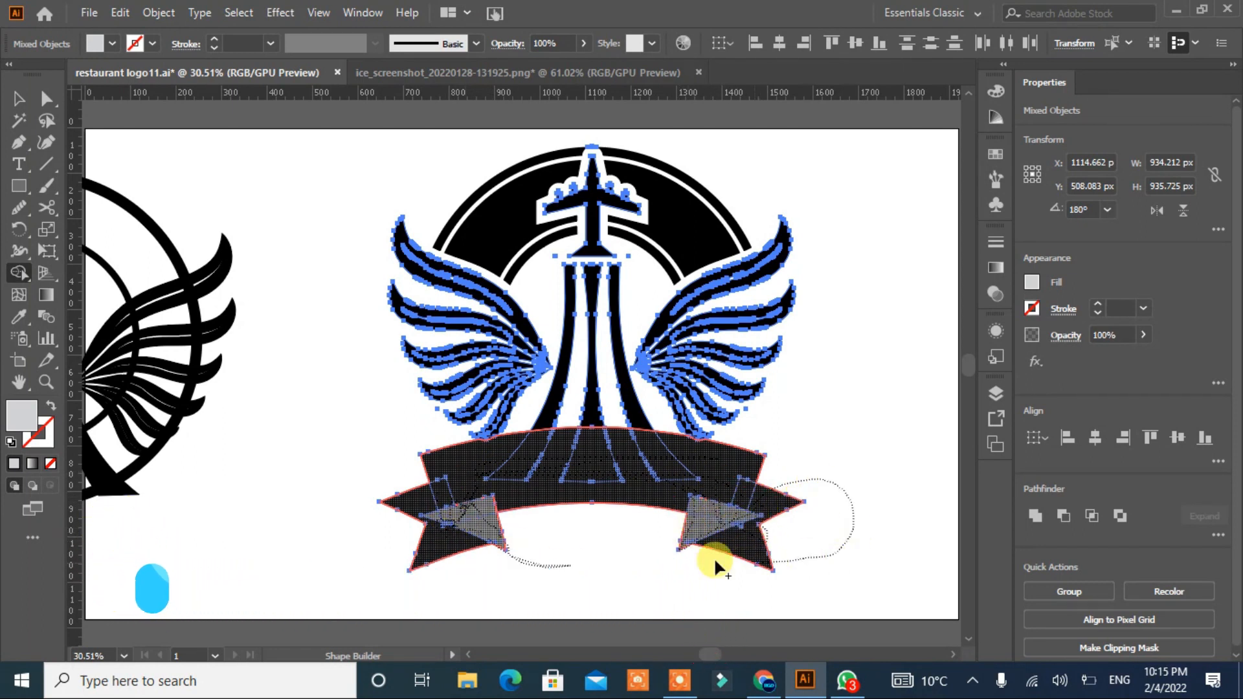
pyautogui.moveTo(601, 592); pyautogui.dragTo(527, 585)
# Step: Delete the merged offset area to leave a clear gap between the ribbon and the wings and tower
pyautogui.click(19, 98)
pyautogui.click(311, 389)
pyautogui.click(498, 514)
pyautogui.click(46, 102)
pyautogui.click(295, 427)
pyautogui.click(495, 510)
pyautogui.click(501, 530)
pyautogui.click(495, 514)
pyautogui.press('Delete')
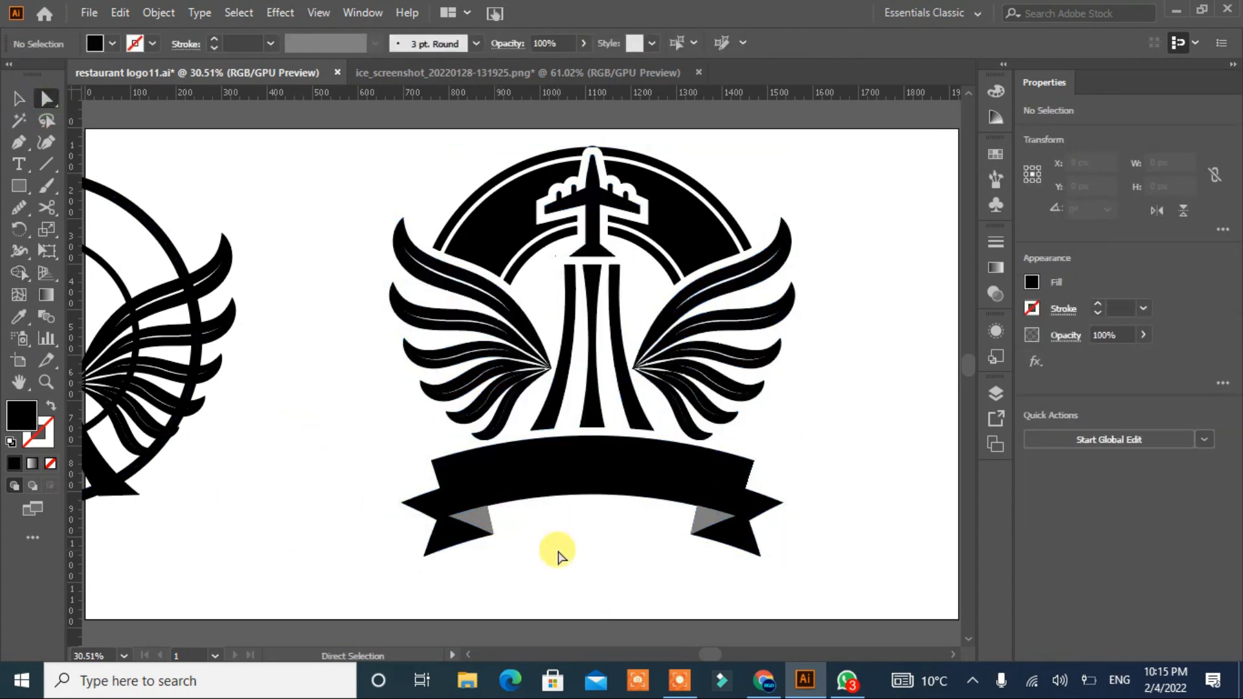
# Step: Resize the "AJ Tours and Travels" text to about 1149 px wide and place it below the ribbon
pyautogui.press('v')
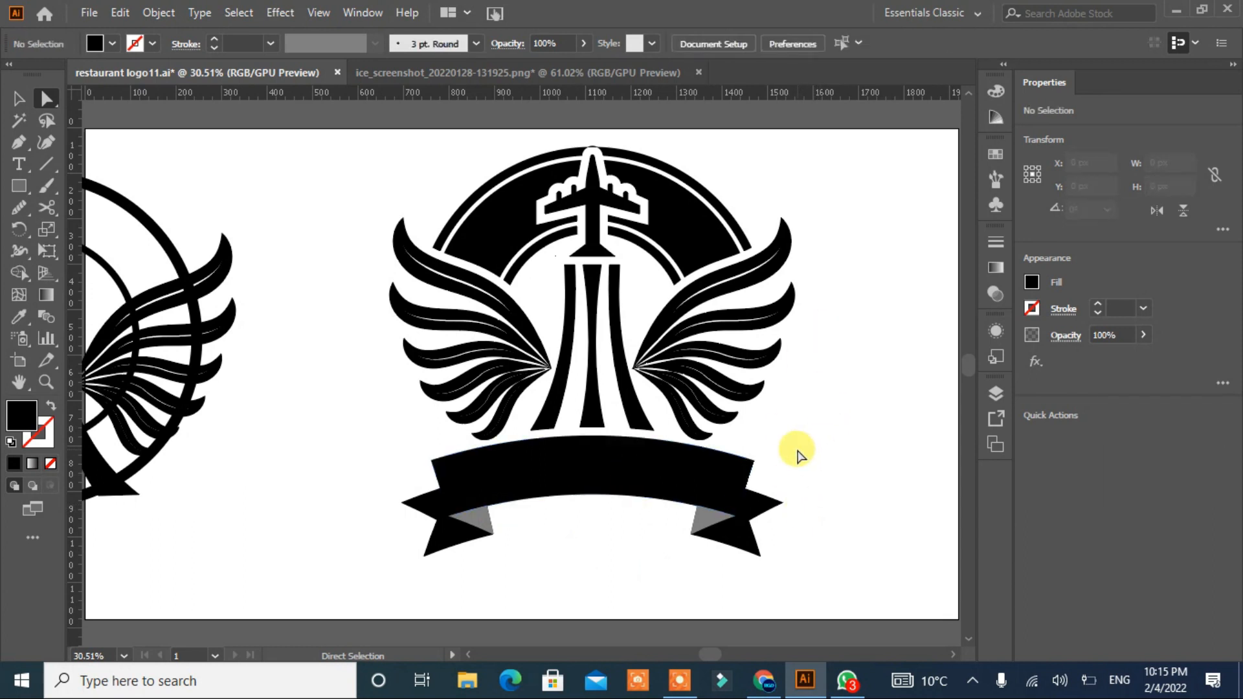
pyautogui.moveTo(542, 378); pyautogui.dragTo(782, 531)
pyautogui.moveTo(377, 380); pyautogui.dragTo(418, 584)
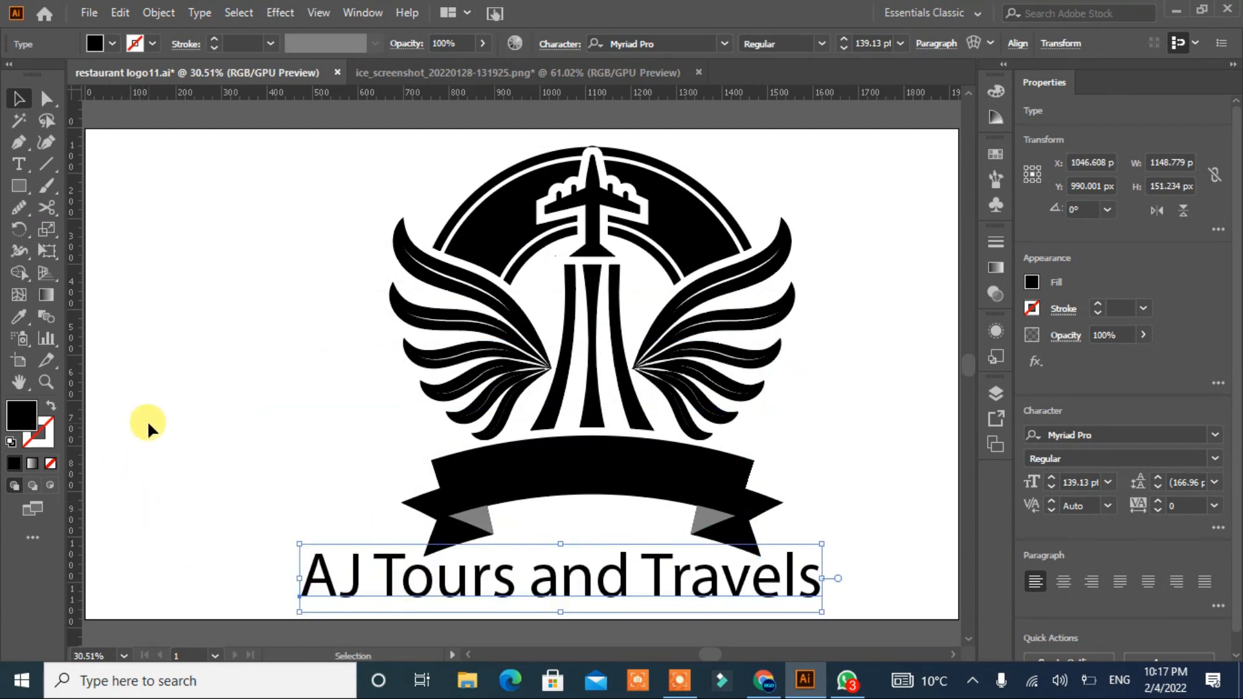
# Step: Add the 72 pt text "AJ TOURS & TRAVELS" in the empty area beside the logo
pyautogui.click(19, 166)
pyautogui.click(150, 309)
pyautogui.click(899, 52)
pyautogui.click(923, 334)
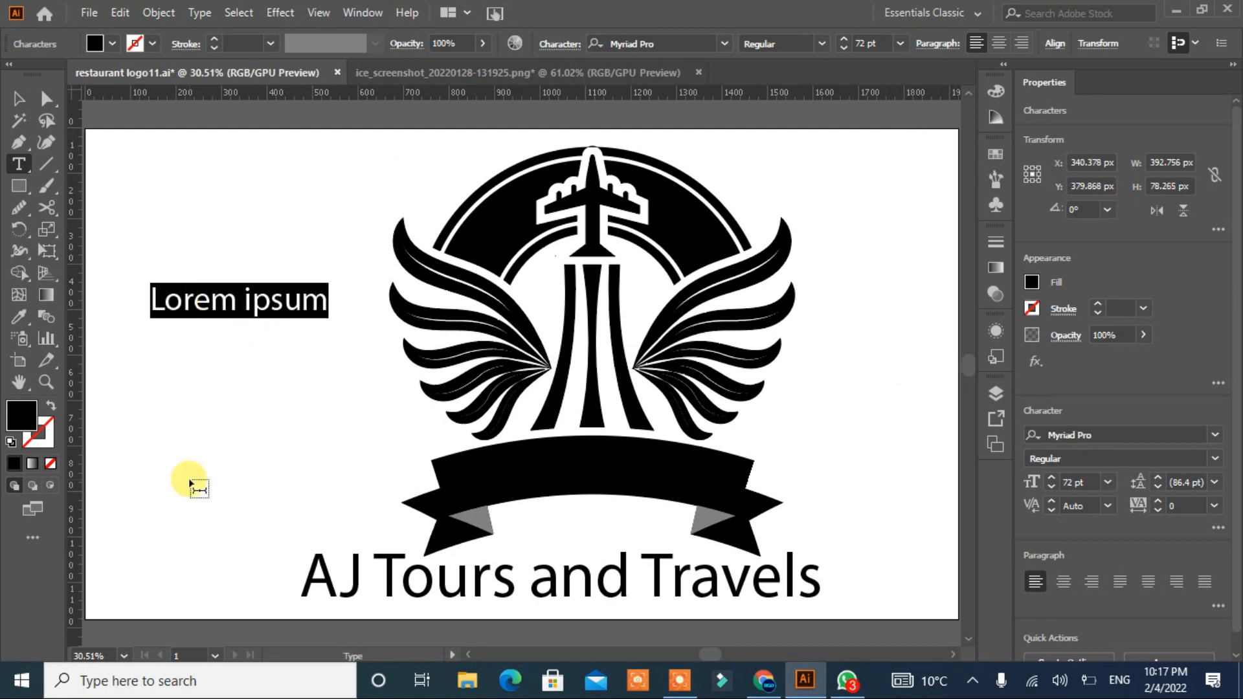
pyautogui.write('AJ TOURS & TRAVEL')
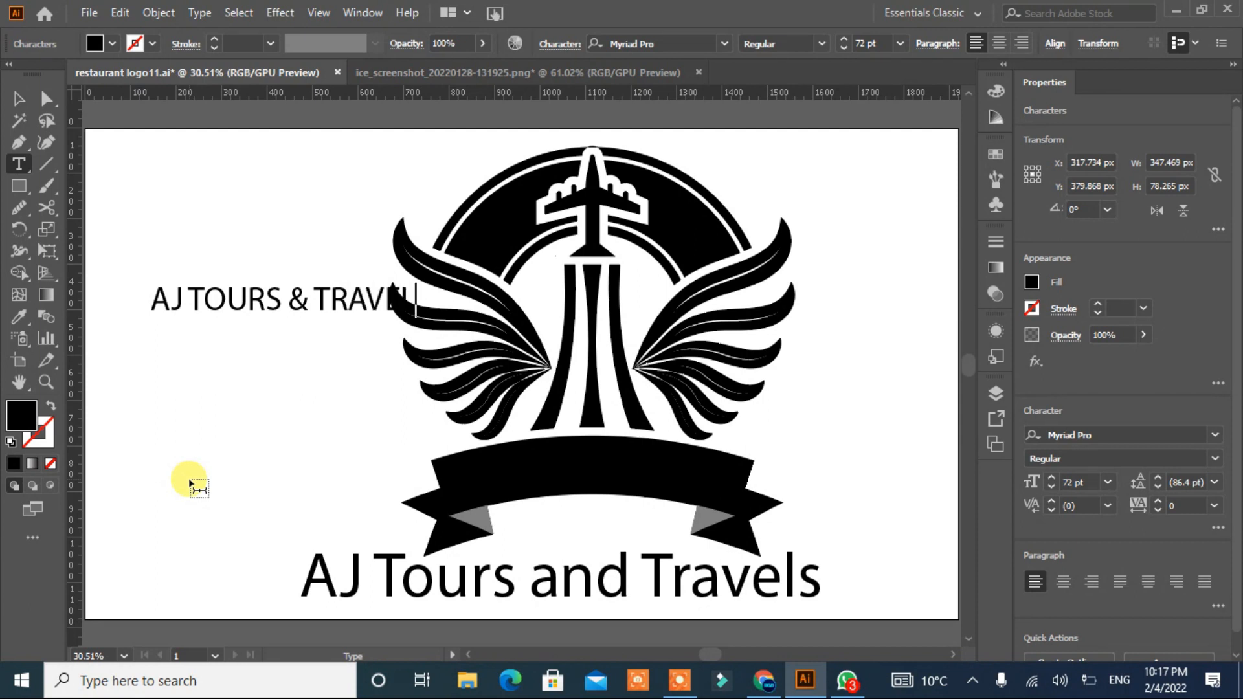
# Step: Move the uppercase text lower beside the logo and set its font to SansSerifBldFLF
pyautogui.click(19, 98)
pyautogui.moveTo(231, 316); pyautogui.dragTo(214, 438)
pyautogui.click(725, 44)
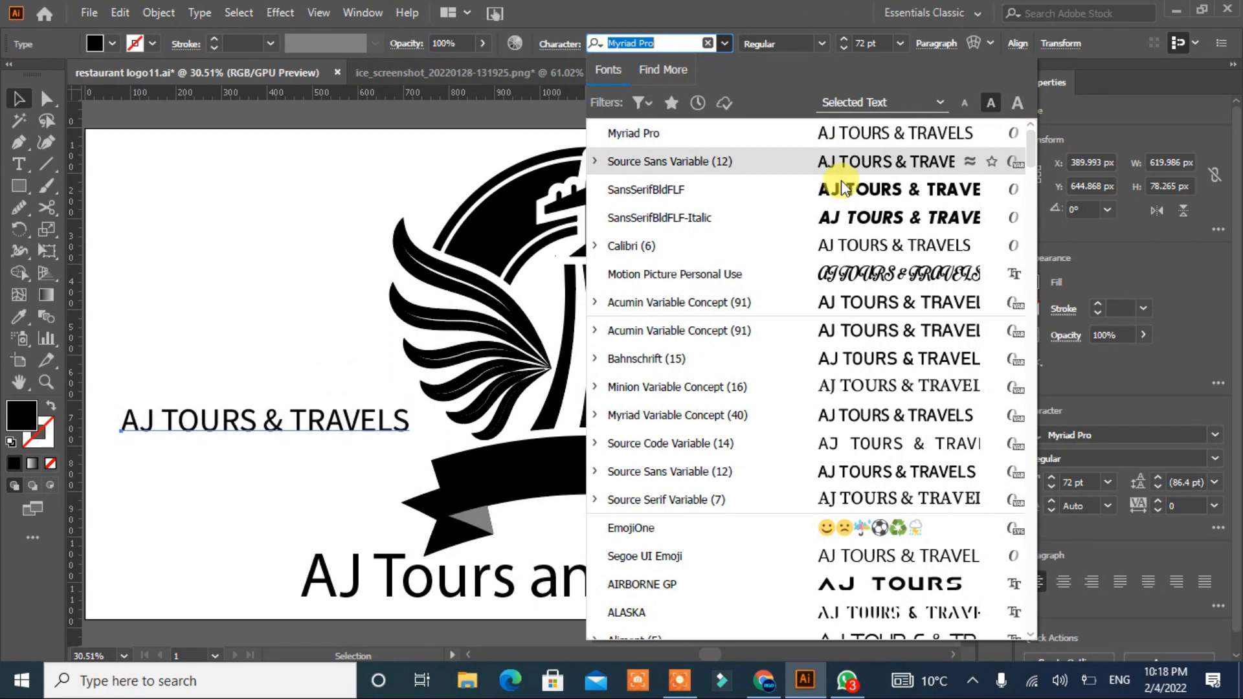
pyautogui.click(847, 185)
# Step: Move the "AJ TOURS & TRAVELS" text onto the ribbon and set its fill to white
pyautogui.moveTo(297, 424); pyautogui.dragTo(596, 477)
pyautogui.click(112, 44)
pyautogui.click(38, 73)
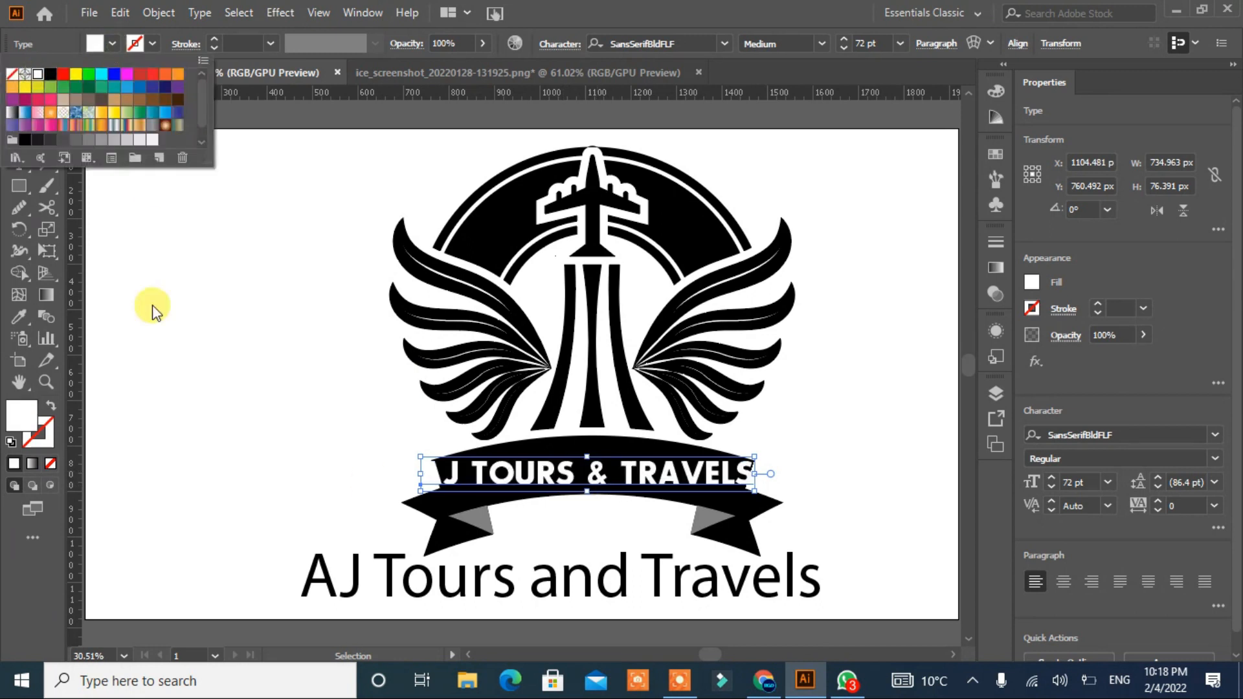
pyautogui.click(253, 391)
# Step: Enlarge the ribbon proportionally around its center so the text fits, and shift it slightly down beneath the tower
pyautogui.click(602, 453)
pyautogui.moveTo(785, 500); pyautogui.dragTo(825, 509)
pyautogui.moveTo(594, 440); pyautogui.dragTo(594, 453)
pyautogui.click(848, 415)
# Step: Remove the stray path fragments left between the wing tips and the ribbon's upper edge
pyautogui.click(735, 451)
pyautogui.click(46, 98)
pyautogui.click(459, 438)
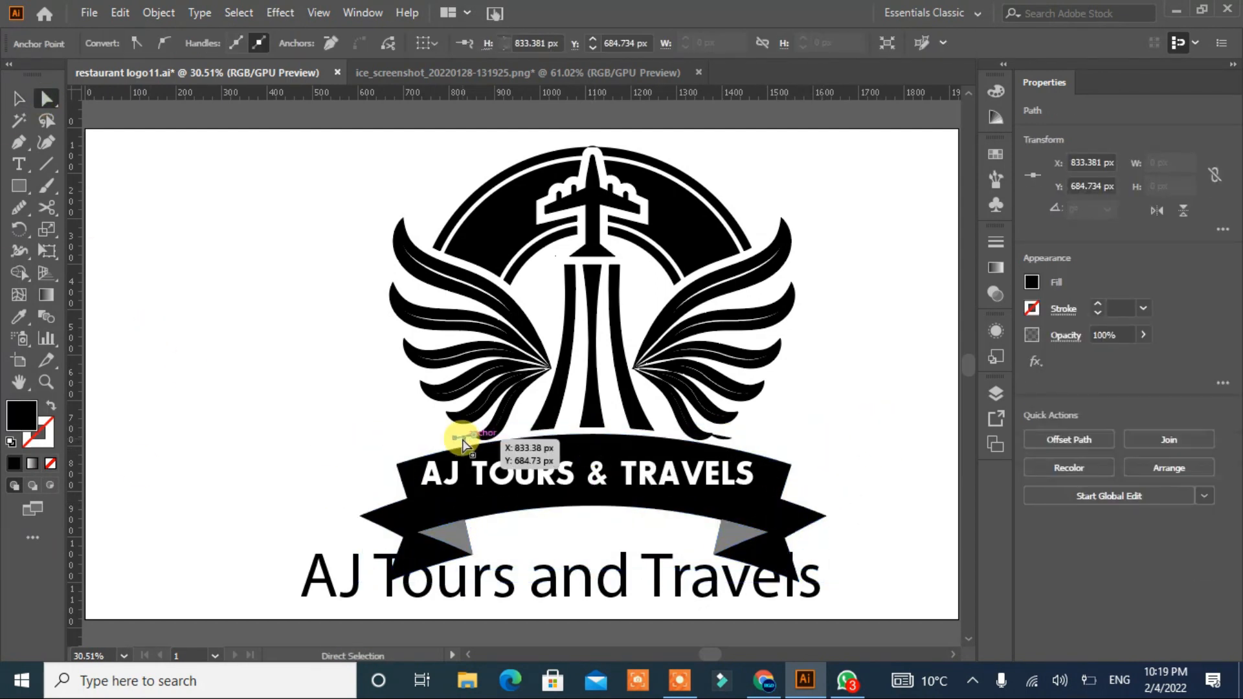
pyautogui.click(462, 444)
# Step: Apply a horizontal Arc envelope warp with 25% bend to the ribbon text
pyautogui.click(508, 480)
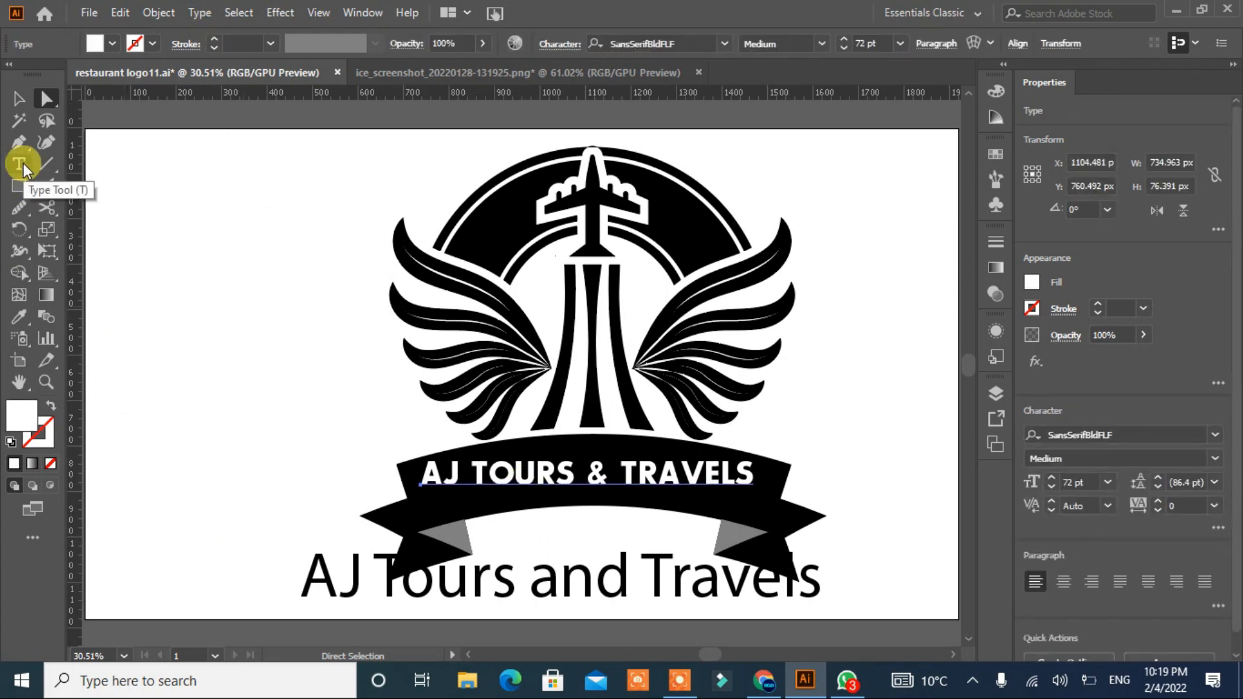
pyautogui.click(200, 13)
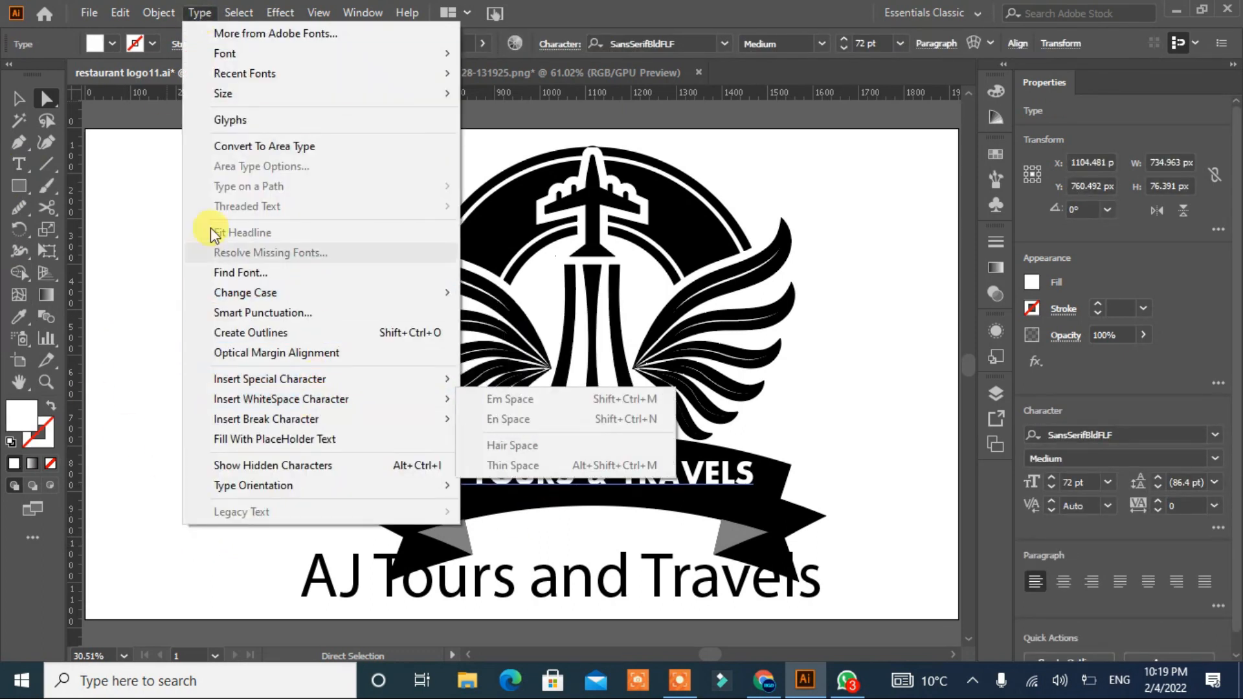
pyautogui.moveTo(159, 12)
pyautogui.moveTo(278, 516)
pyautogui.click(492, 439)
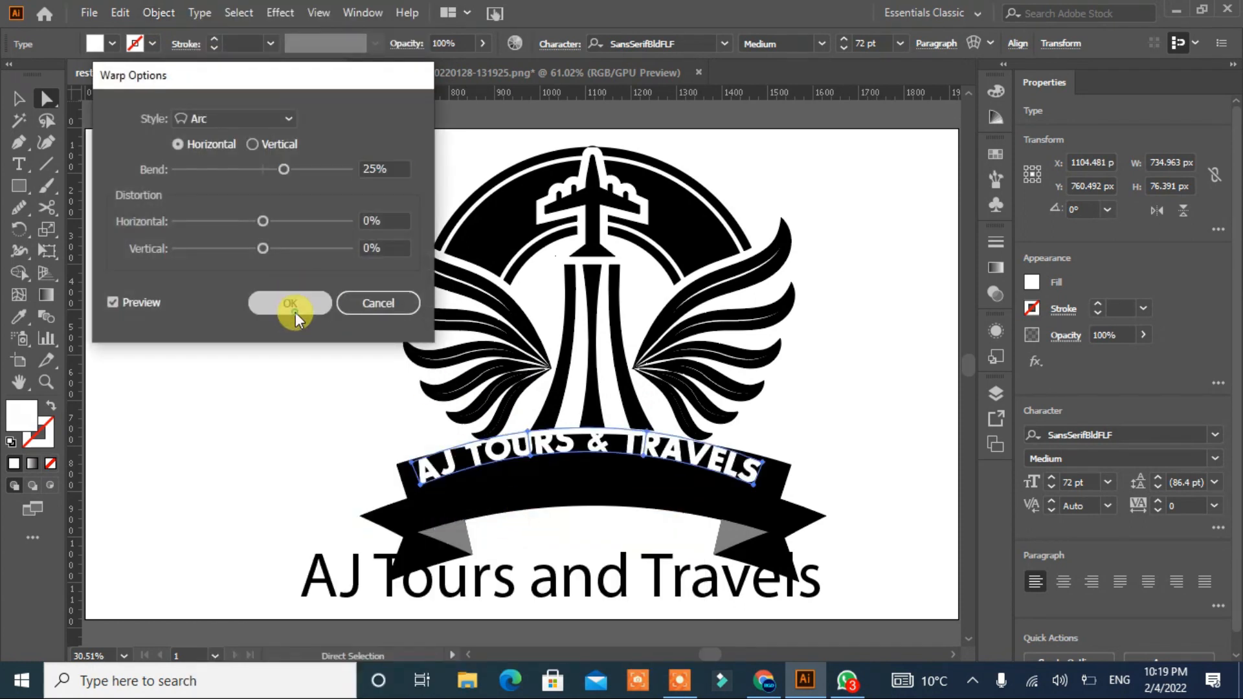
pyautogui.click(291, 308)
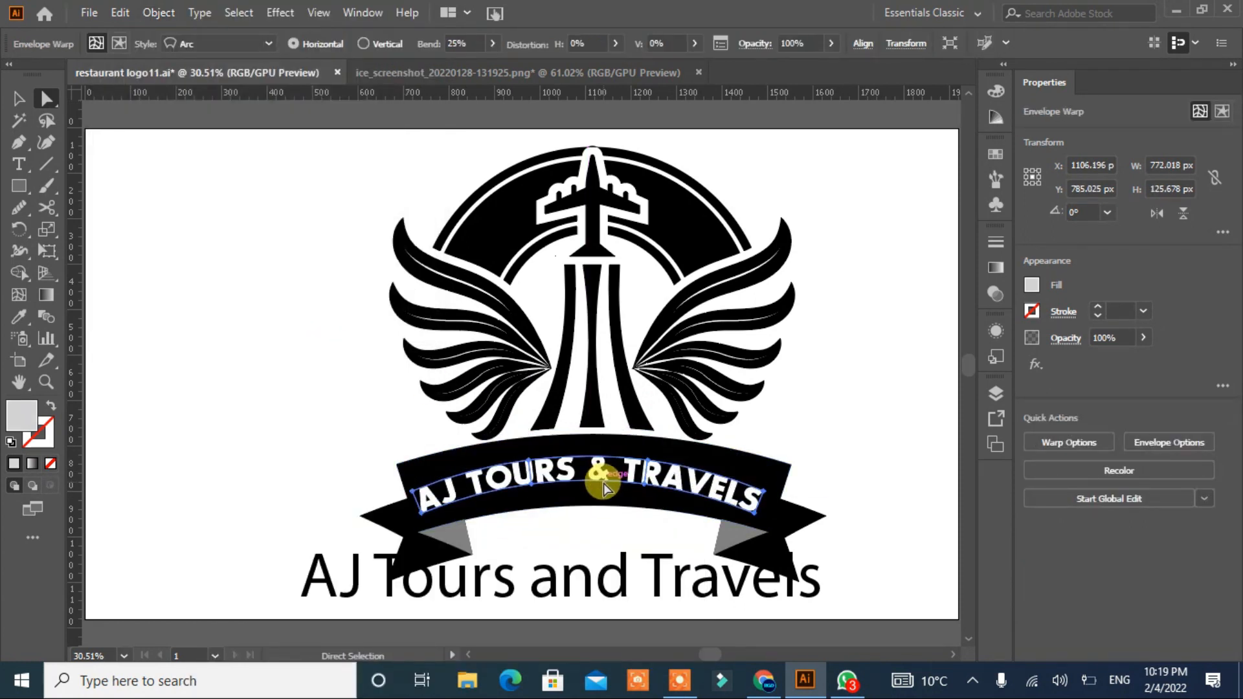
# Step: Set the ribbon text warp's bend to 18%
pyautogui.click(1096, 309)
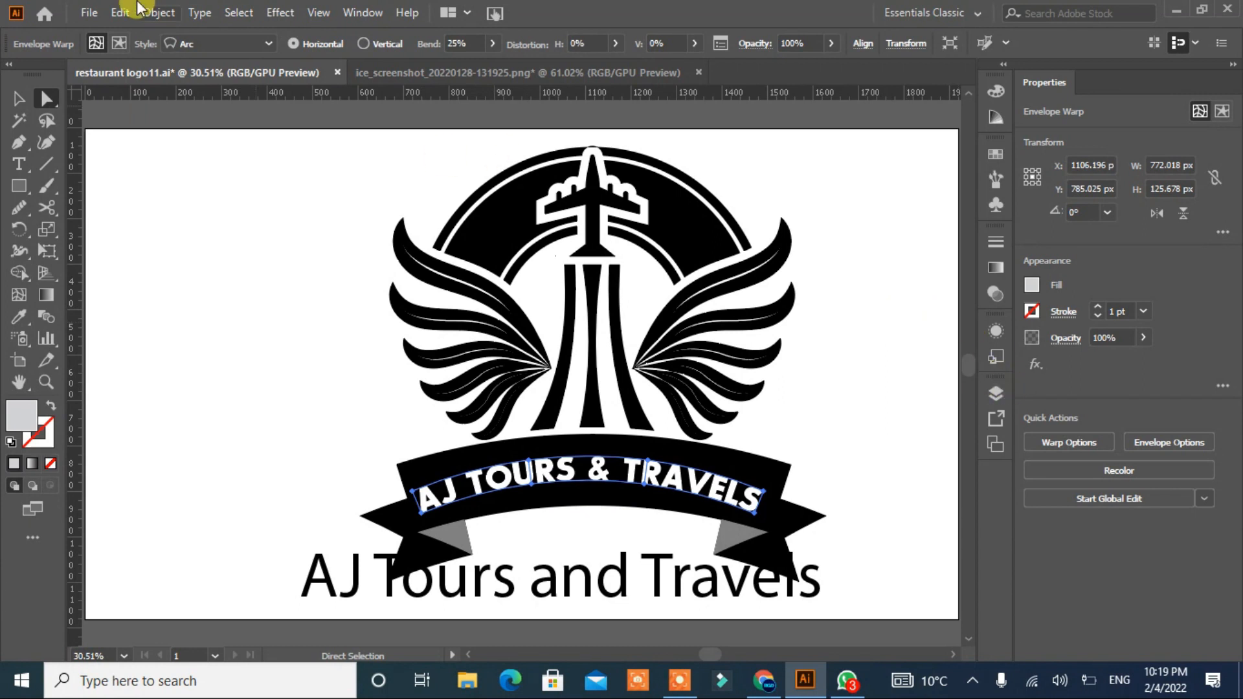
pyautogui.click(1069, 442)
pyautogui.press('Down')
pyautogui.press('Down')
pyautogui.press('Down')
pyautogui.press('Down')
pyautogui.press('Down')
pyautogui.press('Down')
pyautogui.press('Down')
pyautogui.press('Down')
pyautogui.press('Down')
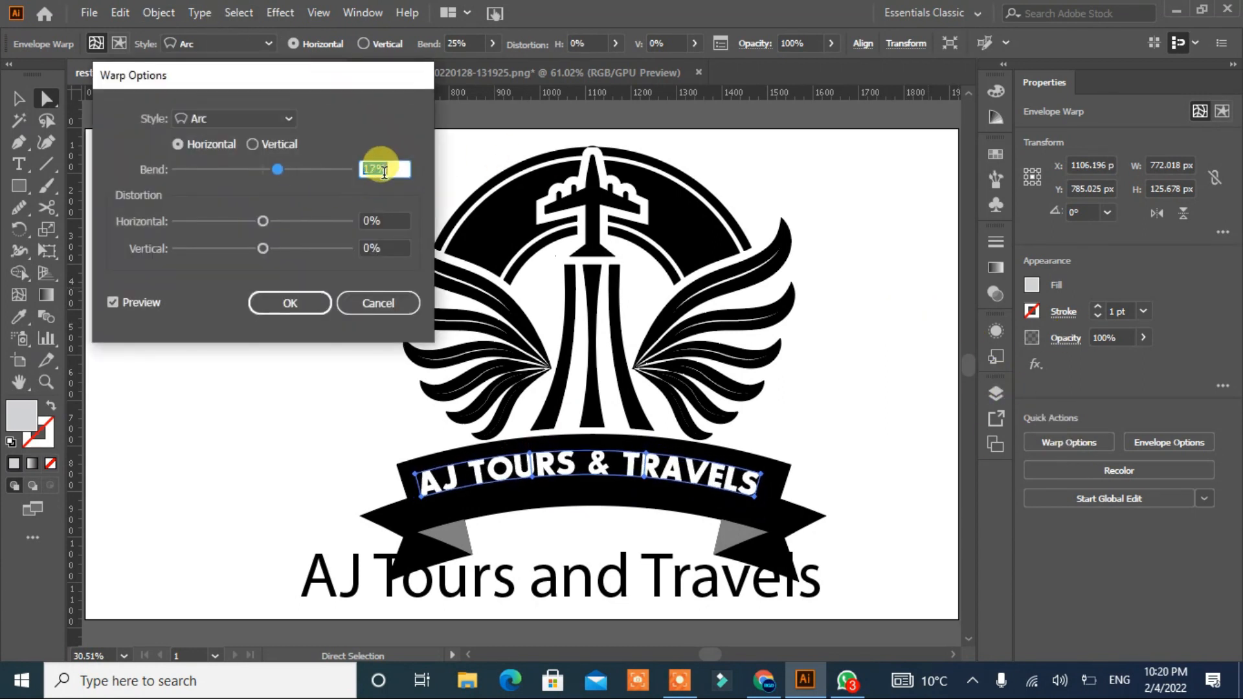
pyautogui.press('Up')
pyautogui.press('Up')
pyautogui.press('Return')
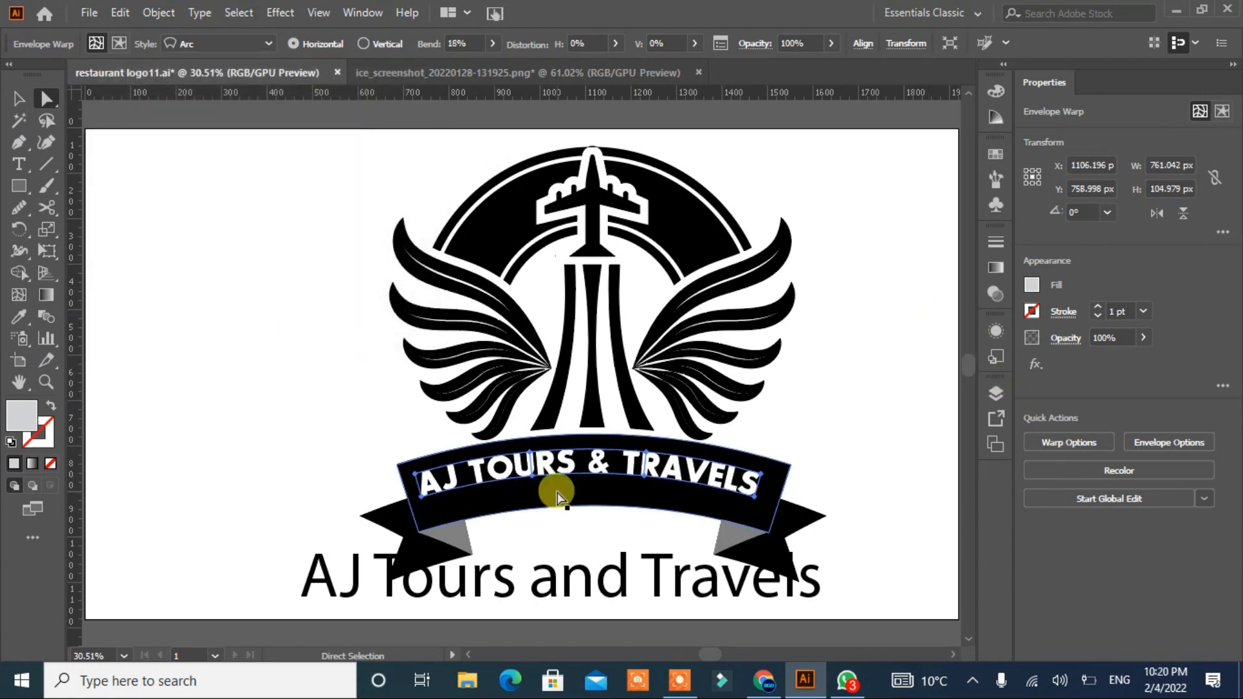
# Step: Move the warped text down to the middle of the ribbon and enlarge it to about 790 by 109 px
pyautogui.click(607, 632)
pyautogui.click(740, 521)
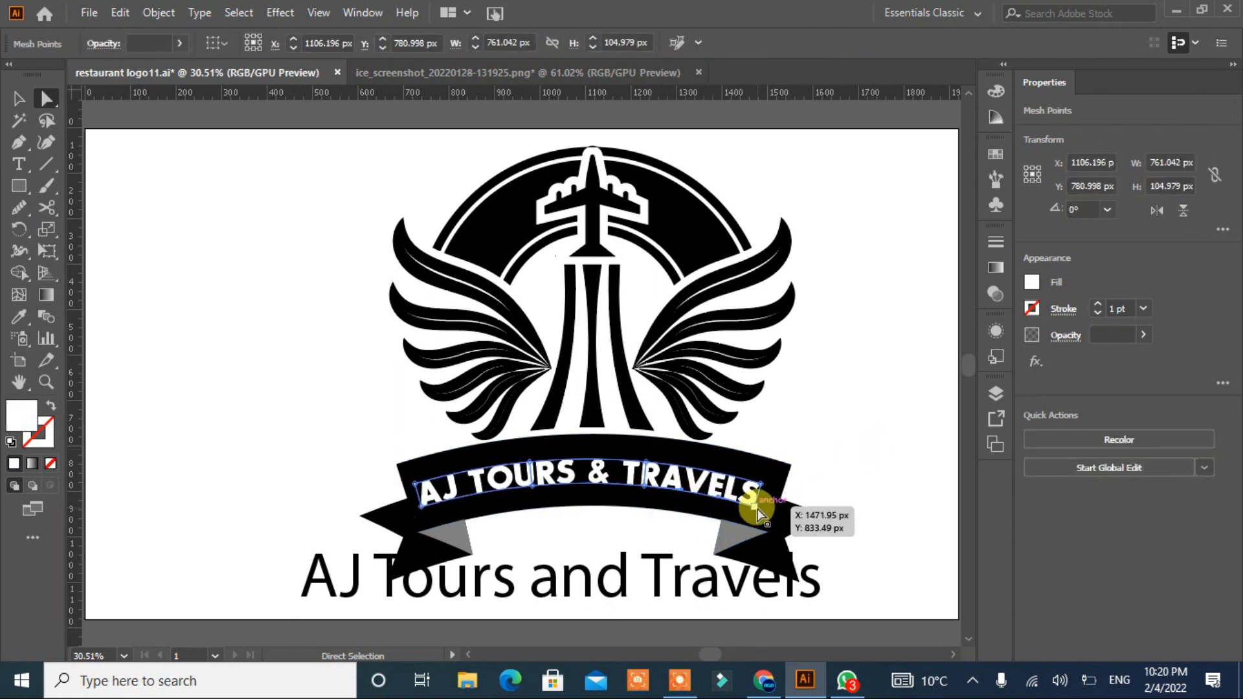
pyautogui.click(19, 98)
pyautogui.moveTo(764, 507); pyautogui.dragTo(767, 512)
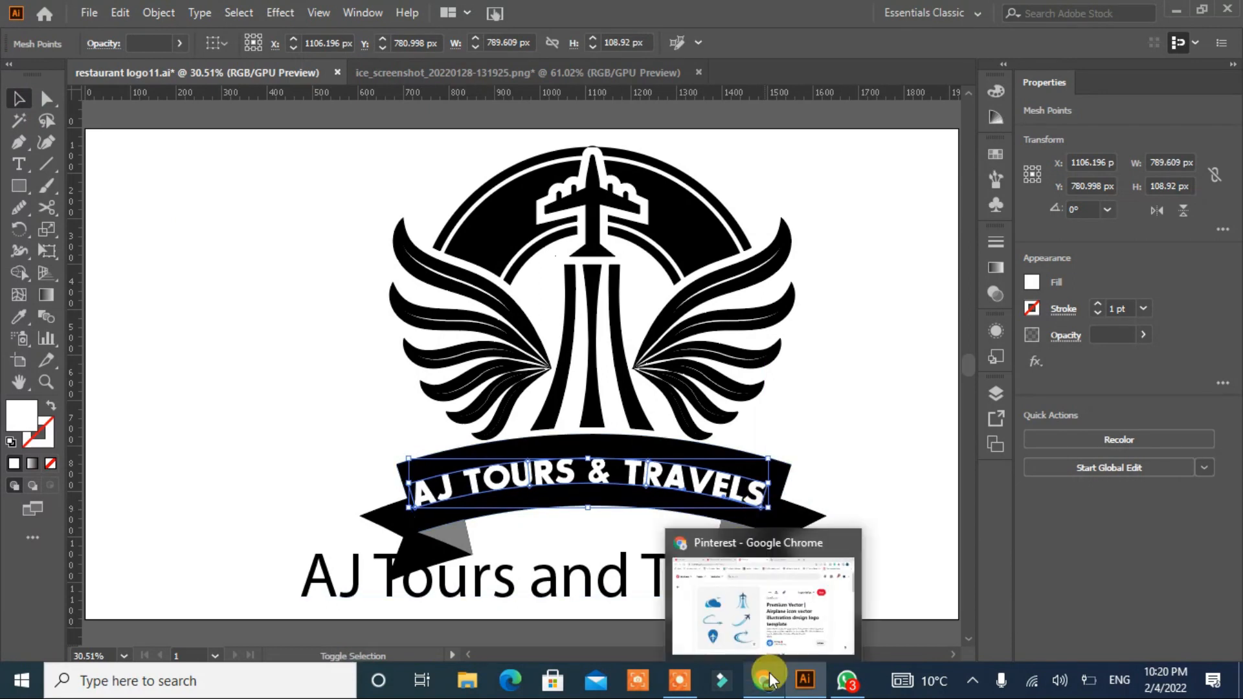
# Step: Nudge the warped text 13 px to the right to center it on the ribbon
pyautogui.click(360, 370)
pyautogui.click(552, 475)
pyautogui.press('Right')
pyautogui.press('Right')
pyautogui.press('Right')
pyautogui.press('Right')
pyautogui.press('Right')
pyautogui.press('Right')
pyautogui.press('Right')
pyautogui.press('Right')
pyautogui.press('Right')
pyautogui.press('Right')
pyautogui.press('Right')
pyautogui.press('Right')
pyautogui.press('Right')
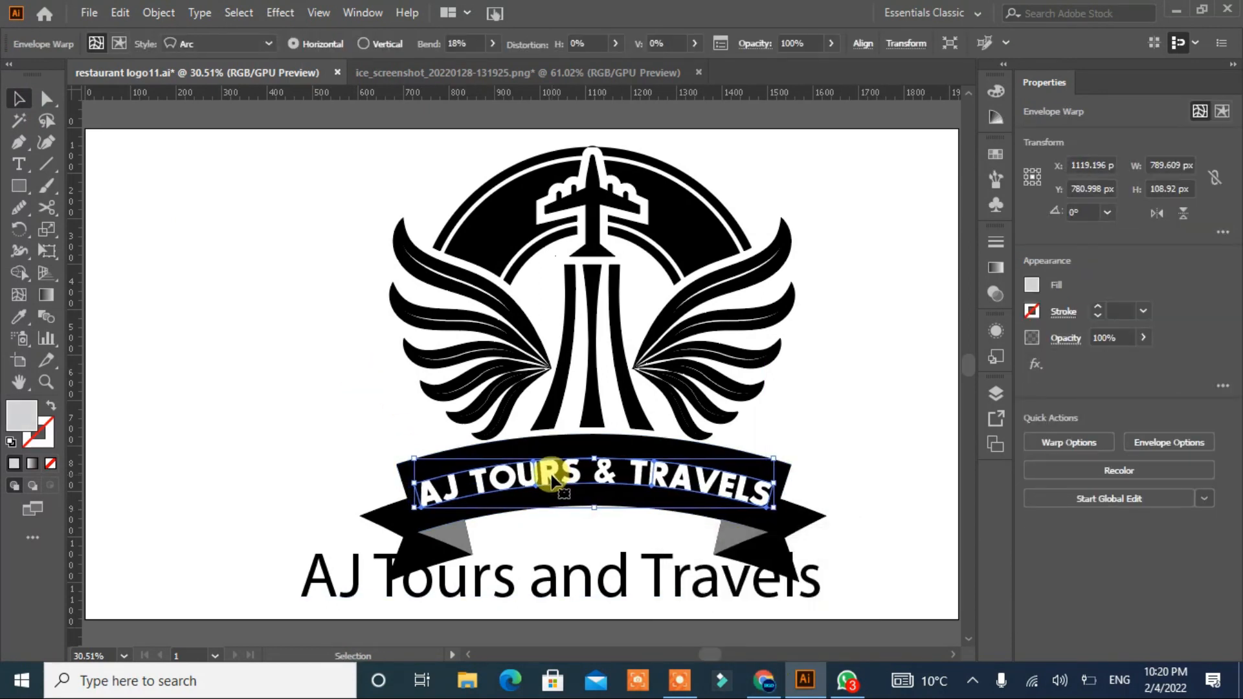
pyautogui.click(844, 407)
# Step: Delete the spare "AJ Tours and Travels" text below the ribbon and scale the whole logo down to about 675 by 631 px
pyautogui.click(654, 585)
pyautogui.press('Delete')
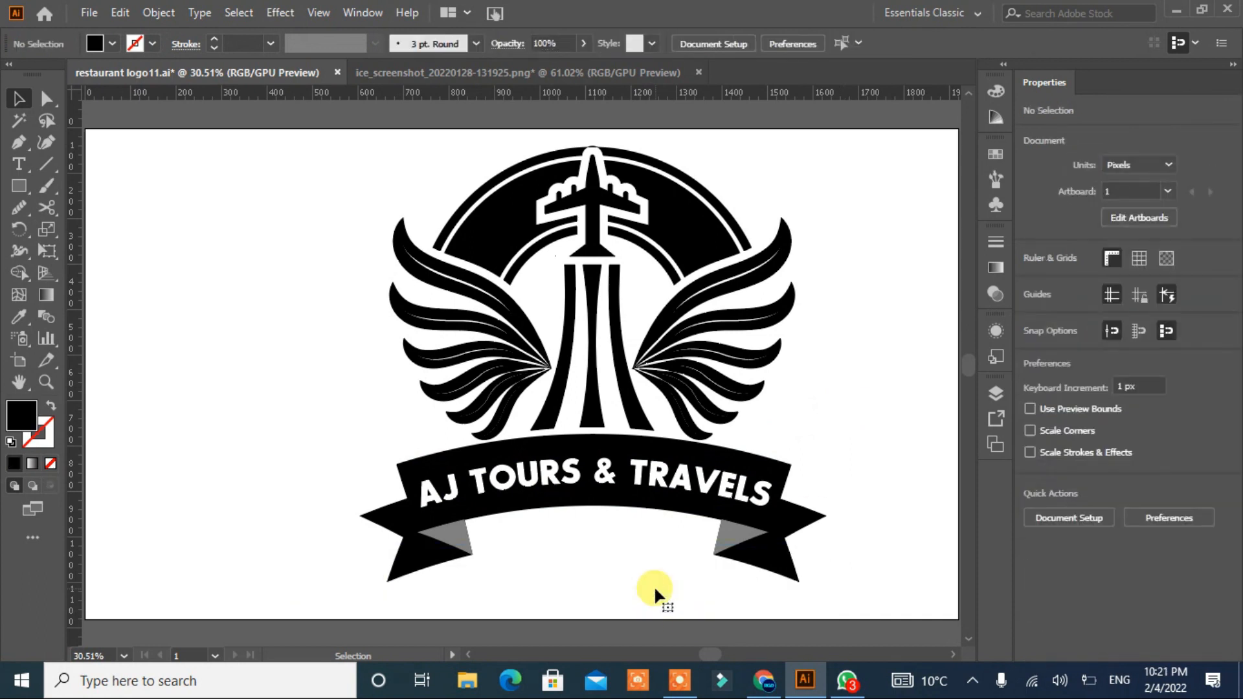
pyautogui.hotkey('ctrl', 'a')
pyautogui.moveTo(824, 580); pyautogui.dragTo(746, 509)
pyautogui.click(821, 510)
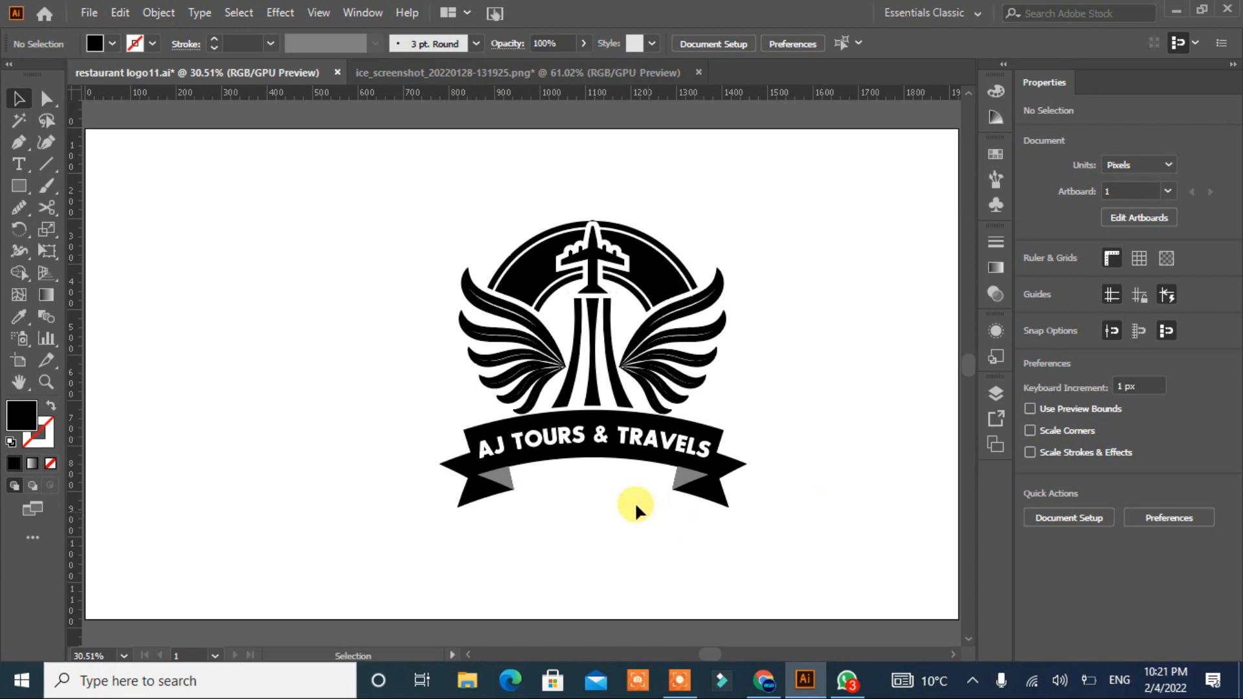
# Step: Expand the warped ribbon text into regular editable shapes
pyautogui.click(616, 464)
pyautogui.click(581, 509)
pyautogui.click(571, 447)
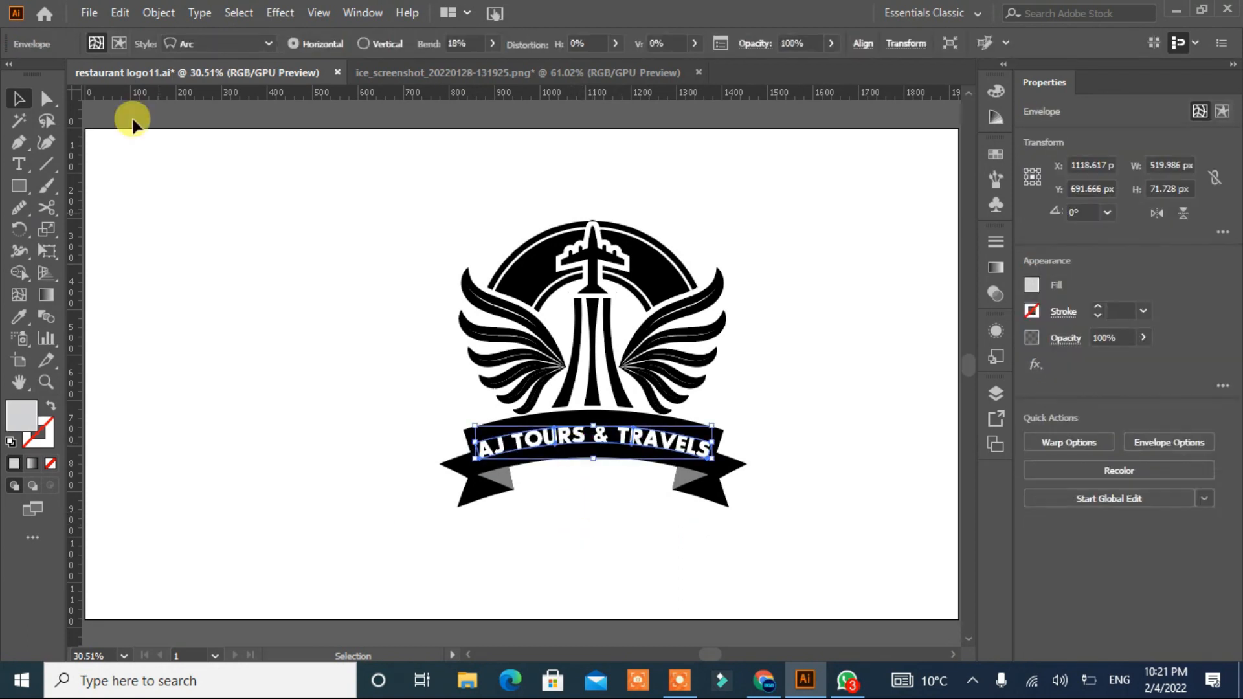
pyautogui.click(158, 12)
pyautogui.moveTo(255, 464)
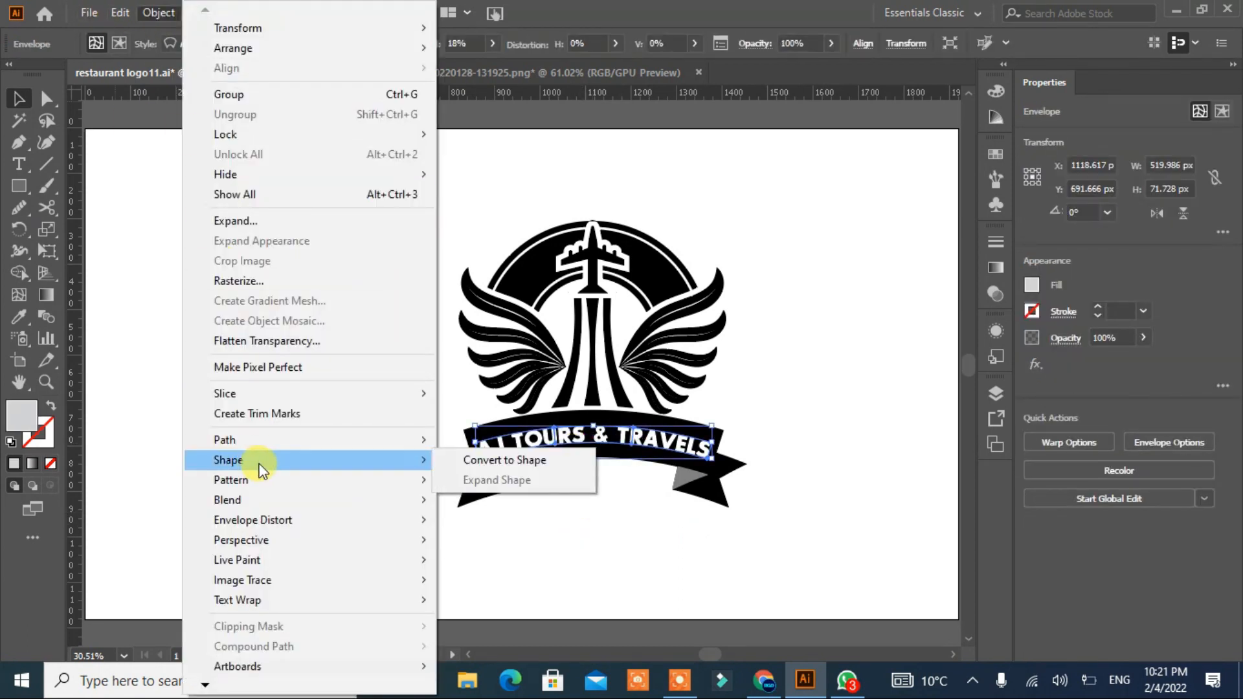
pyautogui.click(262, 220)
pyautogui.click(573, 443)
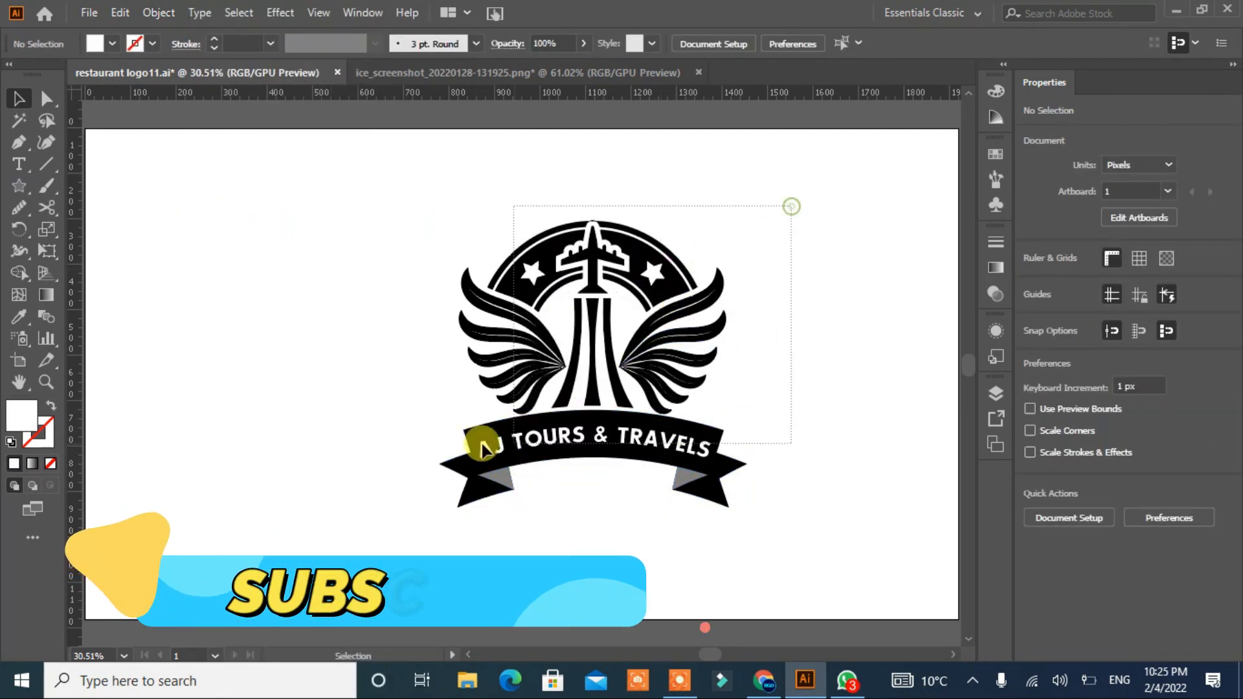
# Step: Cut the two stars out of the arched band with the Shape Builder
pyautogui.hotkey('ctrl', 'a')
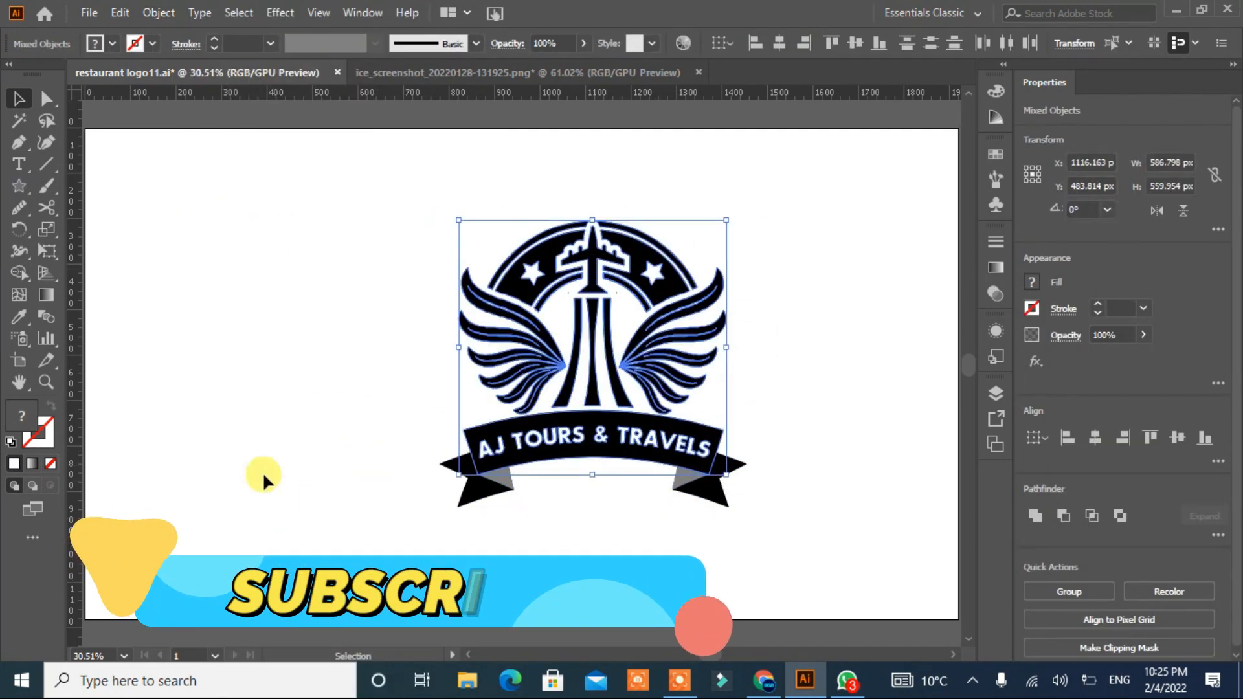
pyautogui.click(20, 272)
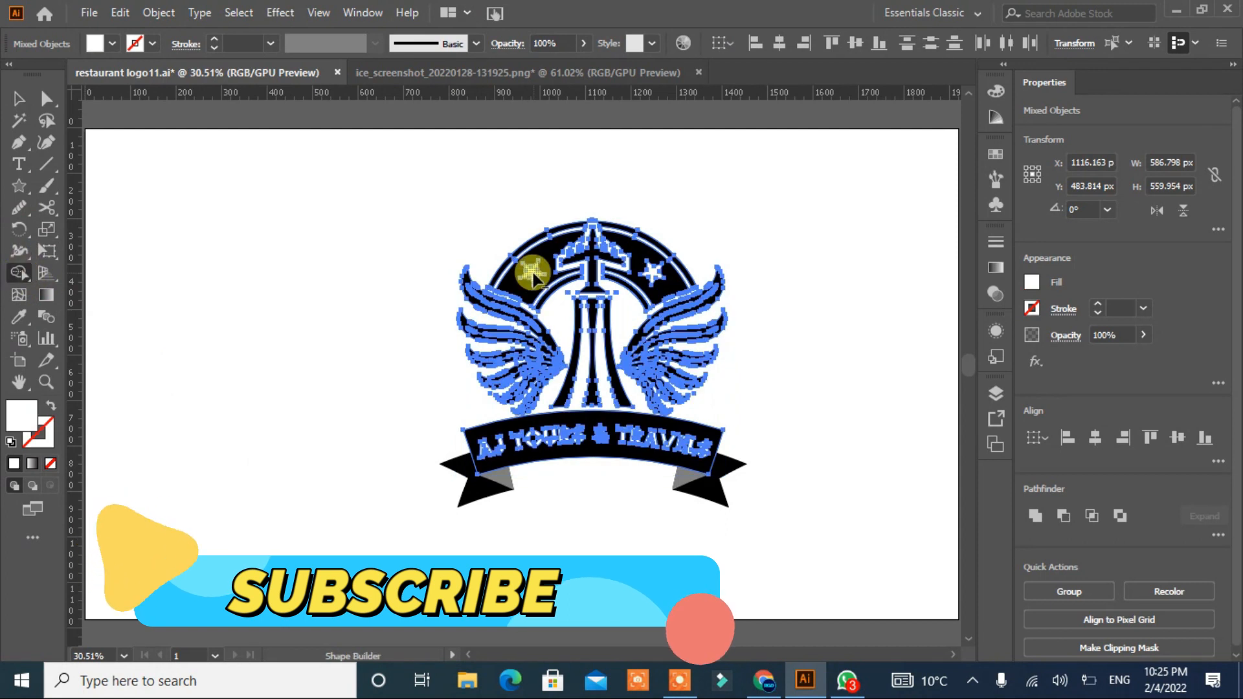
pyautogui.keyDown('alt'); pyautogui.click(533, 273); pyautogui.keyUp('alt')
pyautogui.keyDown('alt'); pyautogui.click(653, 274); pyautogui.keyUp('alt')
# Step: Move the arched band aside to check its star cut-outs, and undo the move
pyautogui.click(19, 98)
pyautogui.click(596, 474)
pyautogui.hotkey('ctrl', 'a')
pyautogui.moveTo(793, 214); pyautogui.dragTo(547, 382)
pyautogui.click(555, 324)
pyautogui.moveTo(526, 297); pyautogui.dragTo(495, 307)
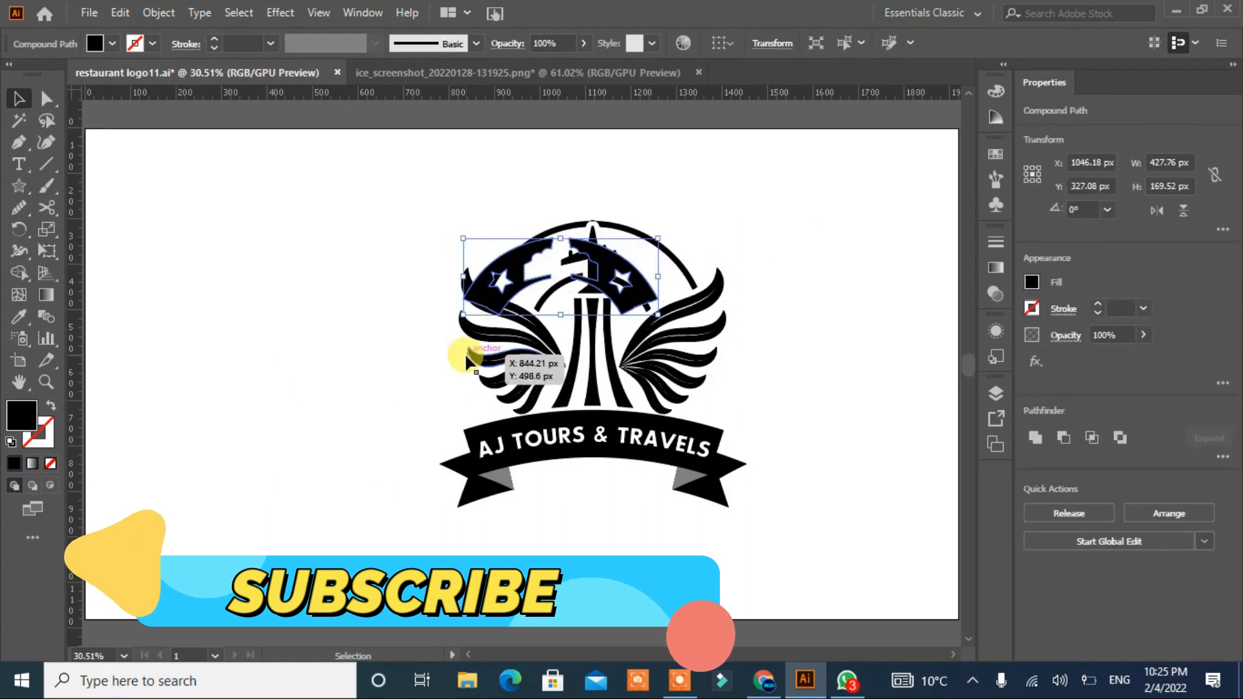
pyautogui.hotkey('ctrl', 'z')
# Step: Group all the logo parts and move the group to the middle of the artboard
pyautogui.moveTo(791, 208); pyautogui.dragTo(377, 513)
pyautogui.rightClick(607, 444)
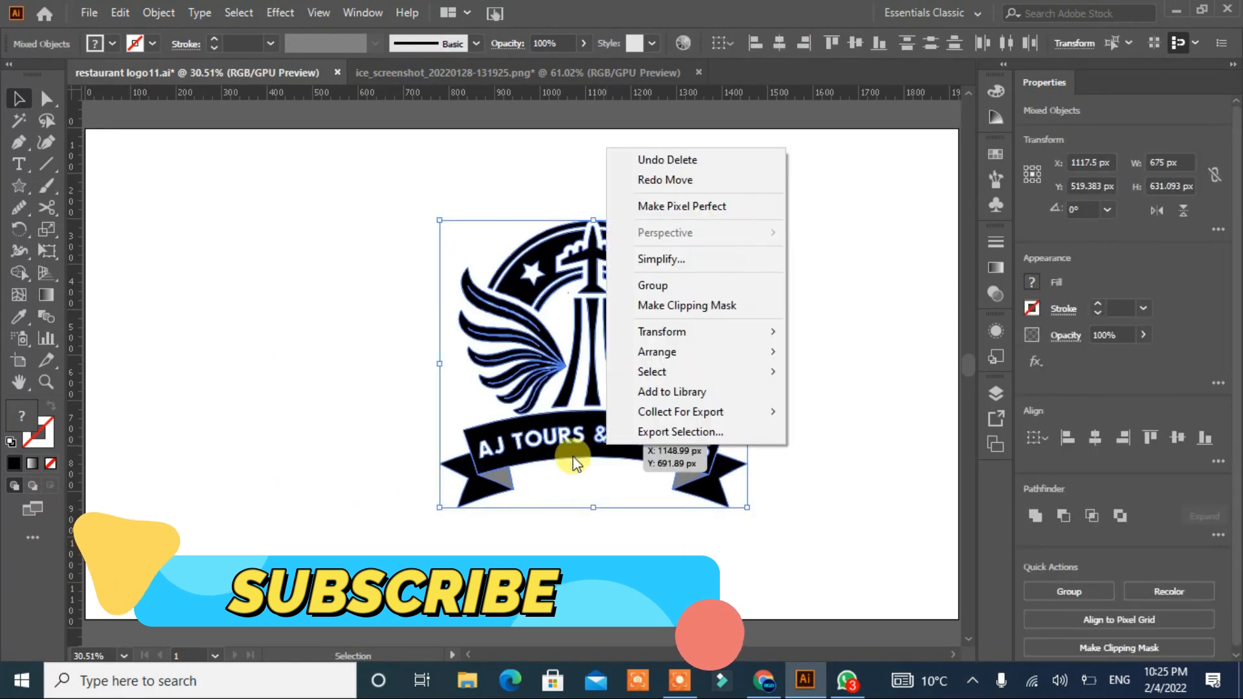
pyautogui.click(652, 285)
pyautogui.click(336, 372)
pyautogui.moveTo(580, 450); pyautogui.dragTo(528, 429)
pyautogui.click(783, 414)
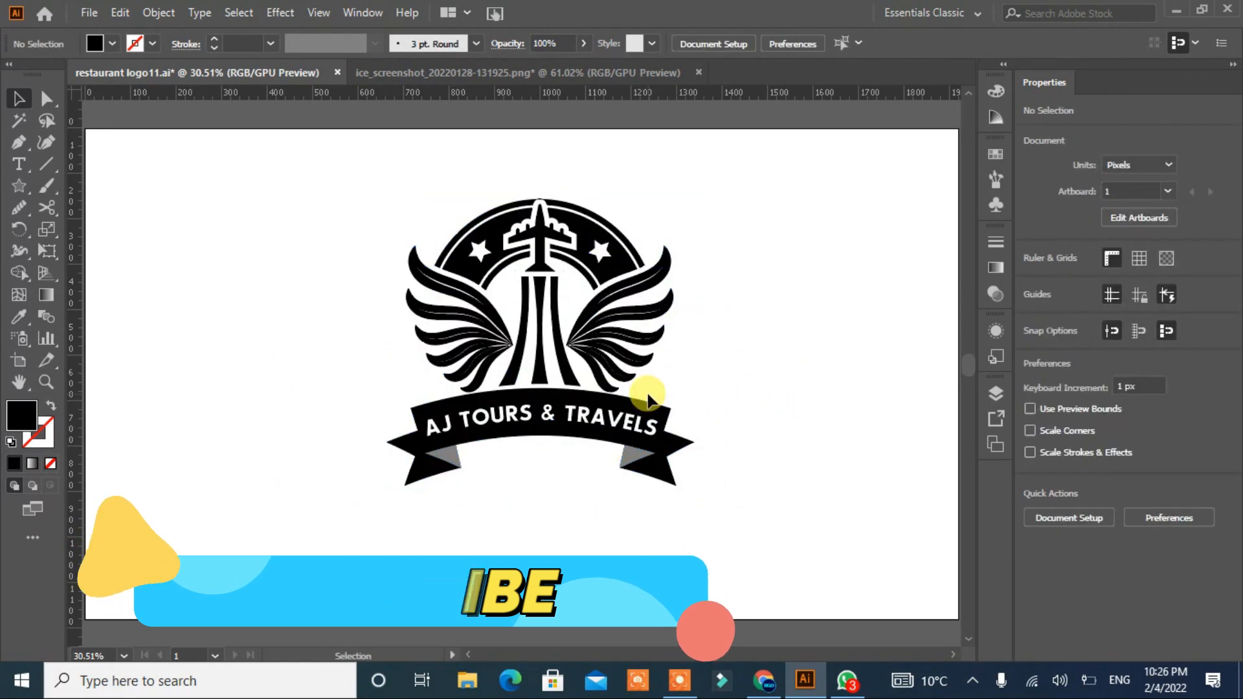
# Step: Ungroup the logo and select the arched band with the star cut-outs
pyautogui.click(480, 441)
pyautogui.rightClick(498, 448)
pyautogui.click(595, 263)
pyautogui.click(488, 244)
pyautogui.click(495, 243)
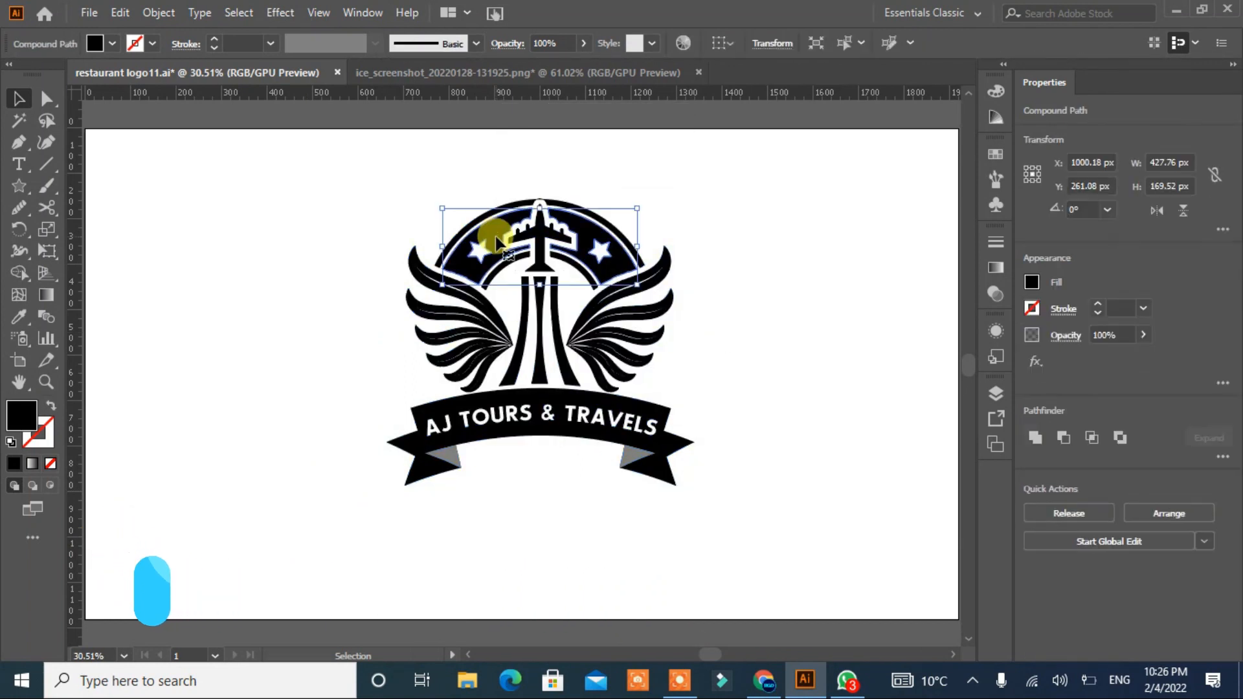